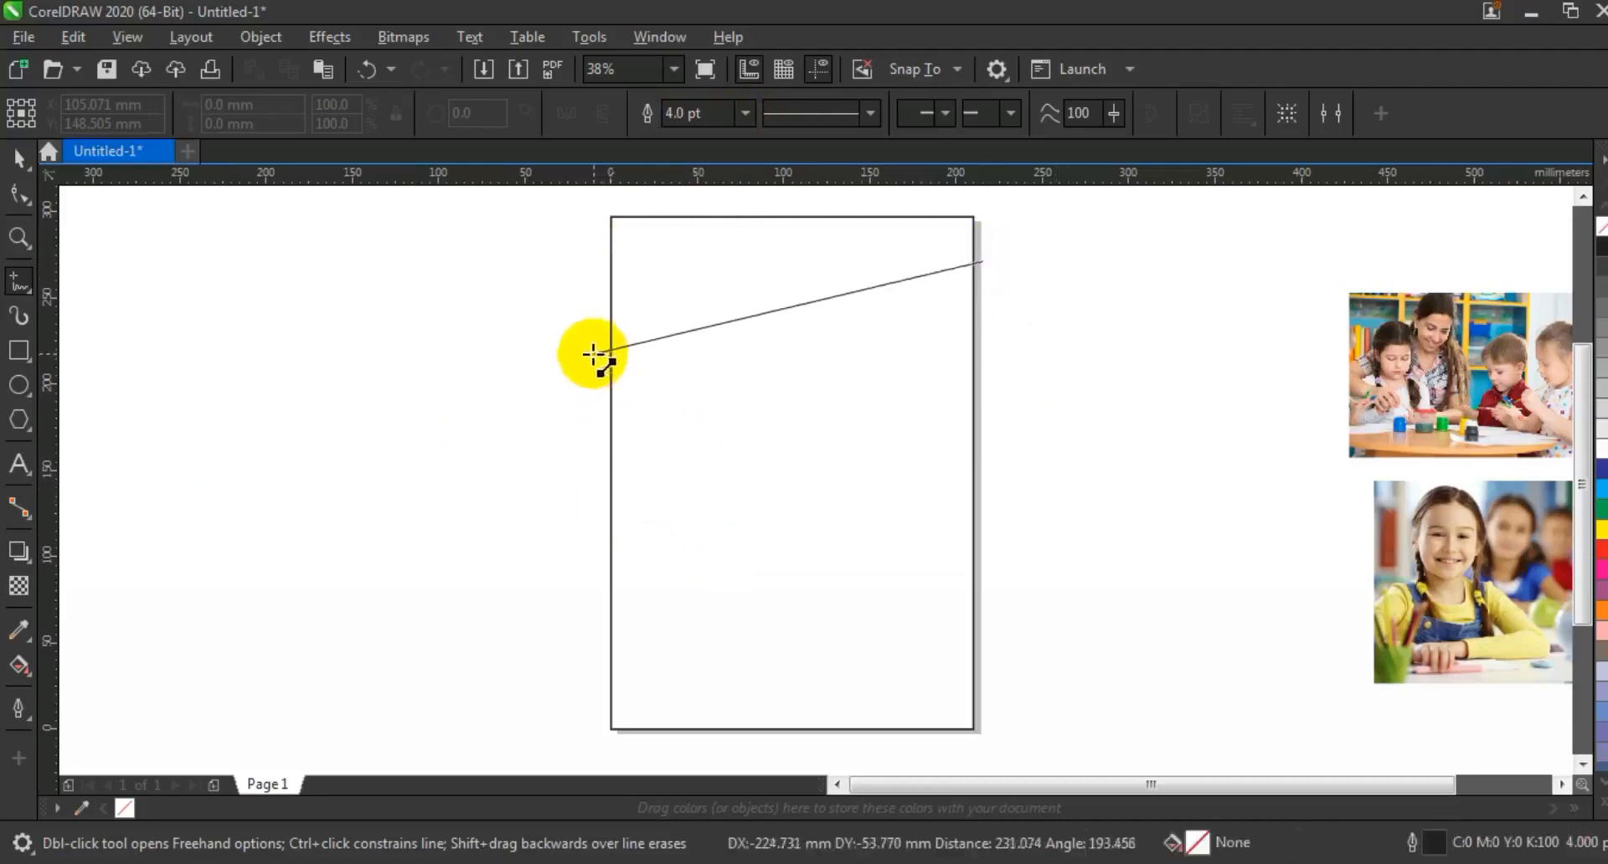
# Step: Draw a slanted line about 231 mm long across the upper page and bend it into a curve that dips near its left end
pyautogui.click(600, 353)
pyautogui.click(18, 193)
pyautogui.moveTo(545, 224); pyautogui.dragTo(1039, 417)
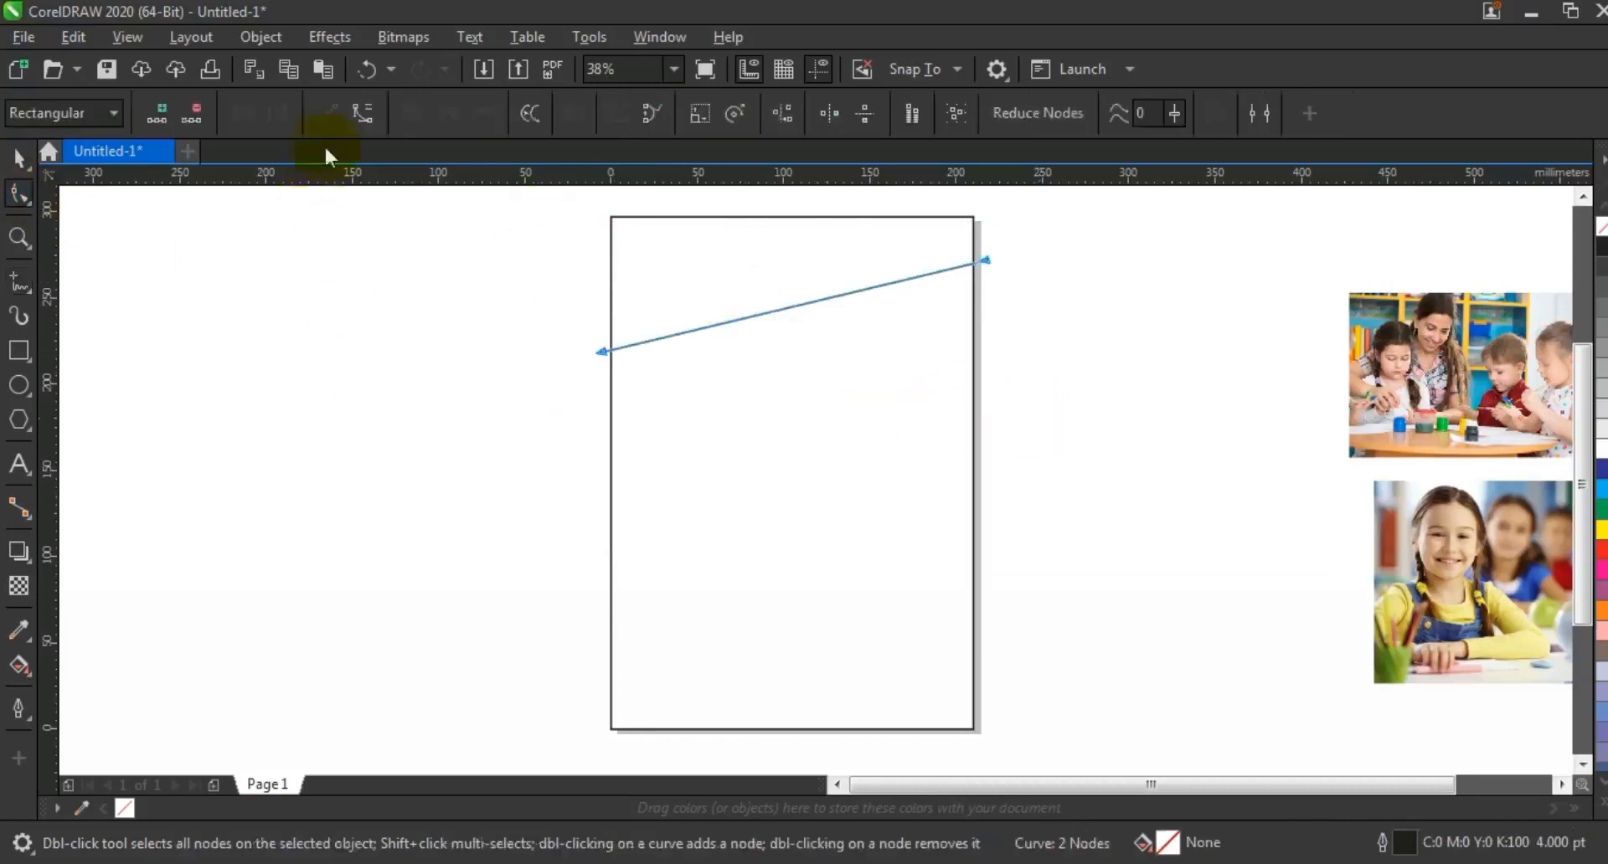
pyautogui.moveTo(856, 289); pyautogui.dragTo(746, 618)
pyautogui.moveTo(603, 356); pyautogui.dragTo(557, 344)
pyautogui.moveTo(701, 601); pyautogui.dragTo(727, 608)
# Step: Reshape the upper curve into an S-shaped wave with a crest near the right page edge and both ends beyond the page
pyautogui.moveTo(982, 260); pyautogui.dragTo(980, 307)
pyautogui.moveTo(821, 264); pyautogui.dragTo(897, 233)
pyautogui.moveTo(989, 384); pyautogui.dragTo(980, 356)
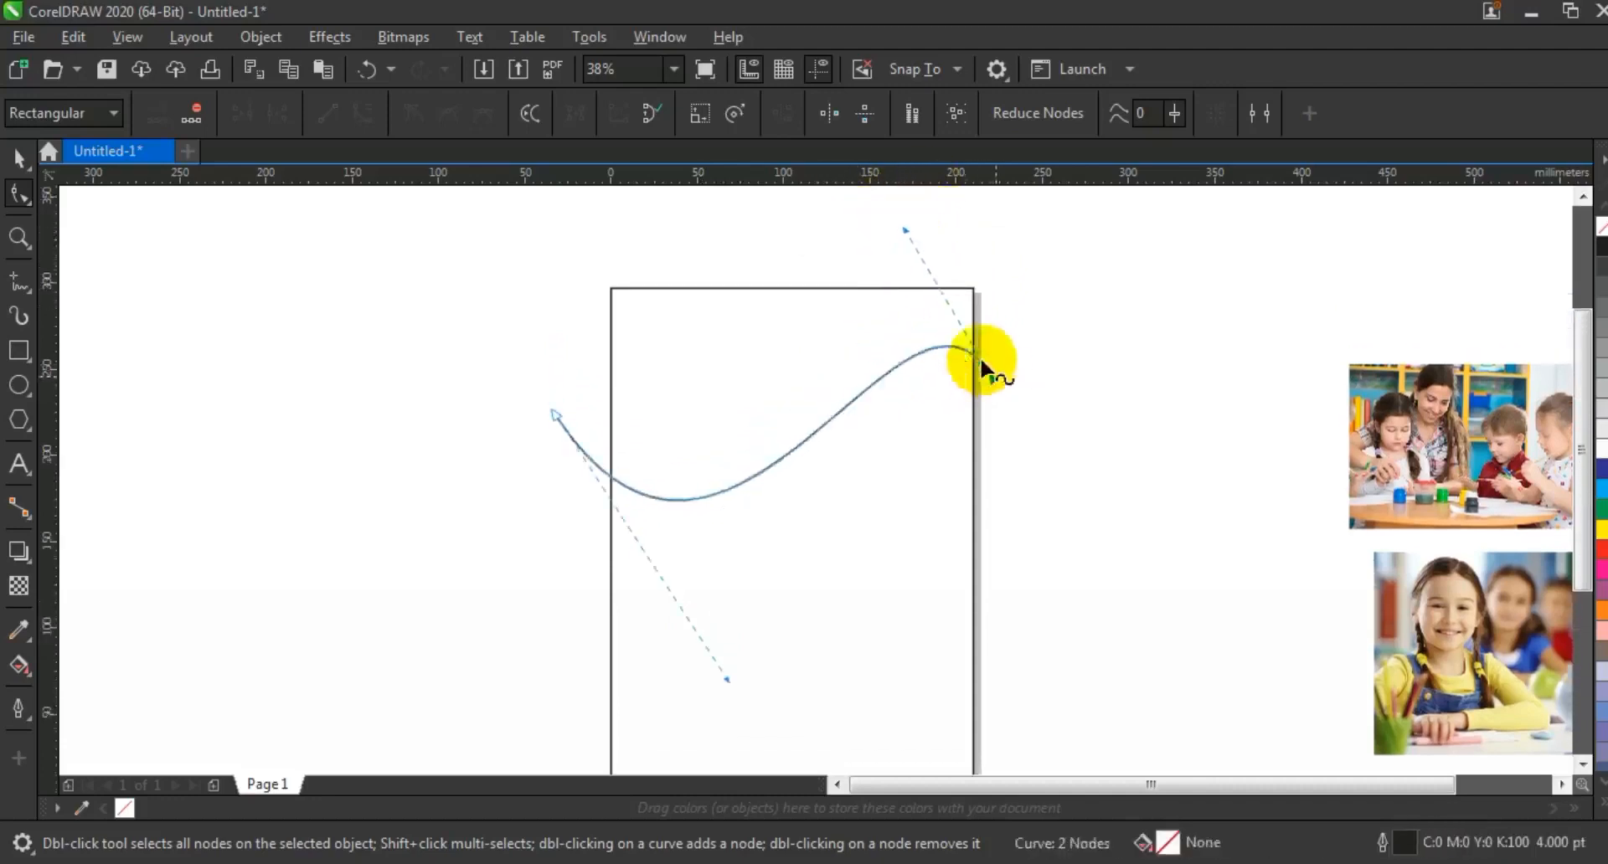
pyautogui.moveTo(903, 226); pyautogui.dragTo(896, 230)
pyautogui.moveTo(729, 677); pyautogui.dragTo(794, 694)
pyautogui.click(18, 156)
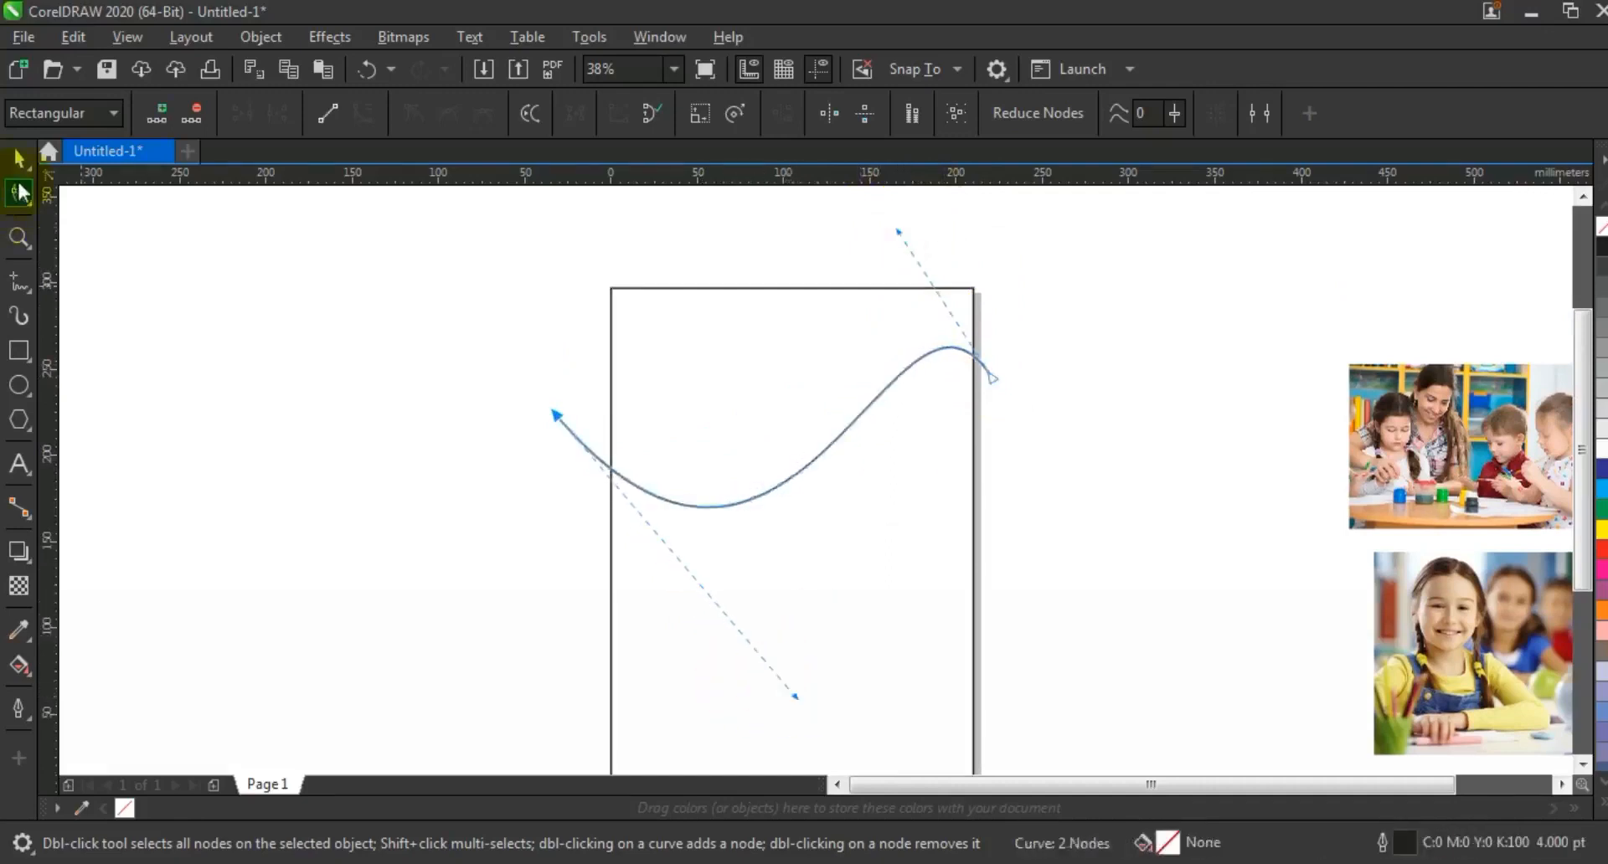
pyautogui.moveTo(778, 439); pyautogui.dragTo(777, 444)
pyautogui.click(969, 495)
# Step: Draw a slanted line about 232 mm long across the lower page, extending past both page edges, and raise its left end
pyautogui.click(936, 293)
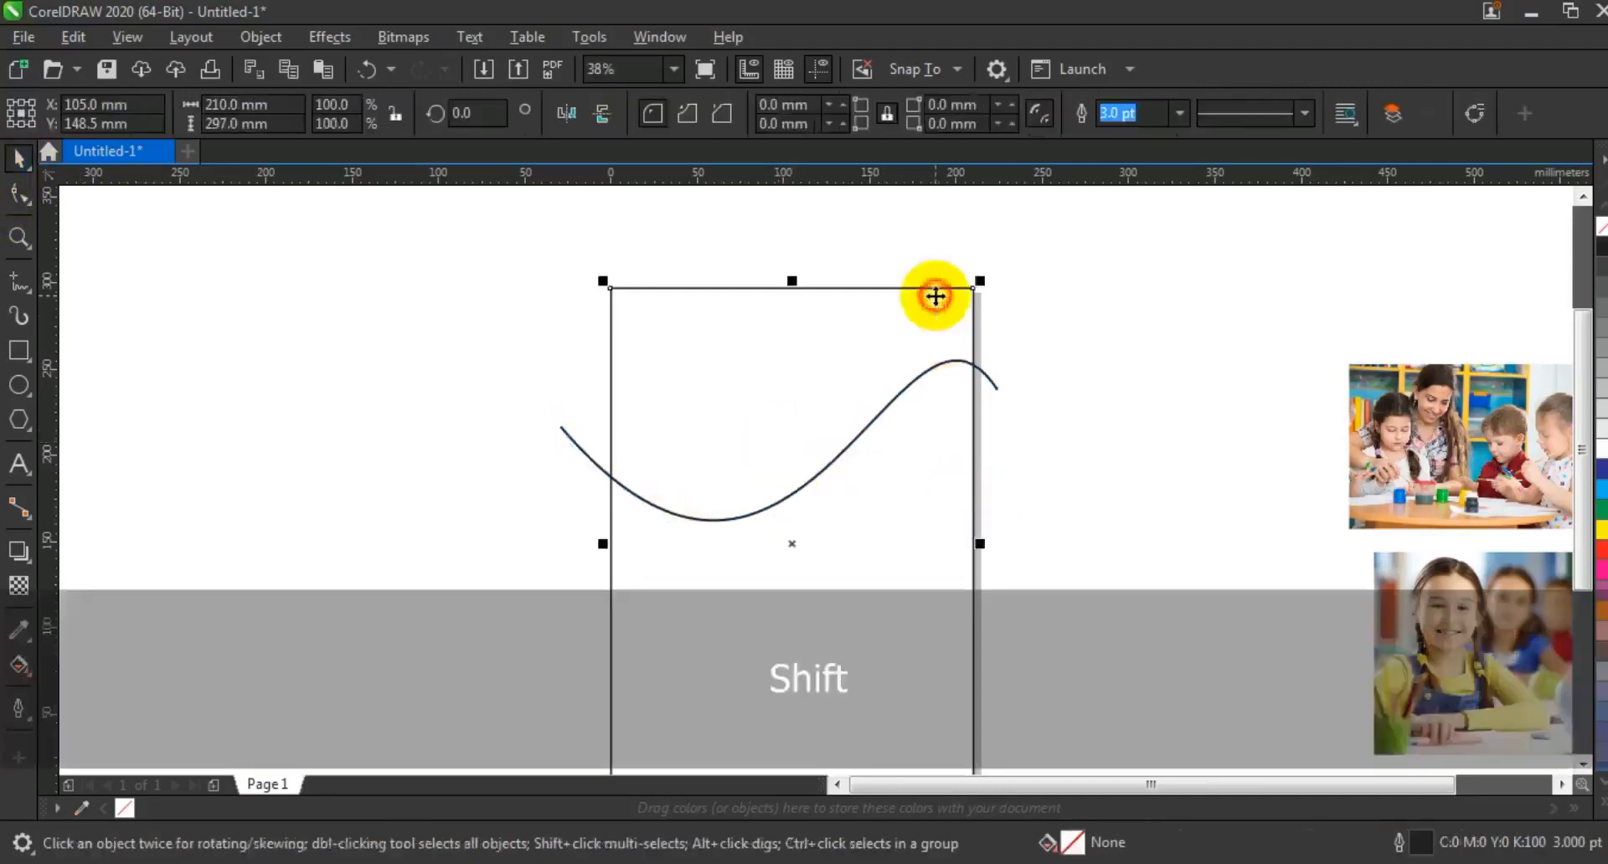
pyautogui.hotkey('shift', 'F2')
pyautogui.press('Escape')
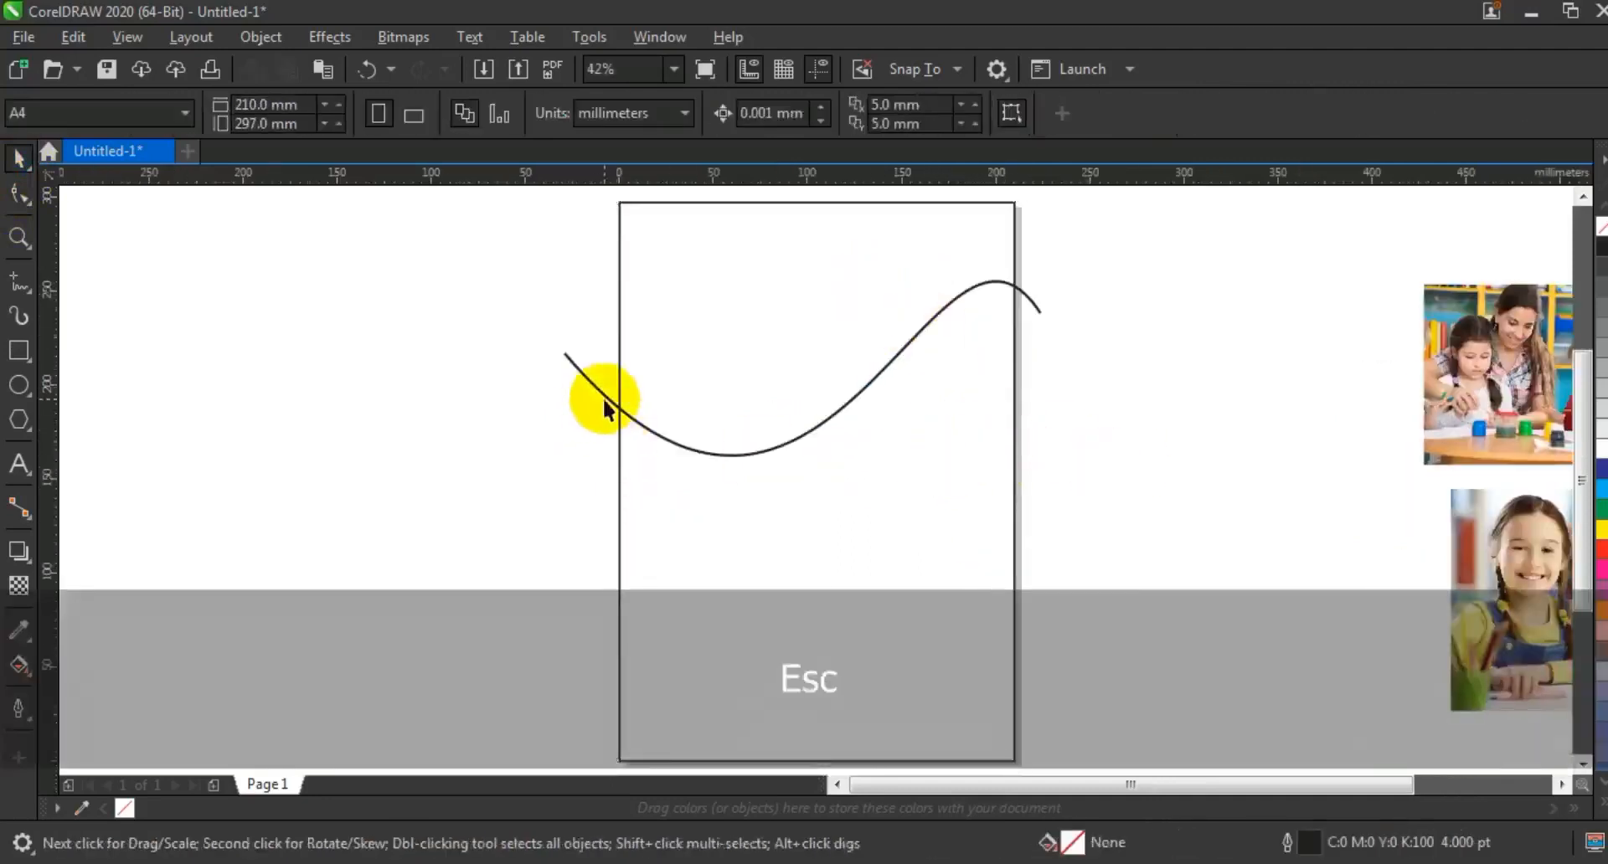
pyautogui.click(21, 289)
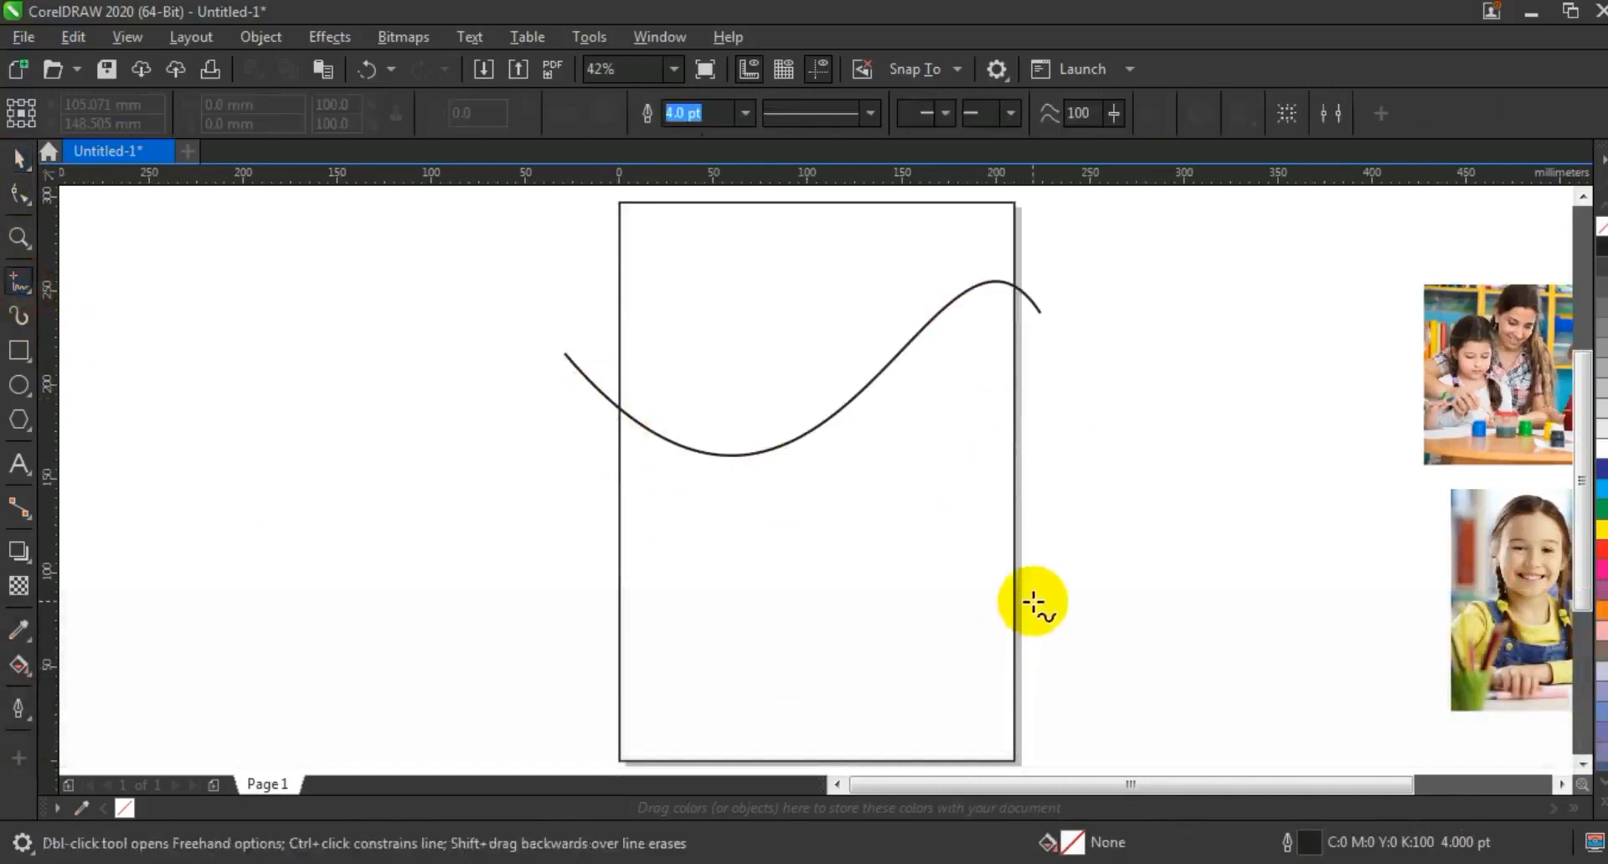
pyautogui.click(1032, 603)
pyautogui.click(605, 686)
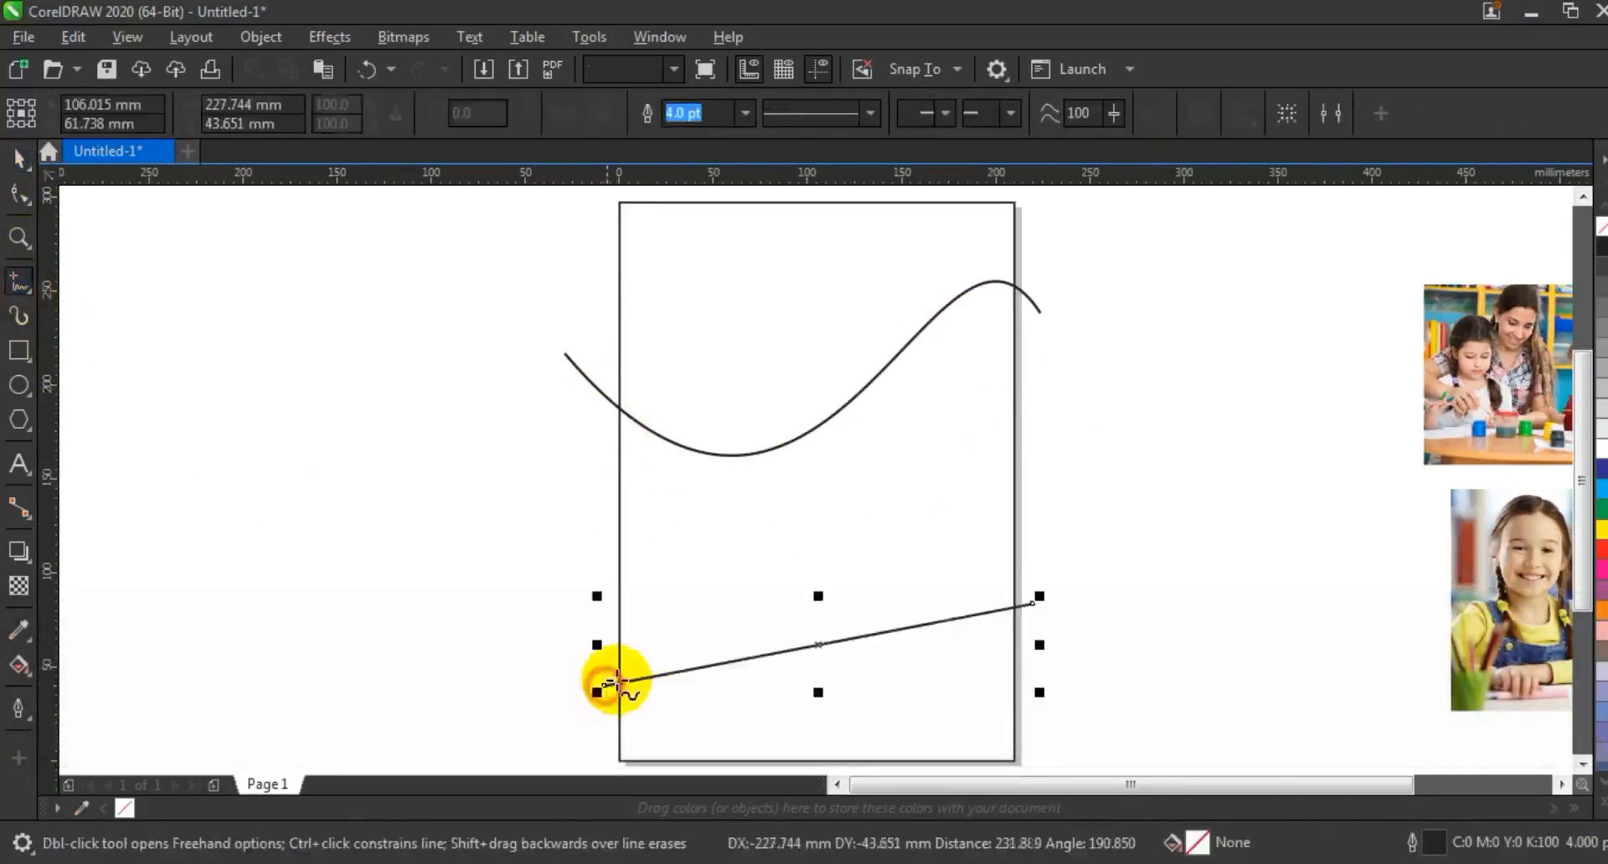
pyautogui.click(20, 196)
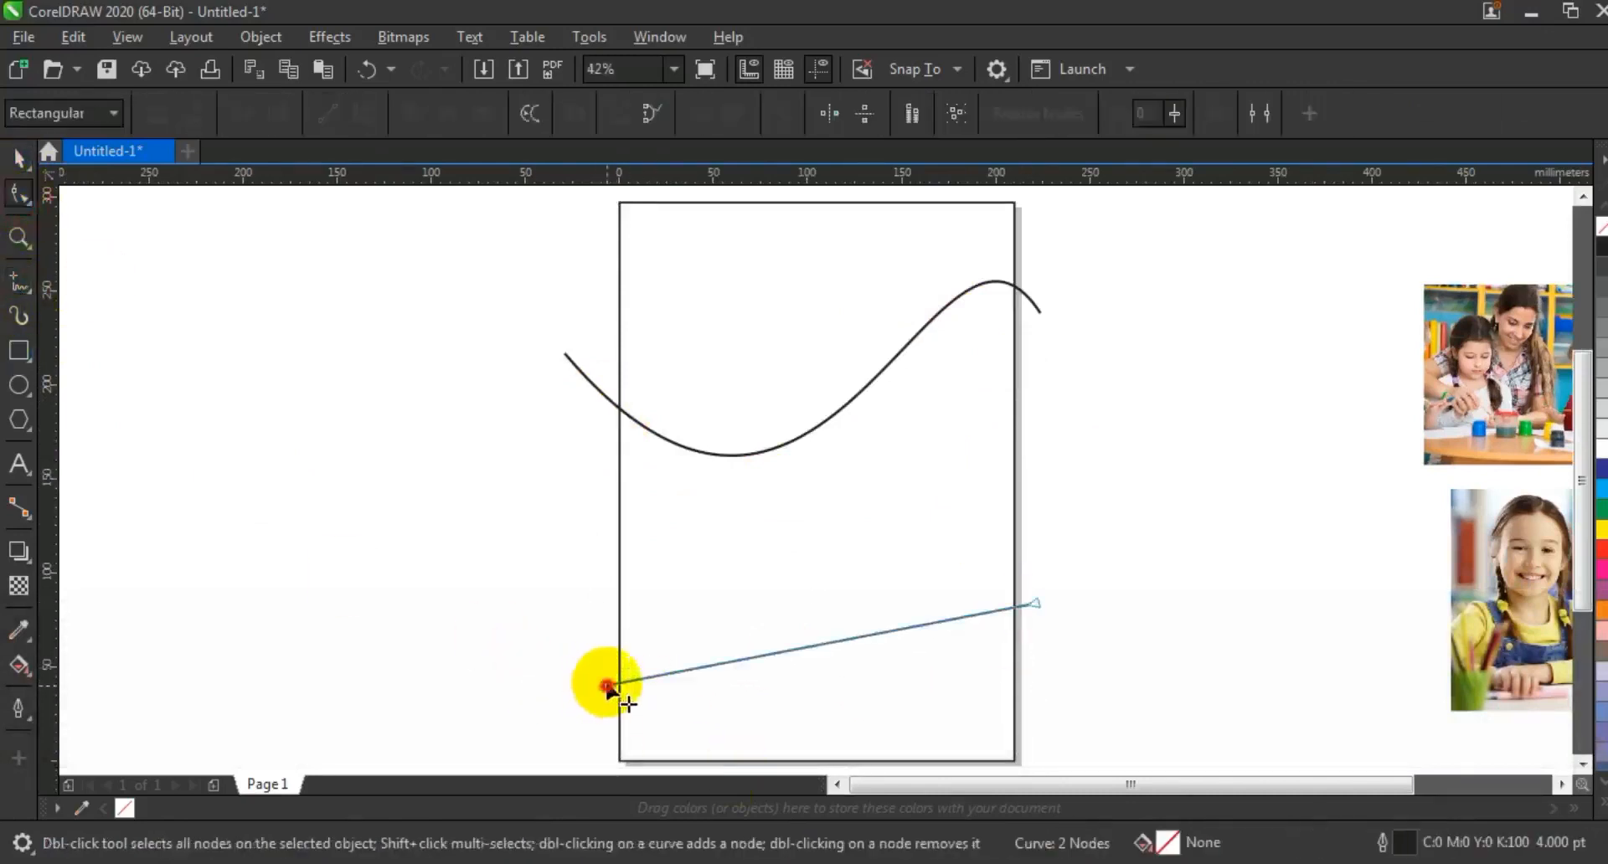
pyautogui.moveTo(604, 685); pyautogui.dragTo(584, 635)
# Step: Convert the lower line to a curve and bend it into a shallow bowl rising steeply past the right page edge
pyautogui.moveTo(476, 533); pyautogui.dragTo(1164, 730)
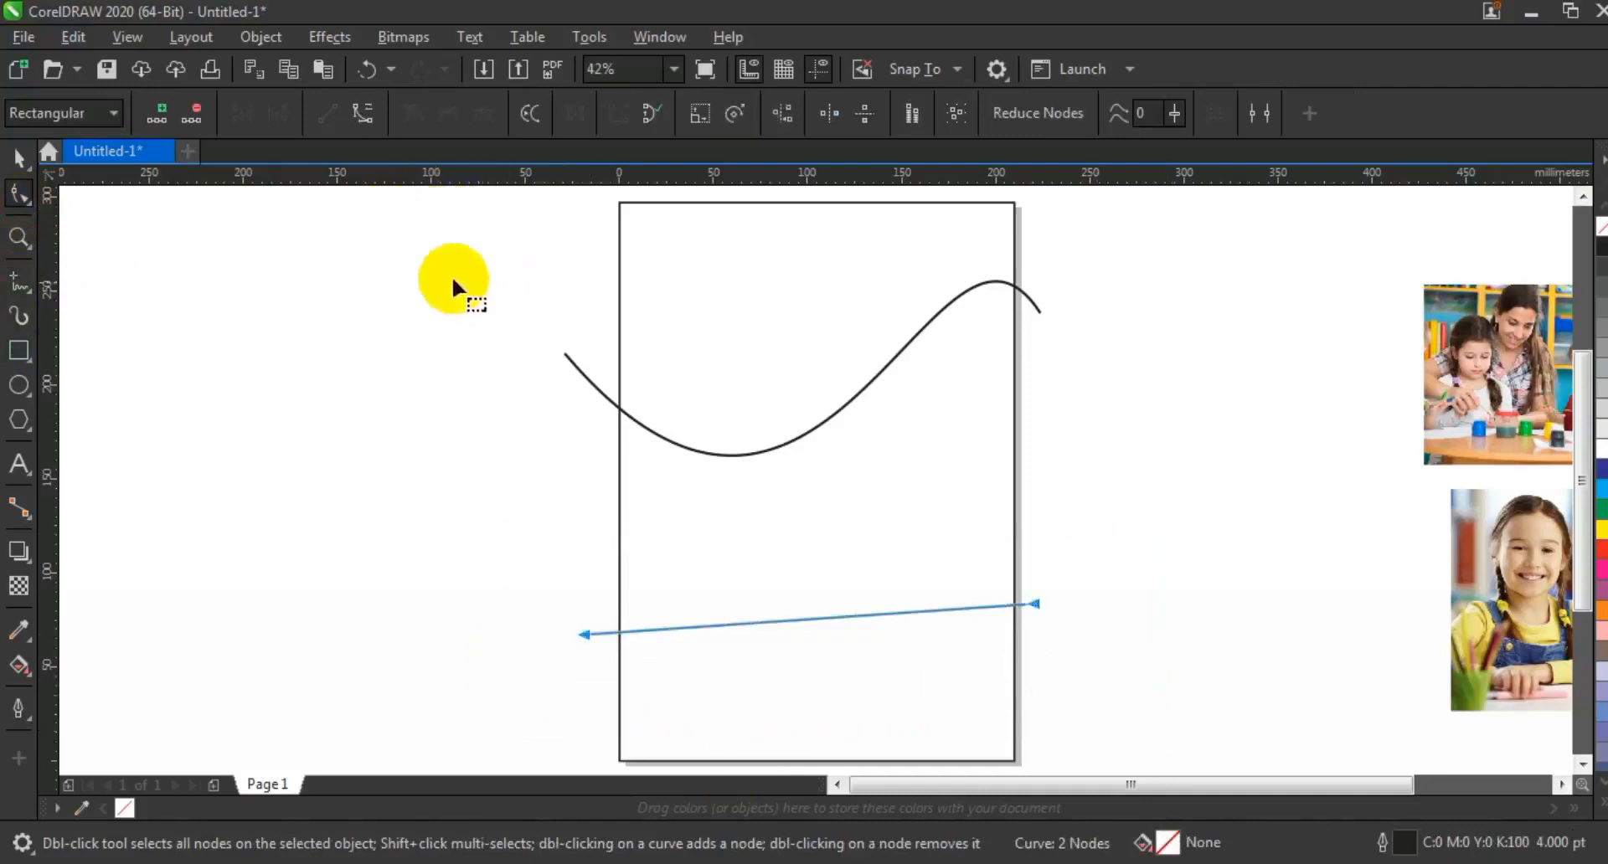
pyautogui.moveTo(736, 621); pyautogui.dragTo(729, 714)
pyautogui.moveTo(886, 619); pyautogui.dragTo(941, 690)
pyautogui.moveTo(732, 720); pyautogui.dragTo(715, 727)
pyautogui.moveTo(1037, 604); pyautogui.dragTo(1018, 562)
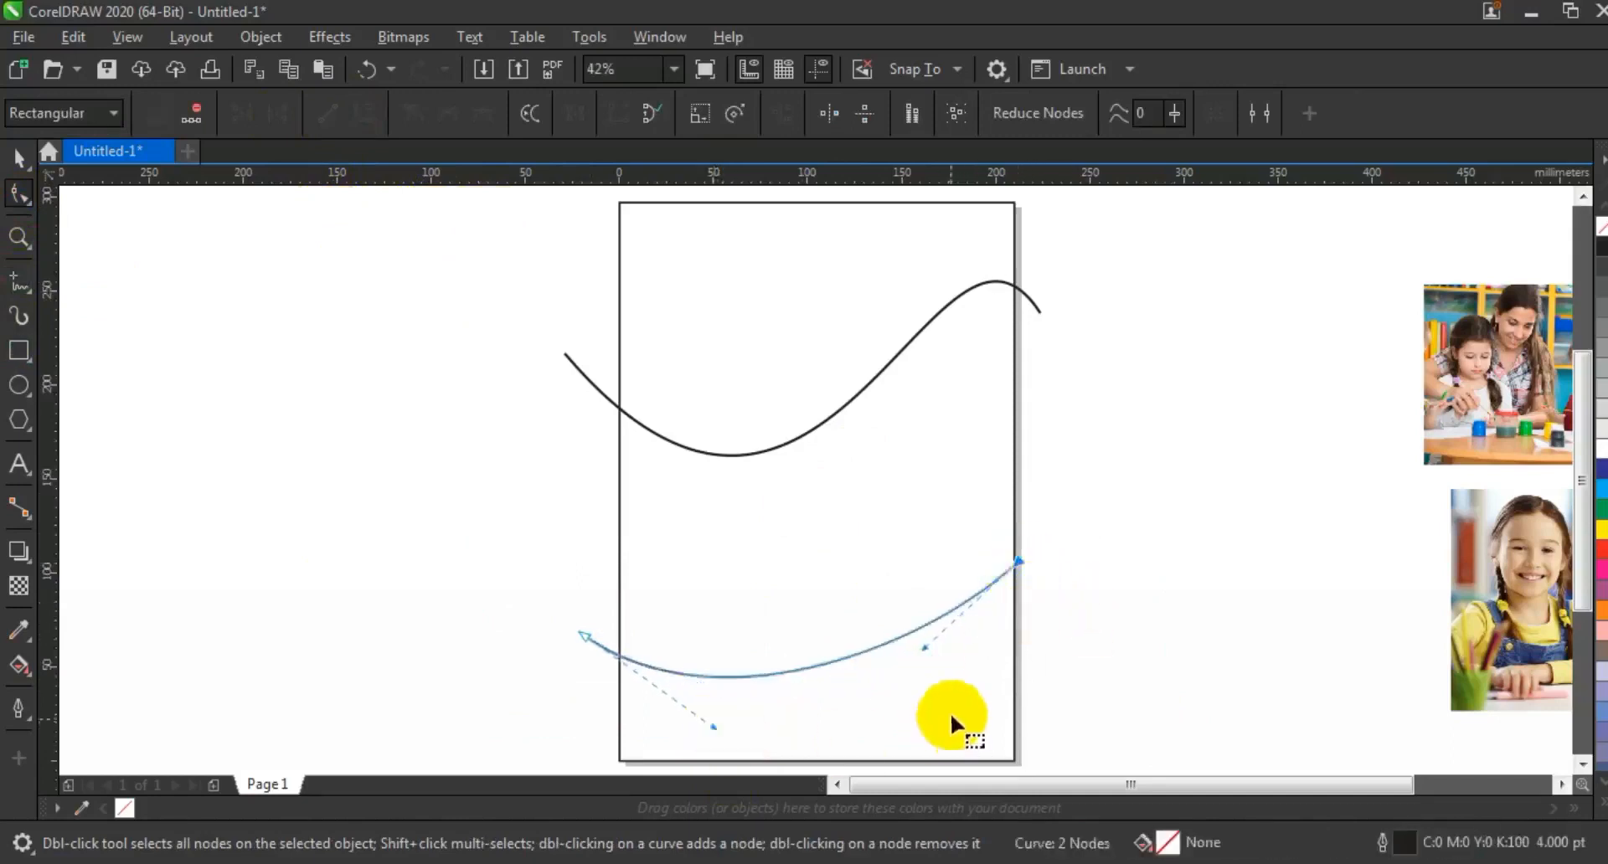
pyautogui.moveTo(966, 687)
pyautogui.mouseDown()
pyautogui.moveTo(1005, 702)
pyautogui.moveTo(967, 694)
pyautogui.mouseUp()
pyautogui.moveTo(1017, 564); pyautogui.dragTo(1037, 558)
pyautogui.moveTo(991, 696); pyautogui.dragTo(988, 699)
pyautogui.click(18, 156)
pyautogui.click(1176, 356)
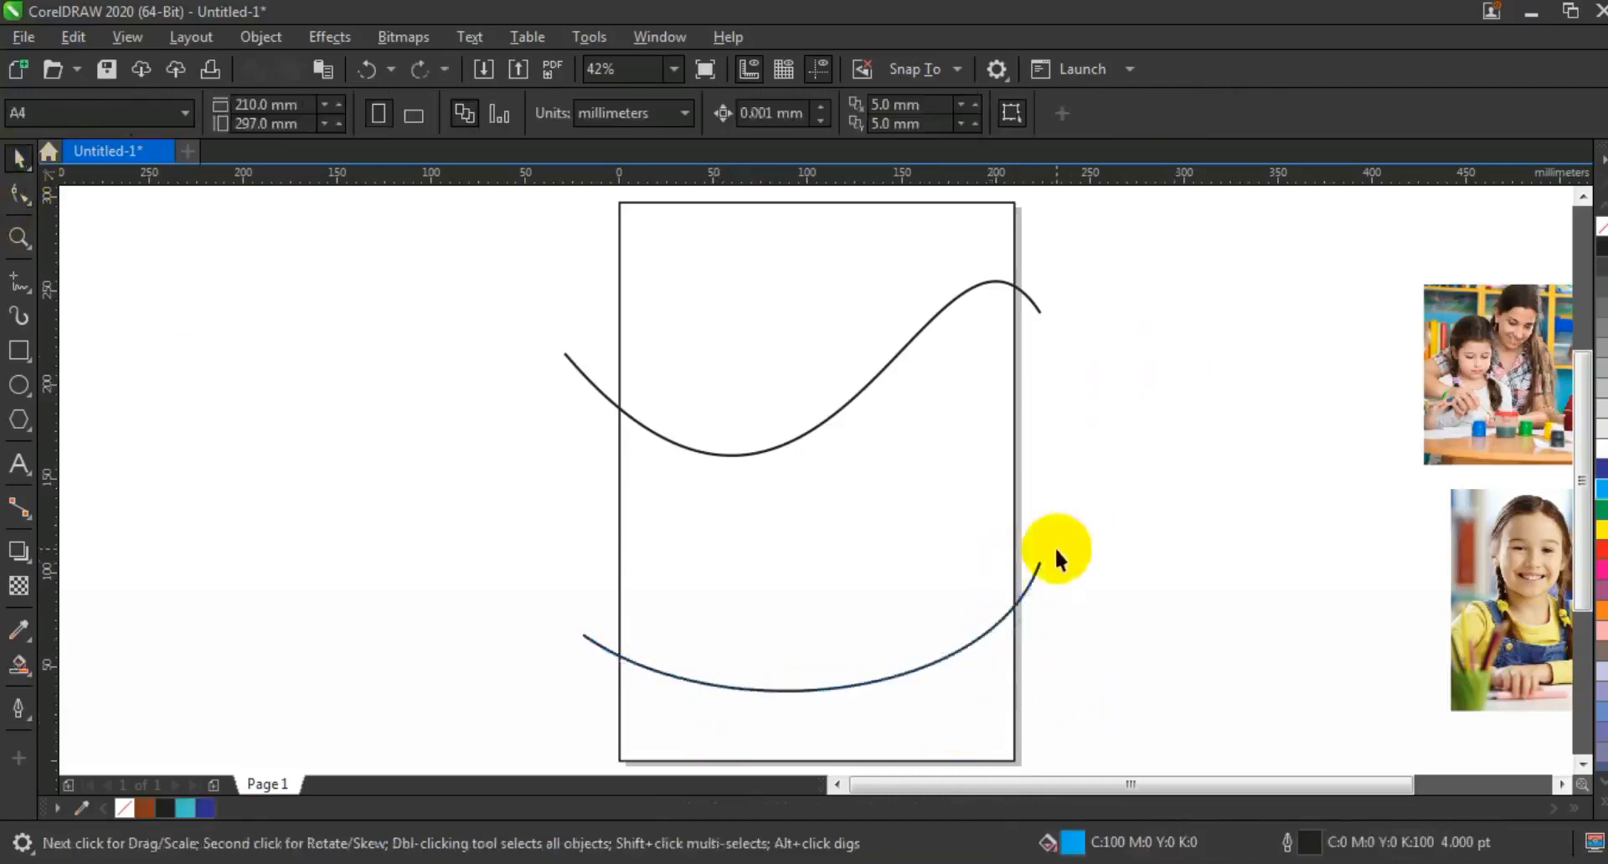
# Step: Make two rotated or stretched copies of the bowl curve that fan out from its left end below the original
pyautogui.click(1041, 566)
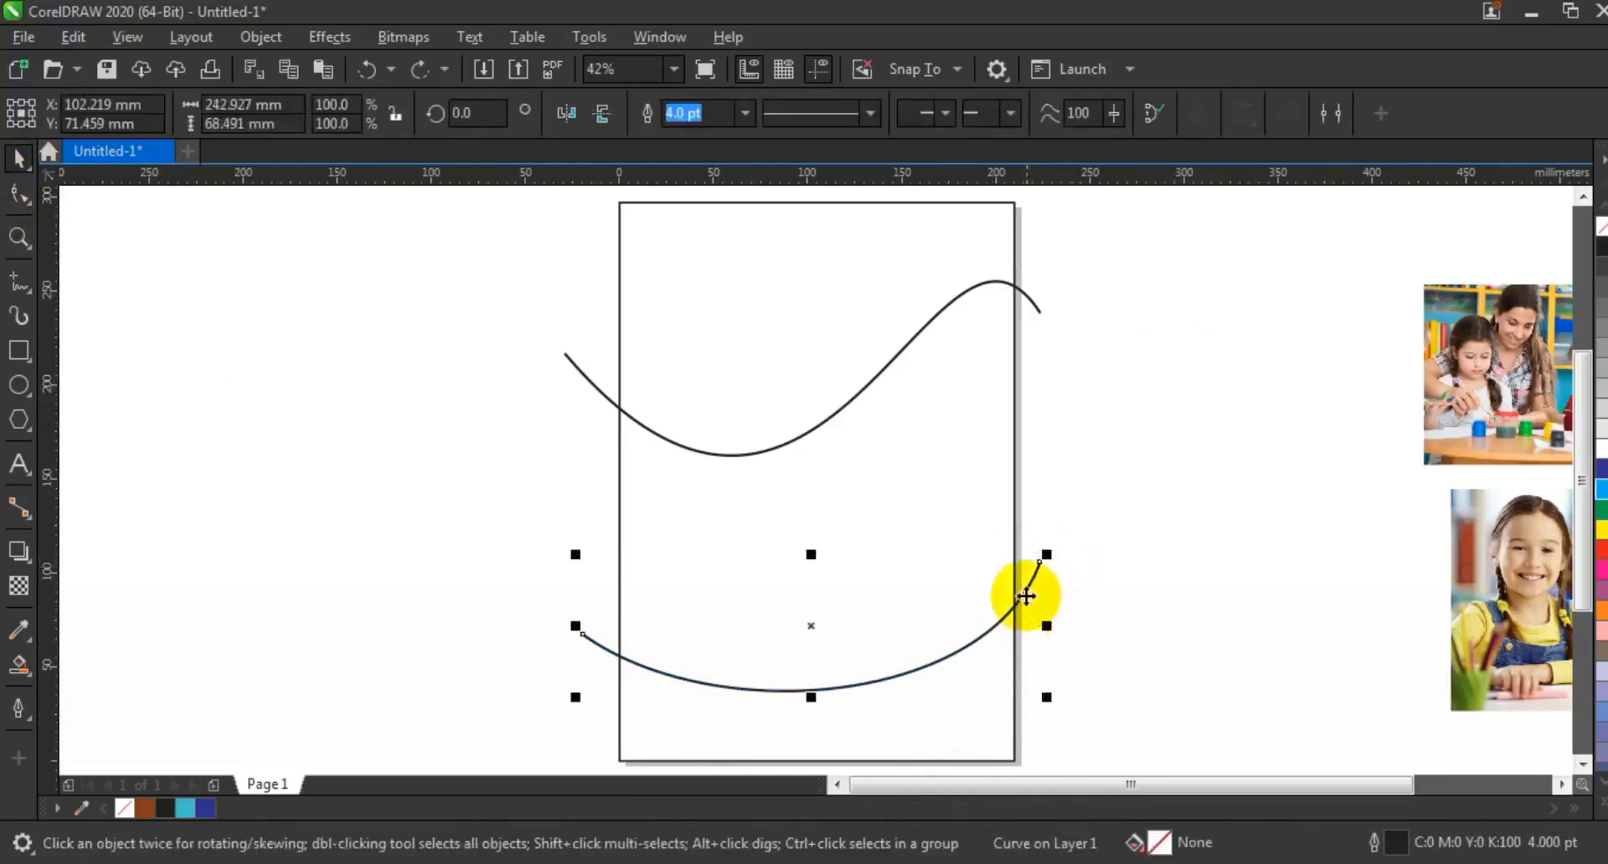
pyautogui.click(1026, 592)
pyautogui.moveTo(1046, 626); pyautogui.dragTo(1084, 653)
pyautogui.rightClick(1060, 654)
pyautogui.click(1027, 614)
pyautogui.click(1045, 630)
pyautogui.click(751, 485)
# Step: Draw a slanted line about 236 mm long across the page so it crosses the upper wave curve
pyautogui.click(18, 283)
pyautogui.click(604, 479)
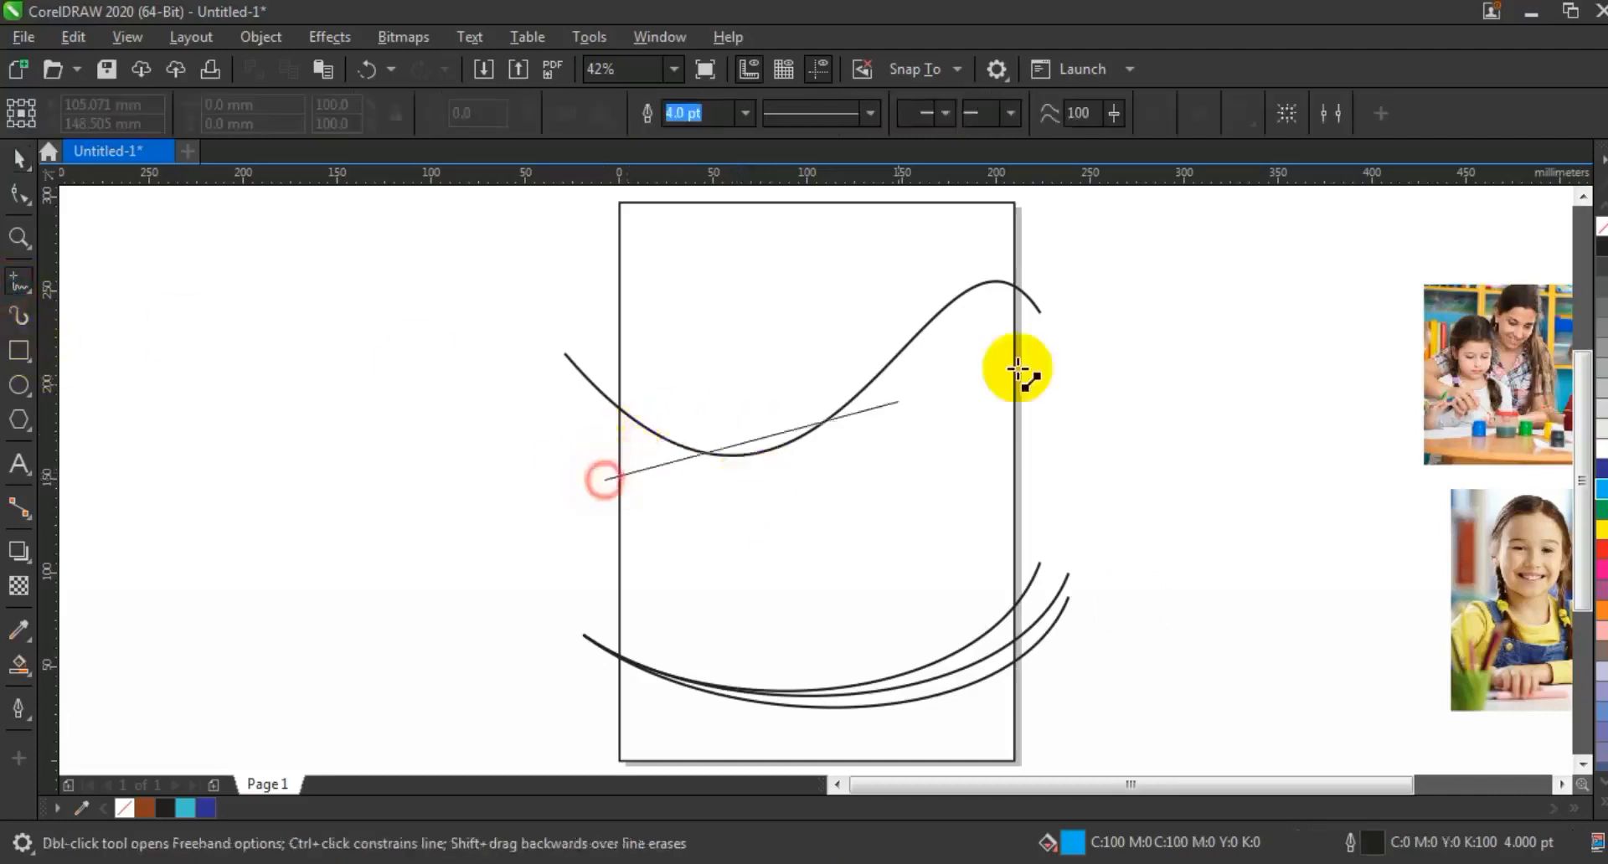
pyautogui.click(1024, 336)
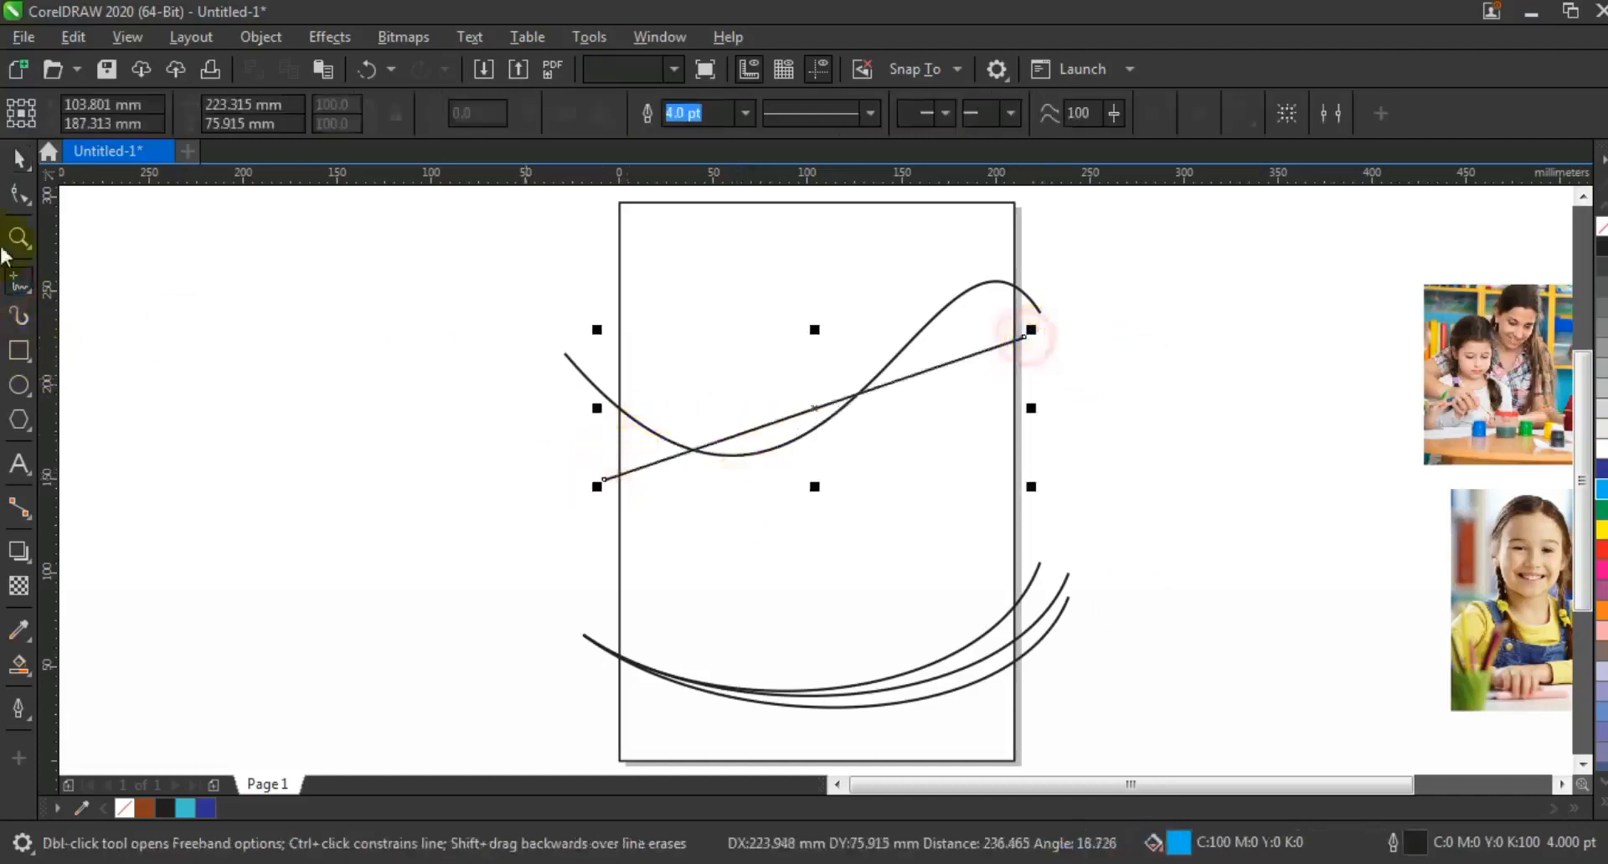
# Step: Bend the new upper line into a gentle S-curve that crosses the wave twice and extends past the right page edge
pyautogui.click(15, 201)
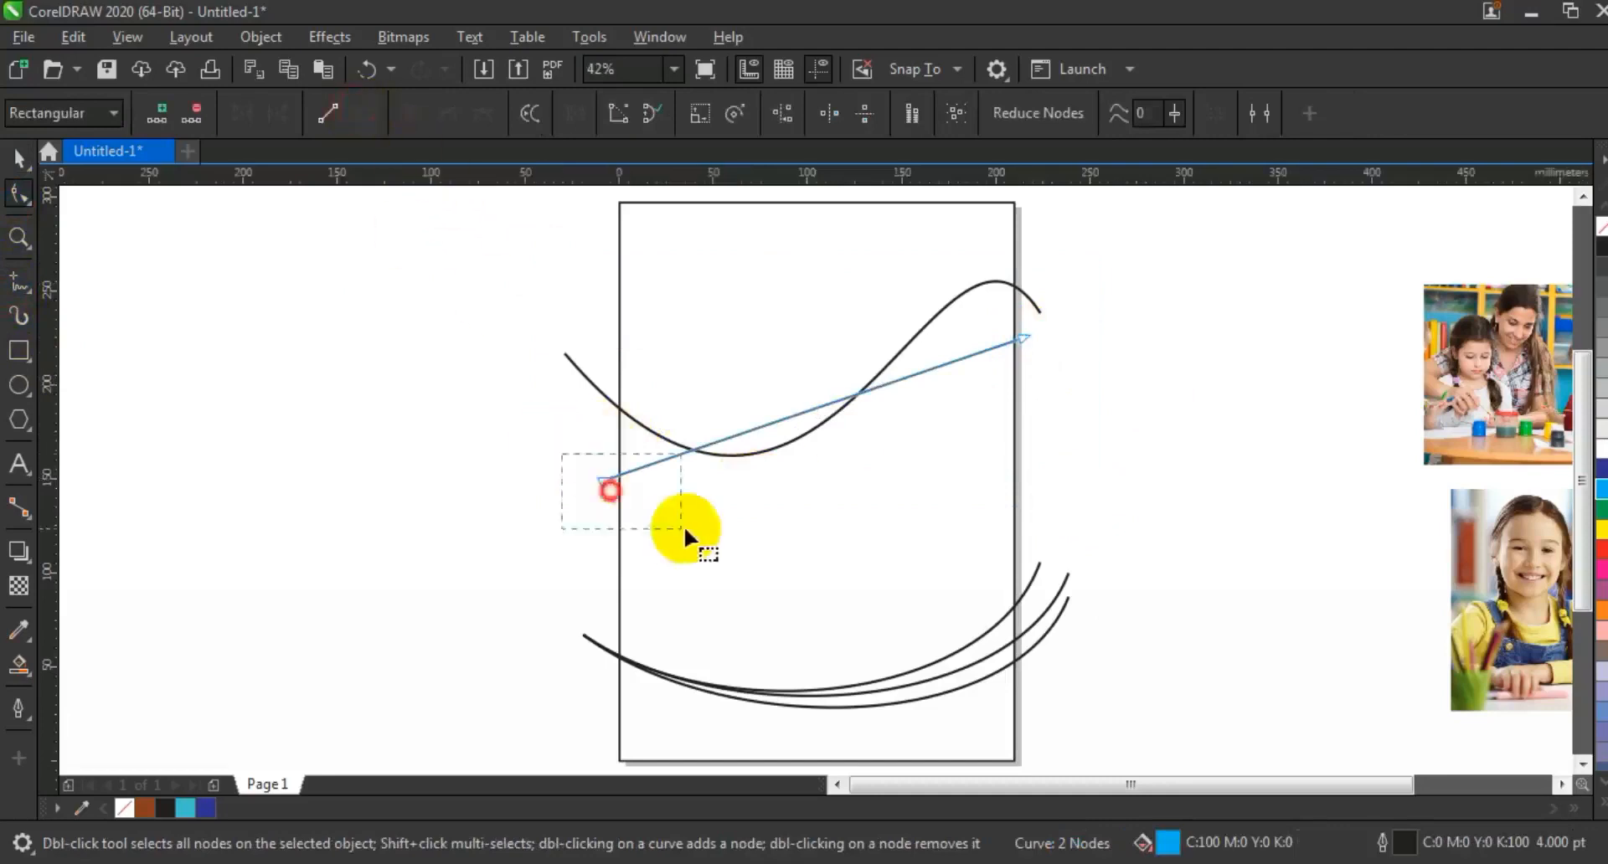
pyautogui.moveTo(742, 436); pyautogui.dragTo(703, 492)
pyautogui.moveTo(886, 382); pyautogui.dragTo(850, 311)
pyautogui.moveTo(704, 494); pyautogui.dragTo(723, 505)
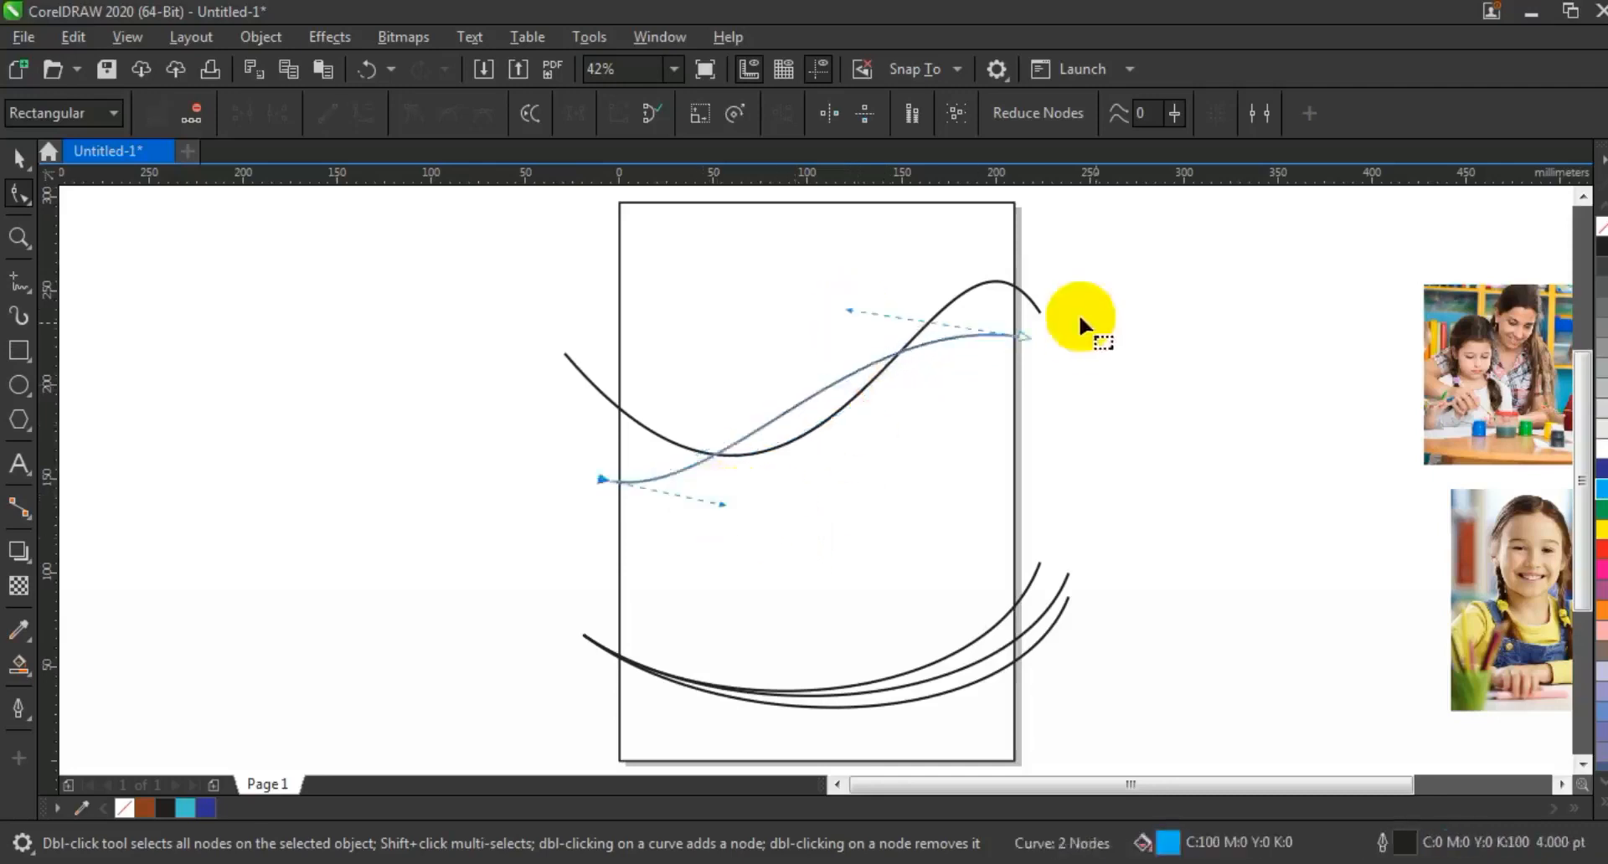
pyautogui.moveTo(1027, 330); pyautogui.dragTo(1034, 335)
pyautogui.moveTo(859, 314); pyautogui.dragTo(841, 292)
pyautogui.moveTo(713, 502); pyautogui.dragTo(722, 510)
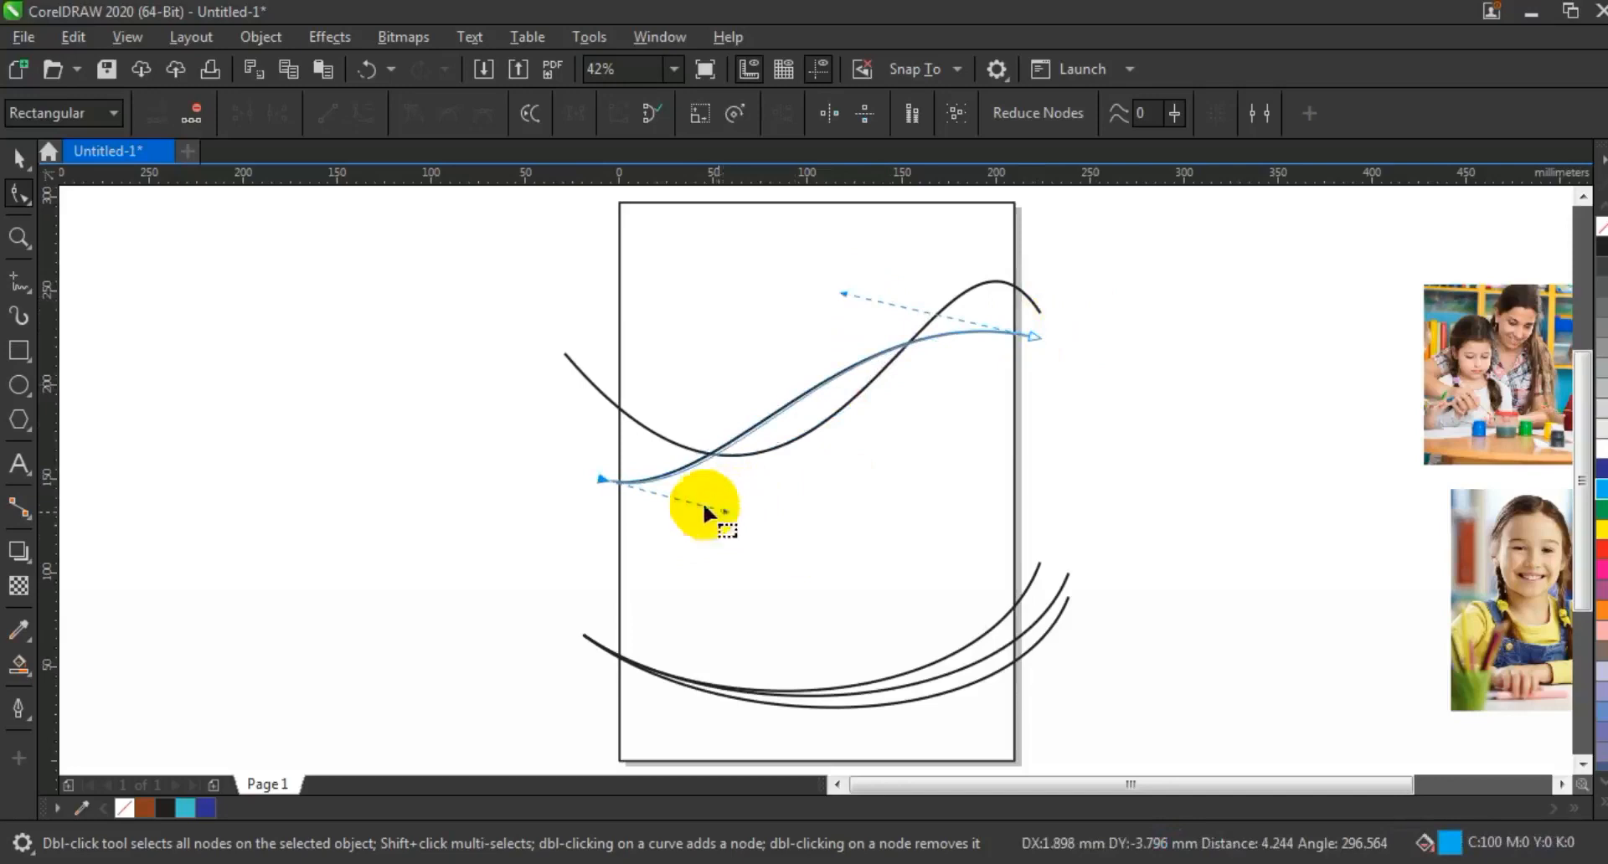
pyautogui.click(18, 159)
pyautogui.click(288, 440)
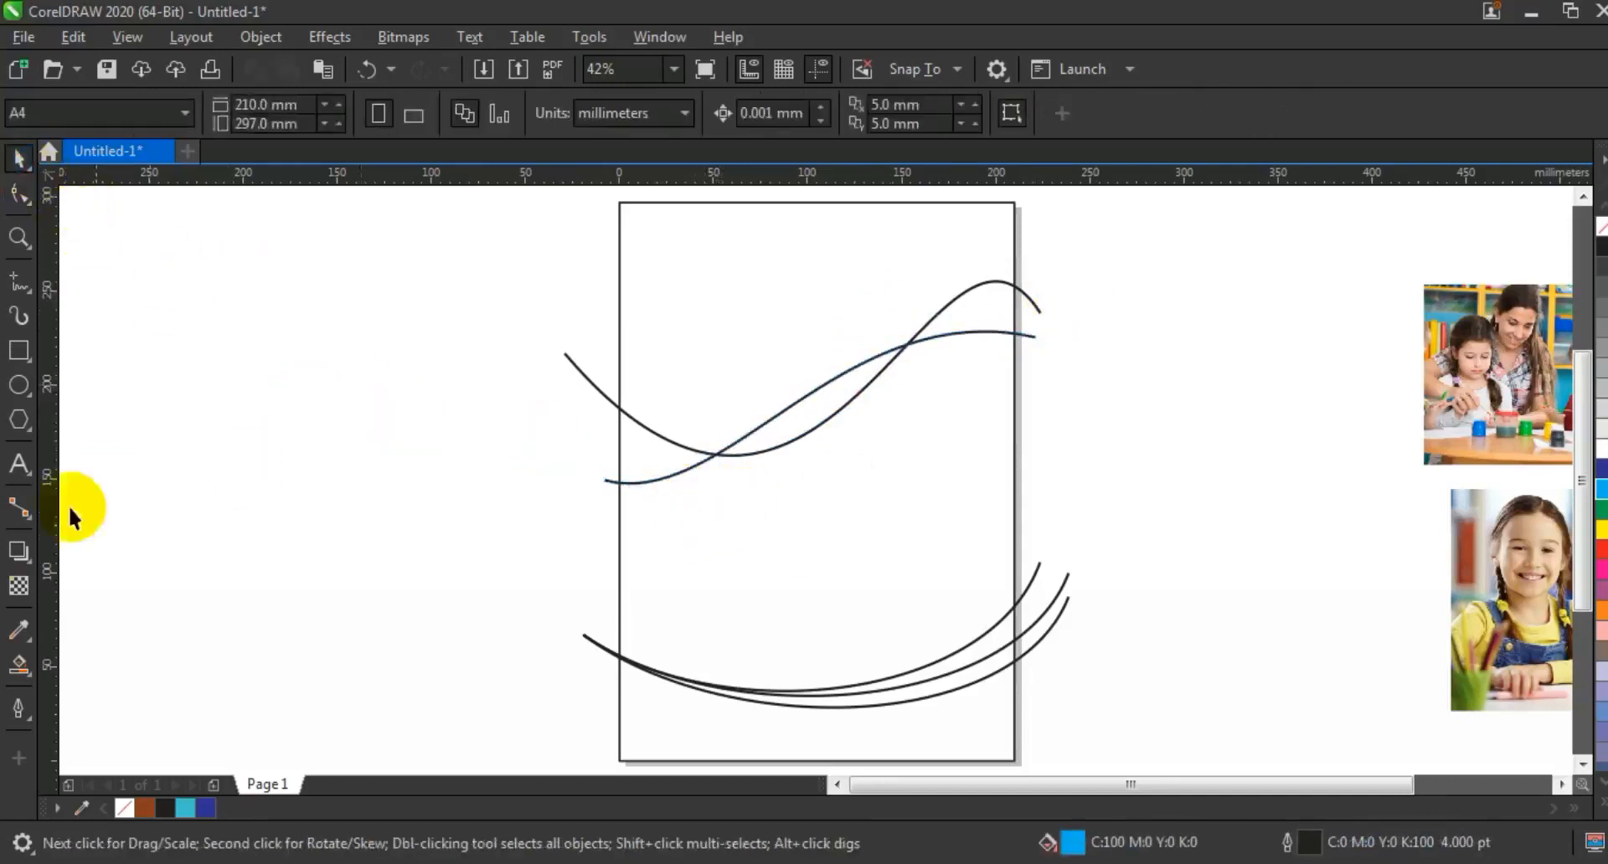
# Step: Smart-fill the three upper wave regions, the large middle region and the two lower strips with turquoise and a 0.5 pt outline
pyautogui.click(29, 676)
pyautogui.click(84, 688)
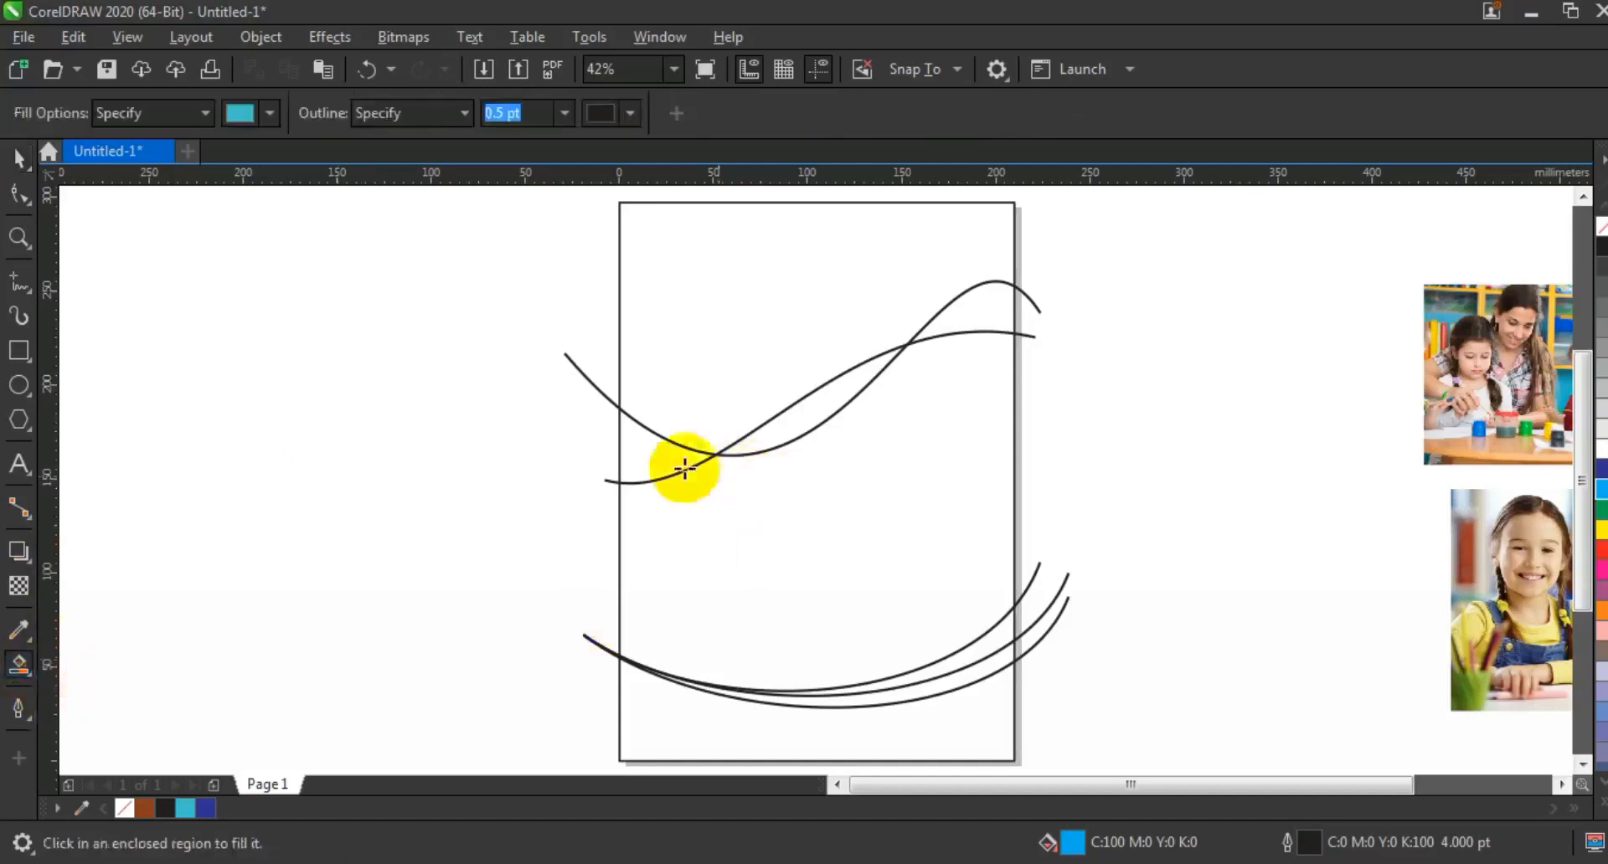
pyautogui.click(658, 459)
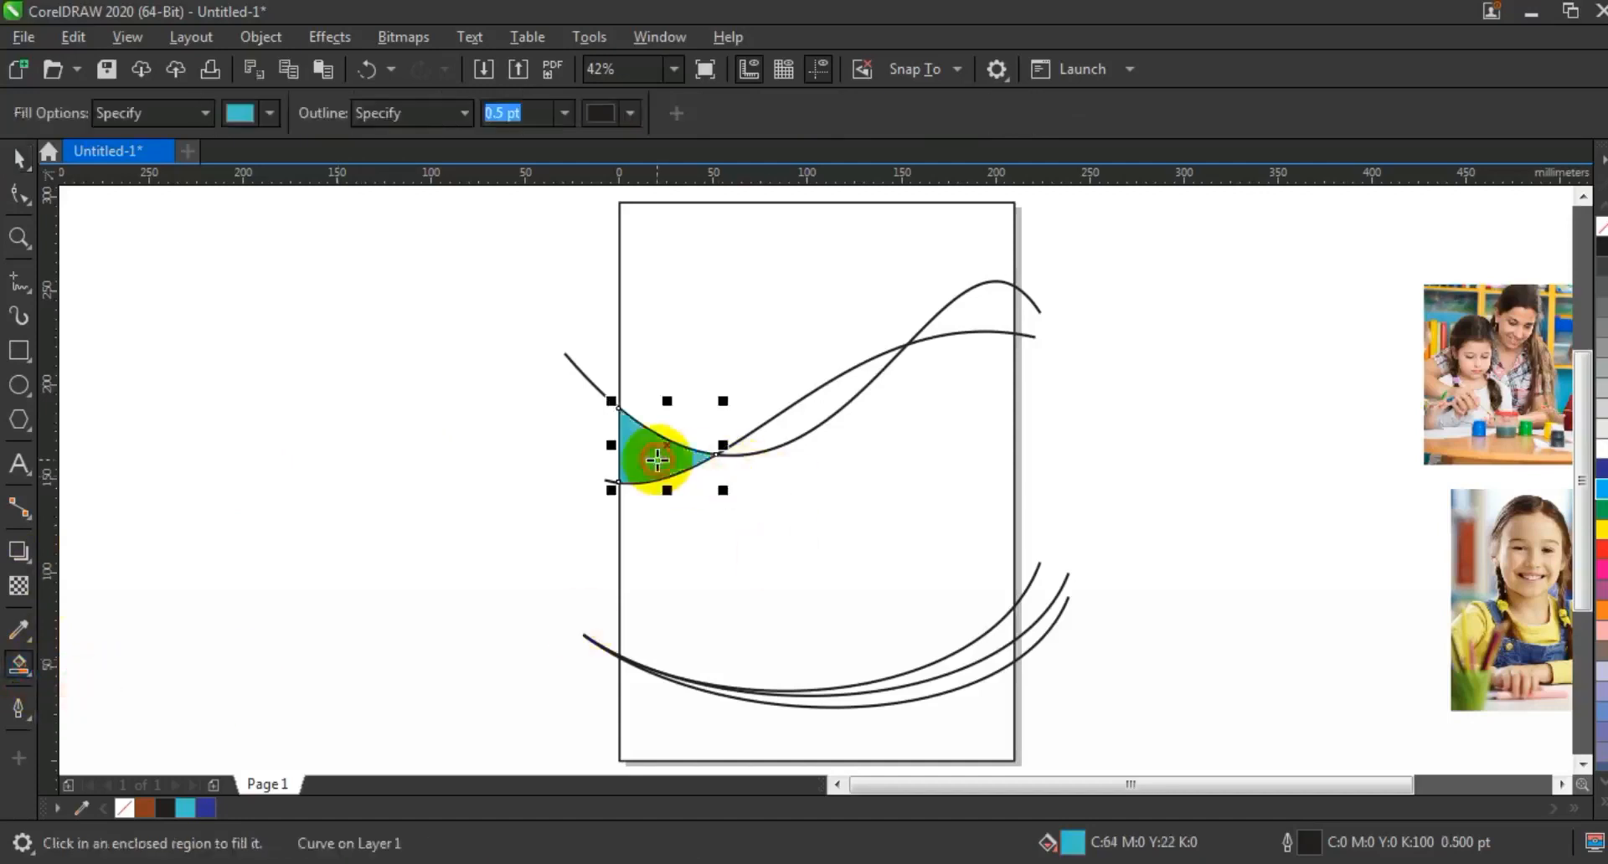
pyautogui.click(789, 418)
pyautogui.click(978, 314)
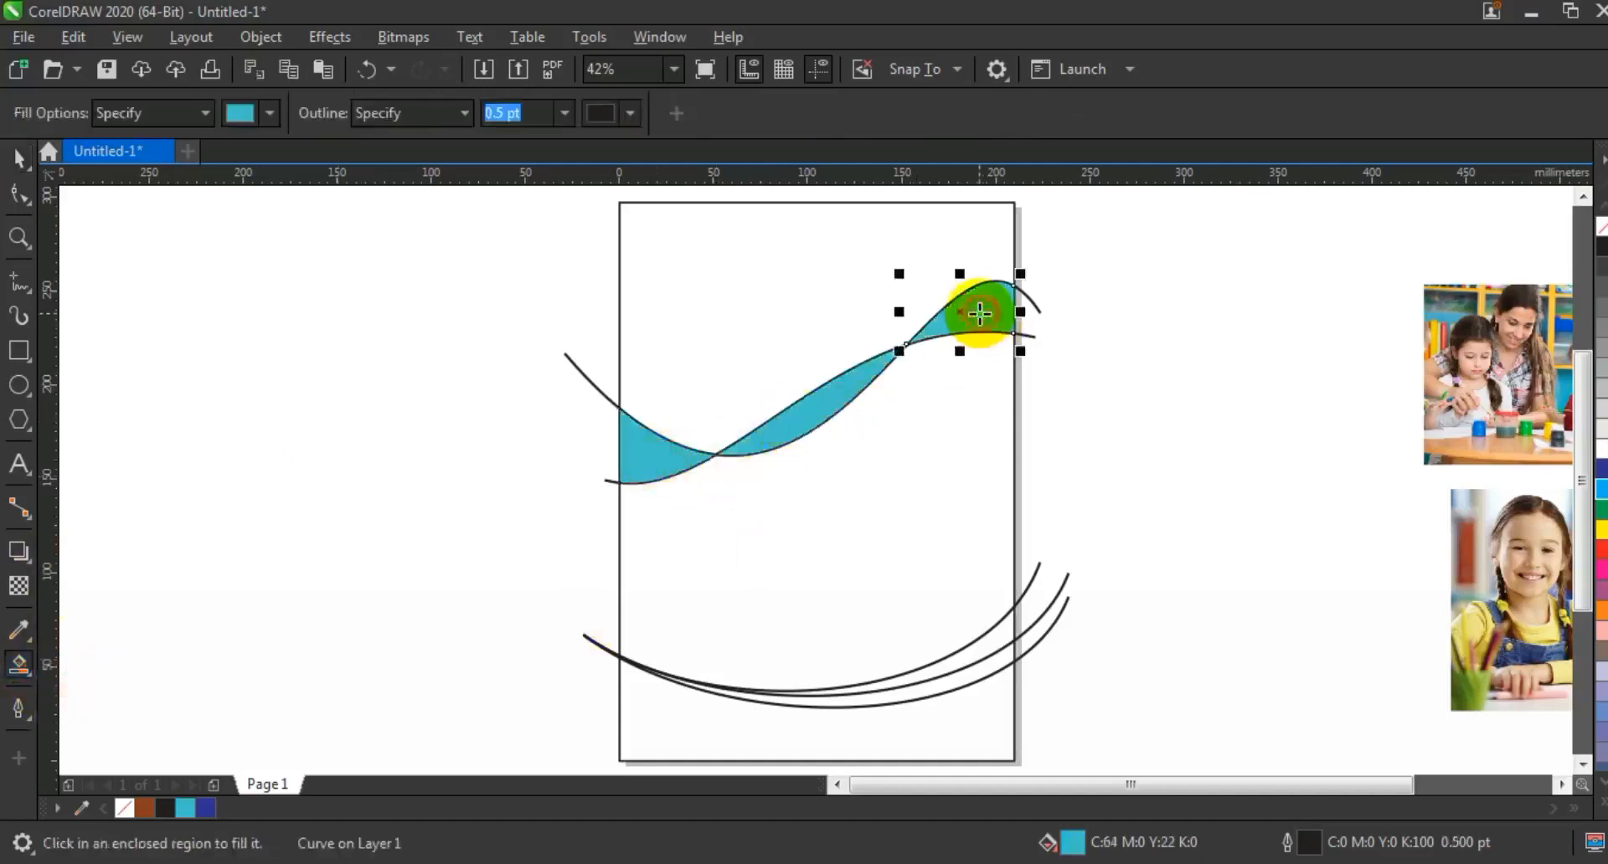
pyautogui.click(931, 431)
pyautogui.click(994, 635)
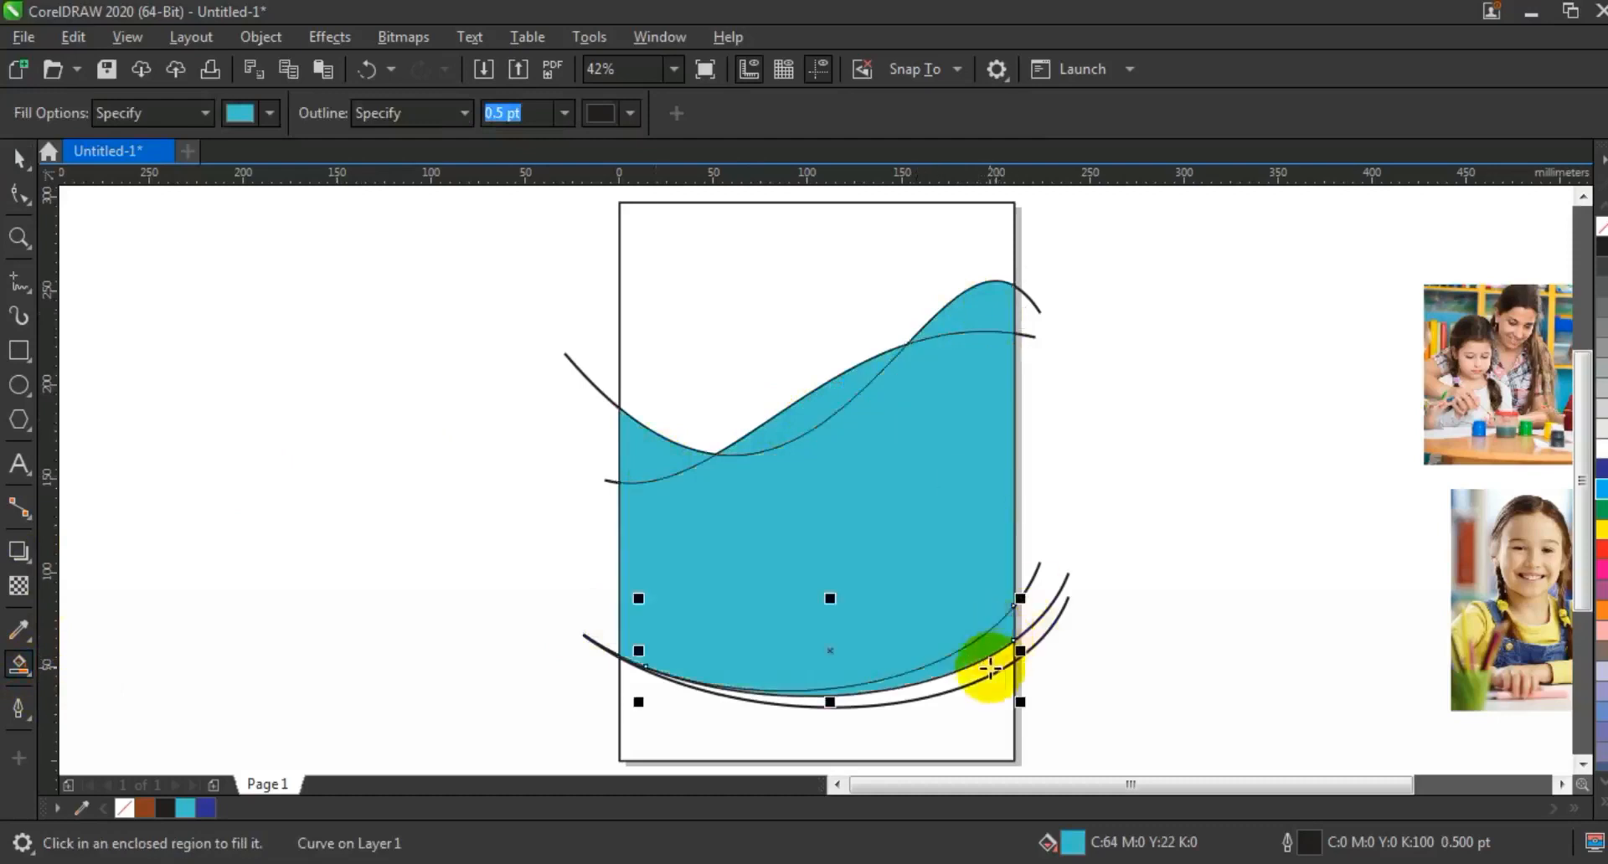
pyautogui.click(990, 670)
# Step: Delete the original 4 pt construction curves at the upper and lower page, keeping the filled shapes
pyautogui.click(18, 160)
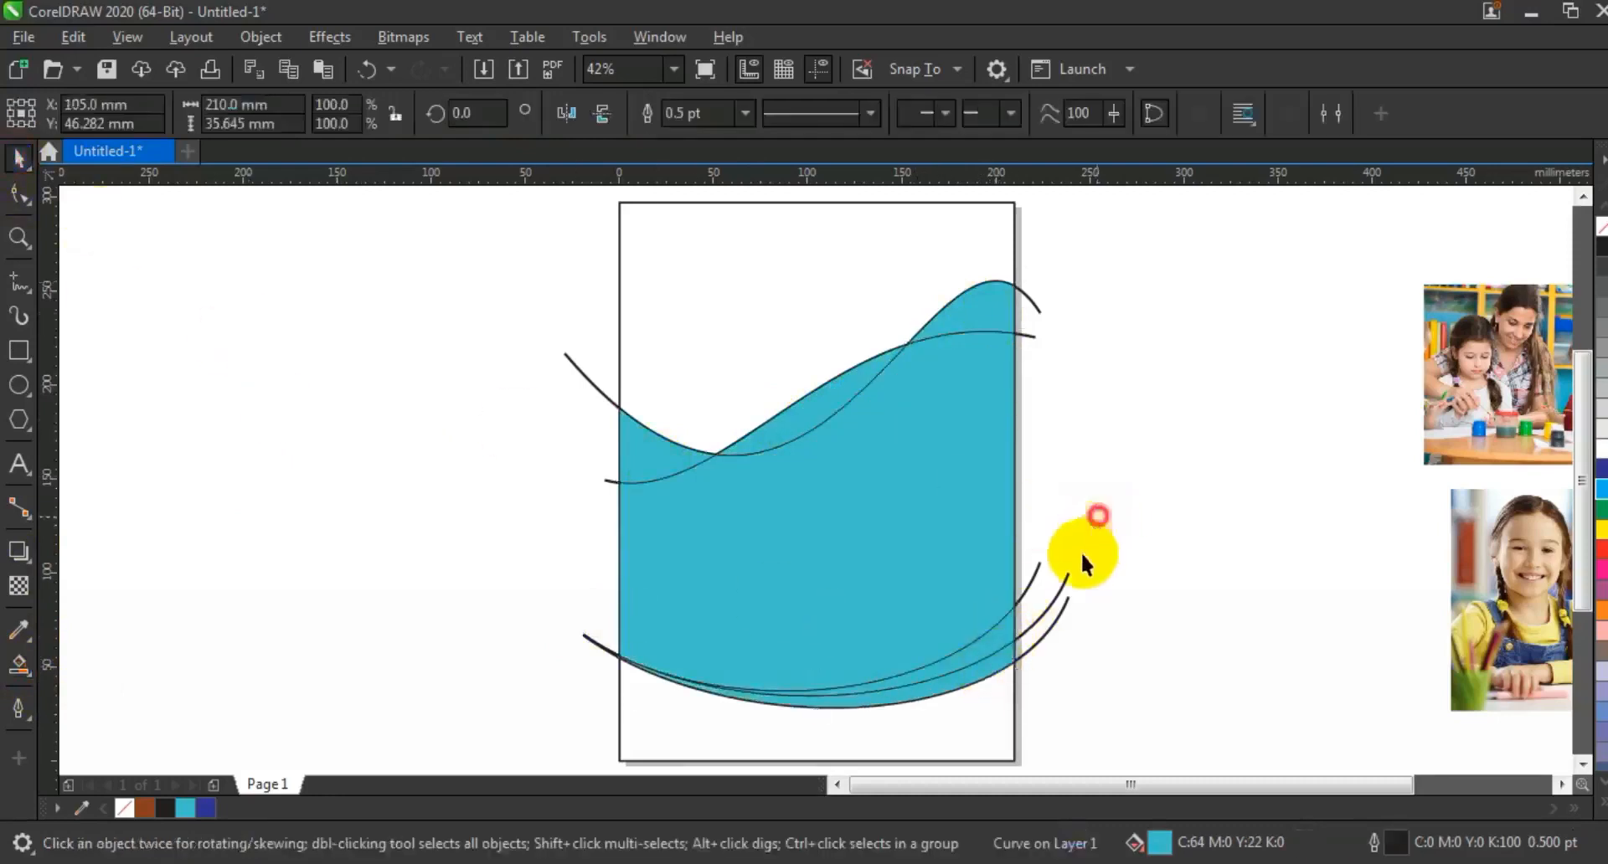
pyautogui.click(1062, 597)
pyautogui.press('Delete')
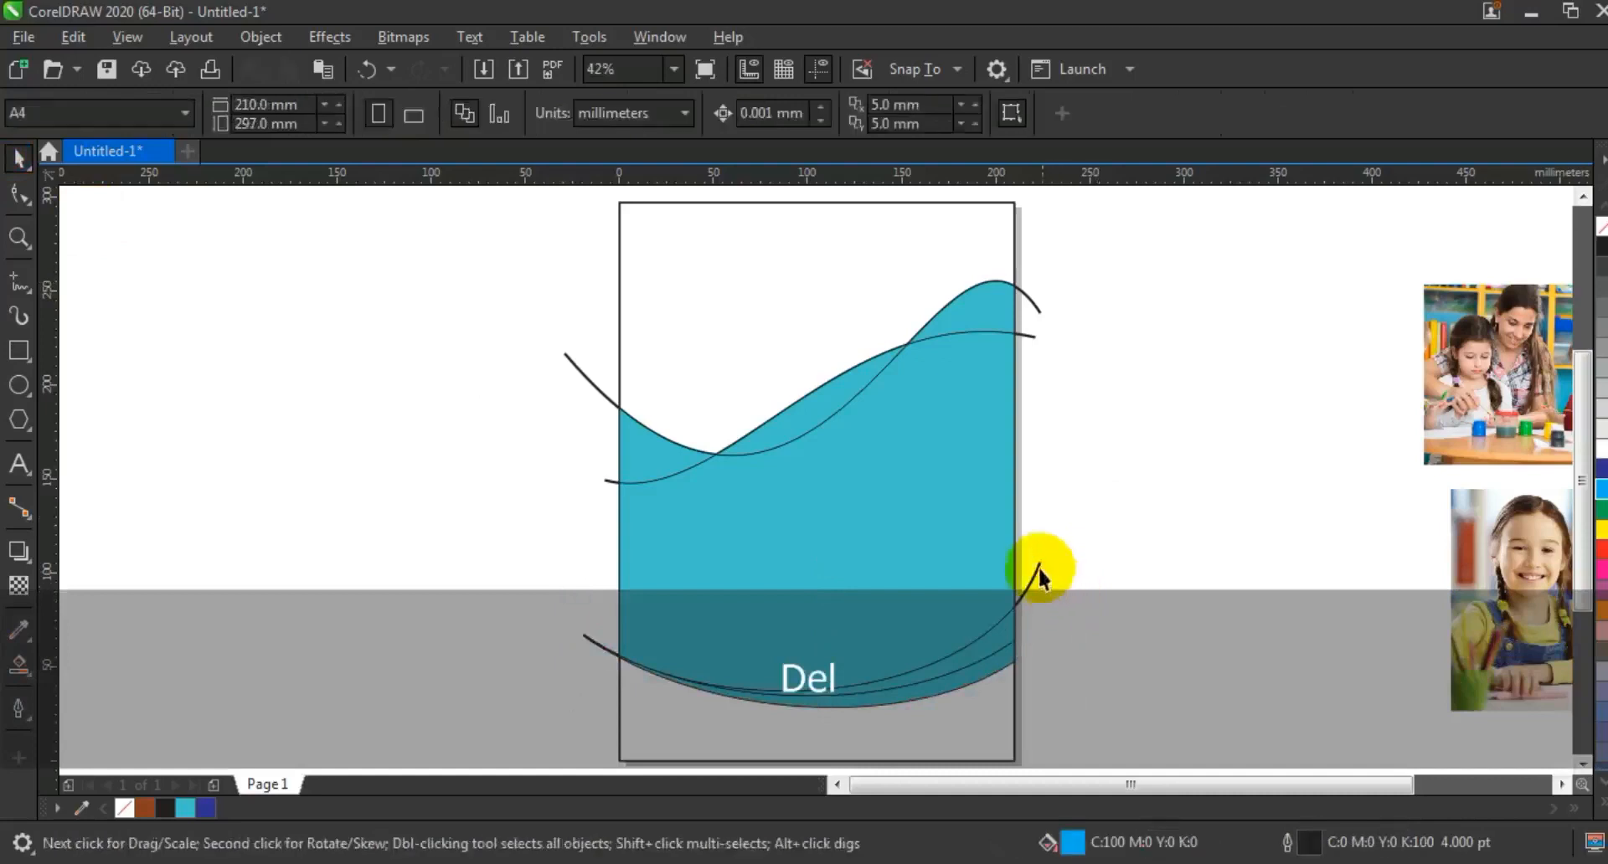
pyautogui.click(1038, 566)
pyautogui.press('Delete')
pyautogui.click(1037, 312)
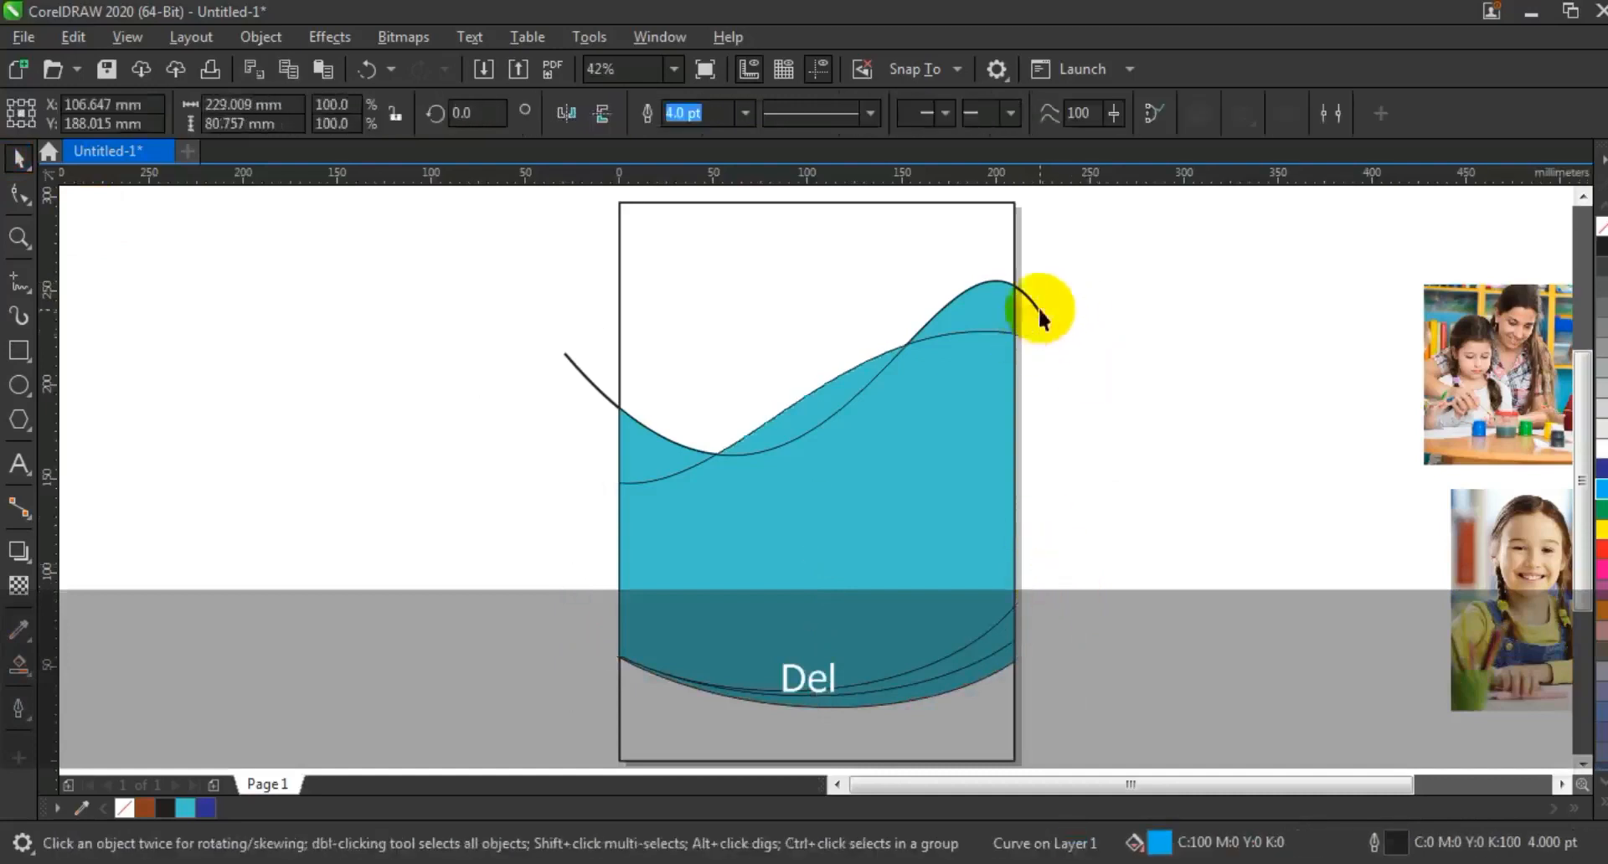
pyautogui.press('Delete')
# Step: Recolour the large middle shape blue and blend in cyan to reach C:100 M:81 Y:0 K:0
pyautogui.click(892, 524)
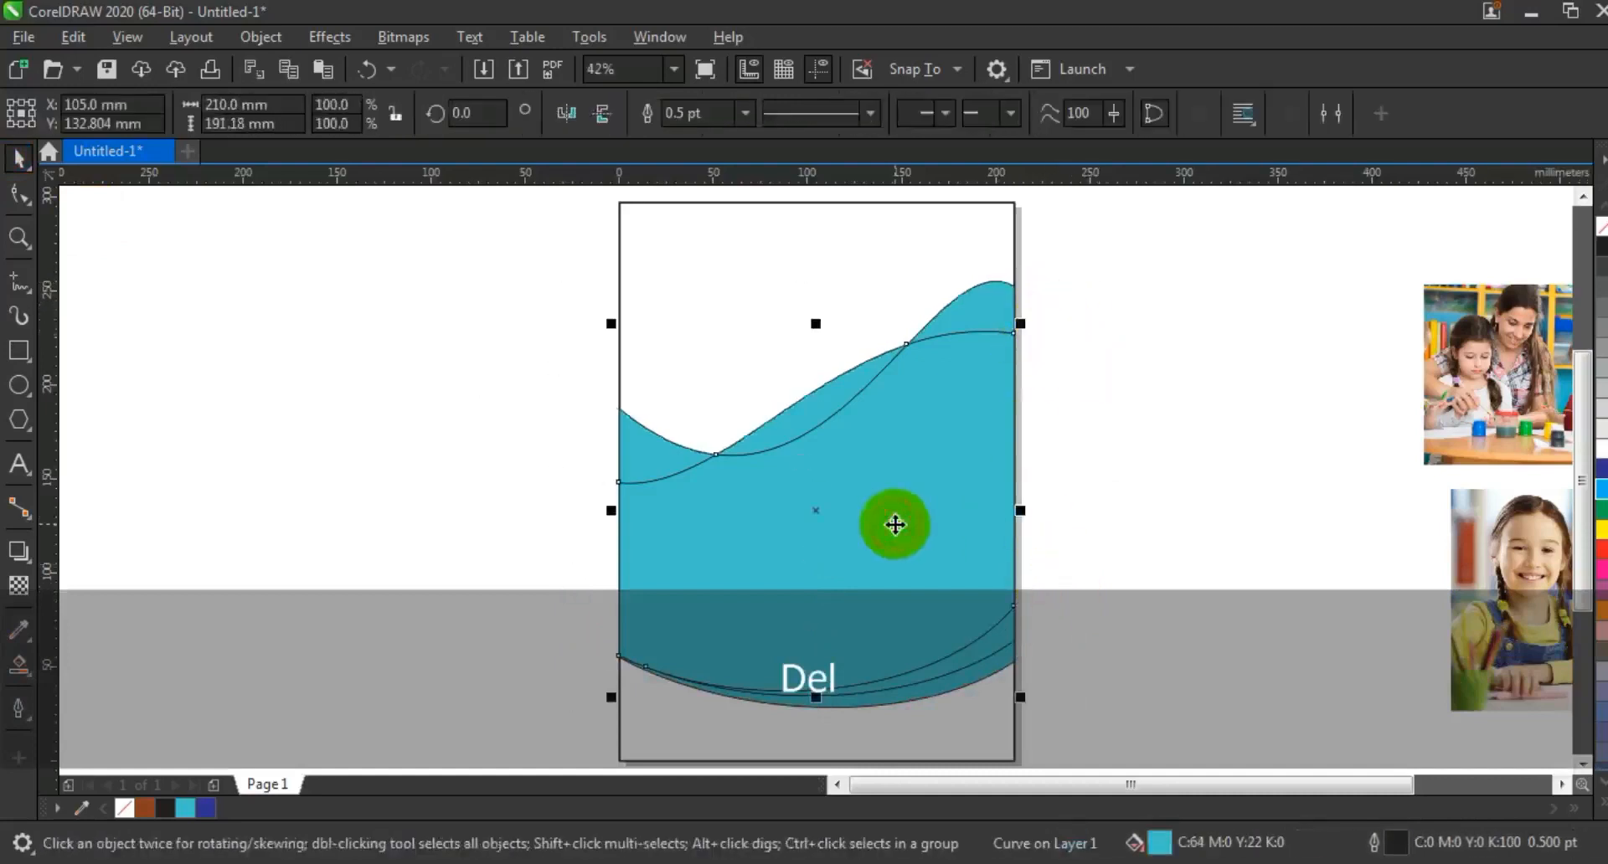
pyautogui.click(188, 808)
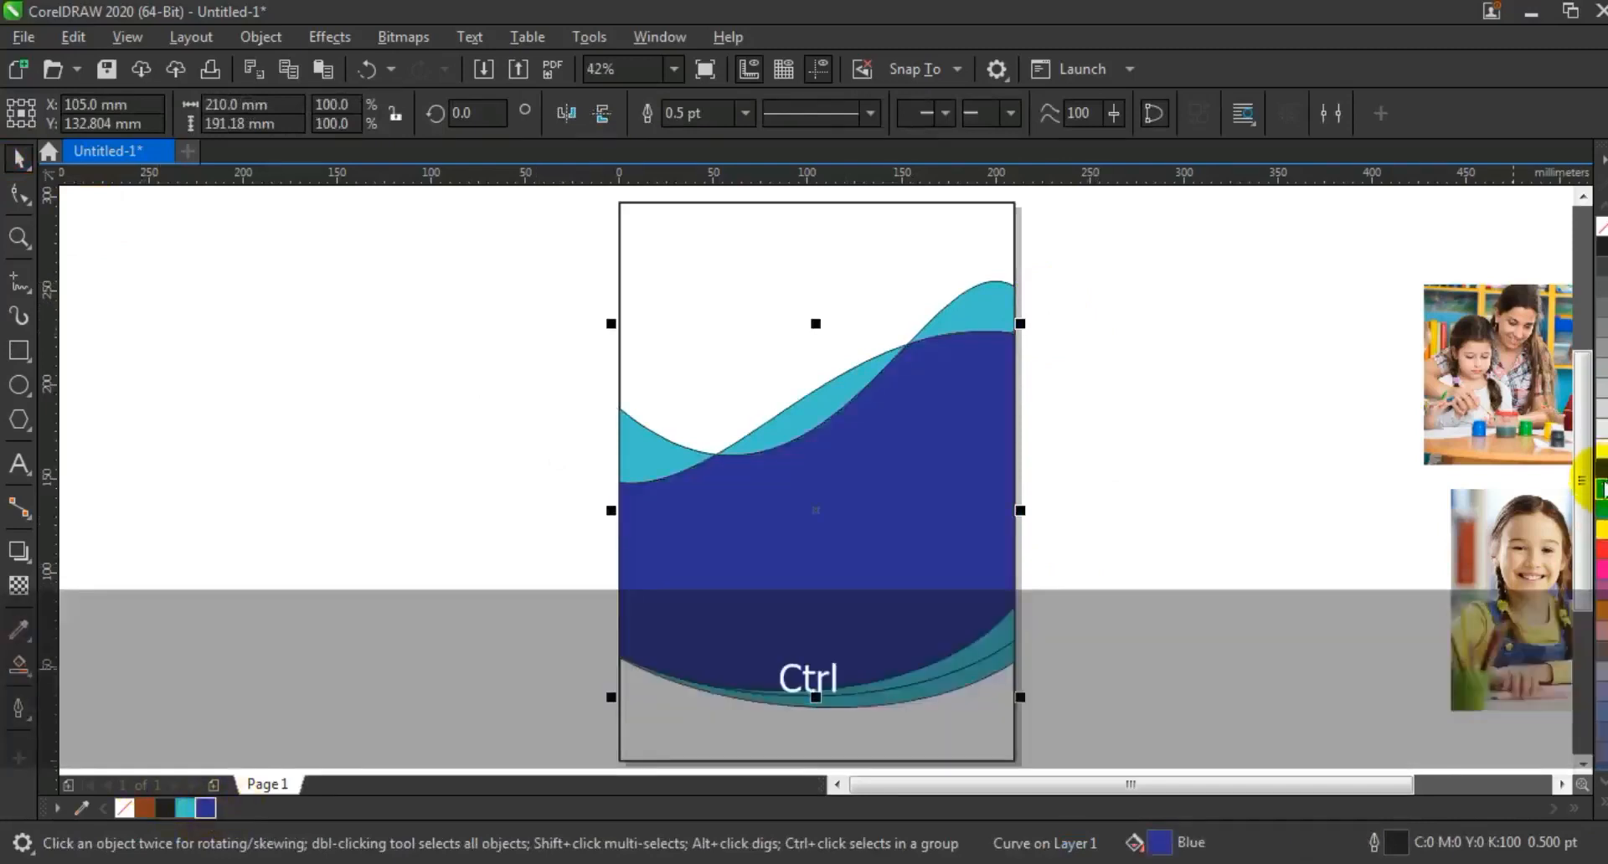
pyautogui.keyDown('ctrl'); pyautogui.click(1602, 487); pyautogui.keyUp('ctrl')
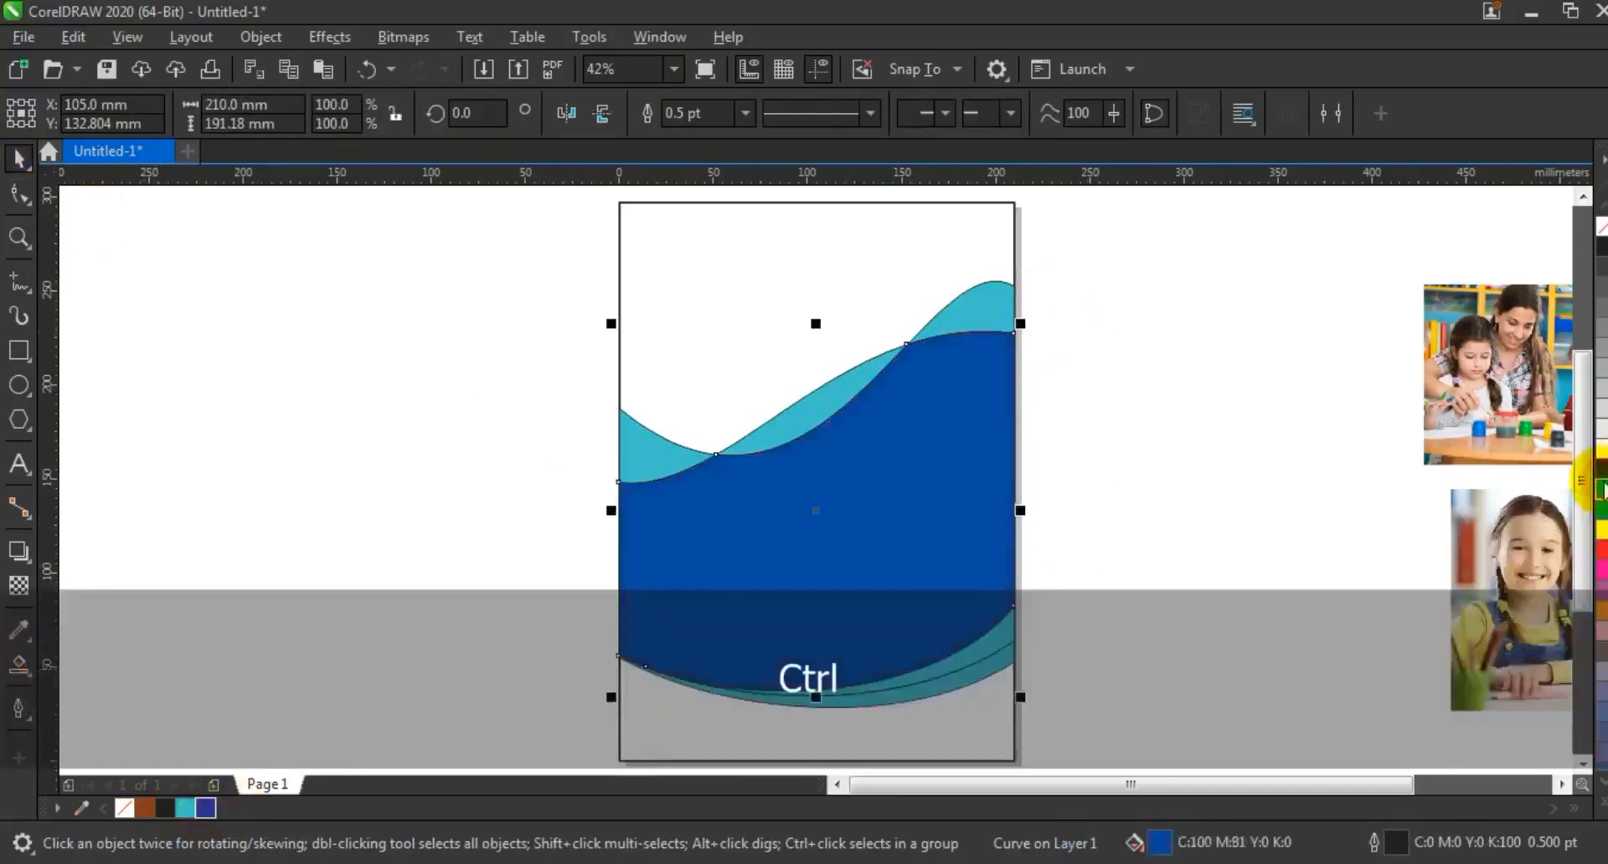
pyautogui.click(1228, 444)
# Step: Fill the two outer upper wave pieces with cyan and the crescent between them with golden yellow
pyautogui.click(1001, 316)
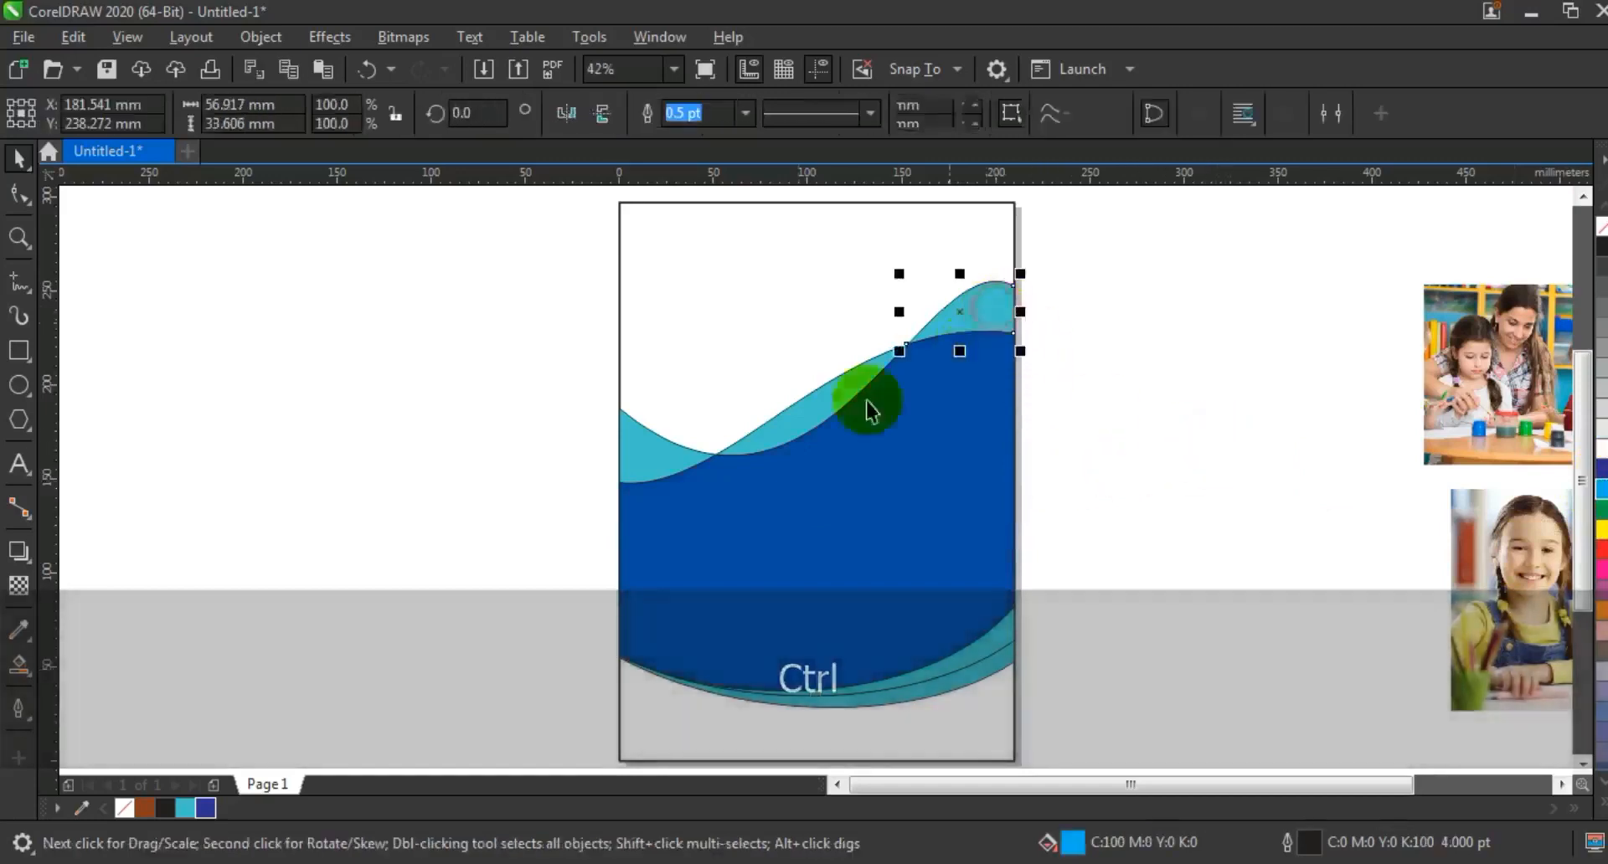
pyautogui.keyDown('shift'); pyautogui.click(656, 463); pyautogui.keyUp('shift')
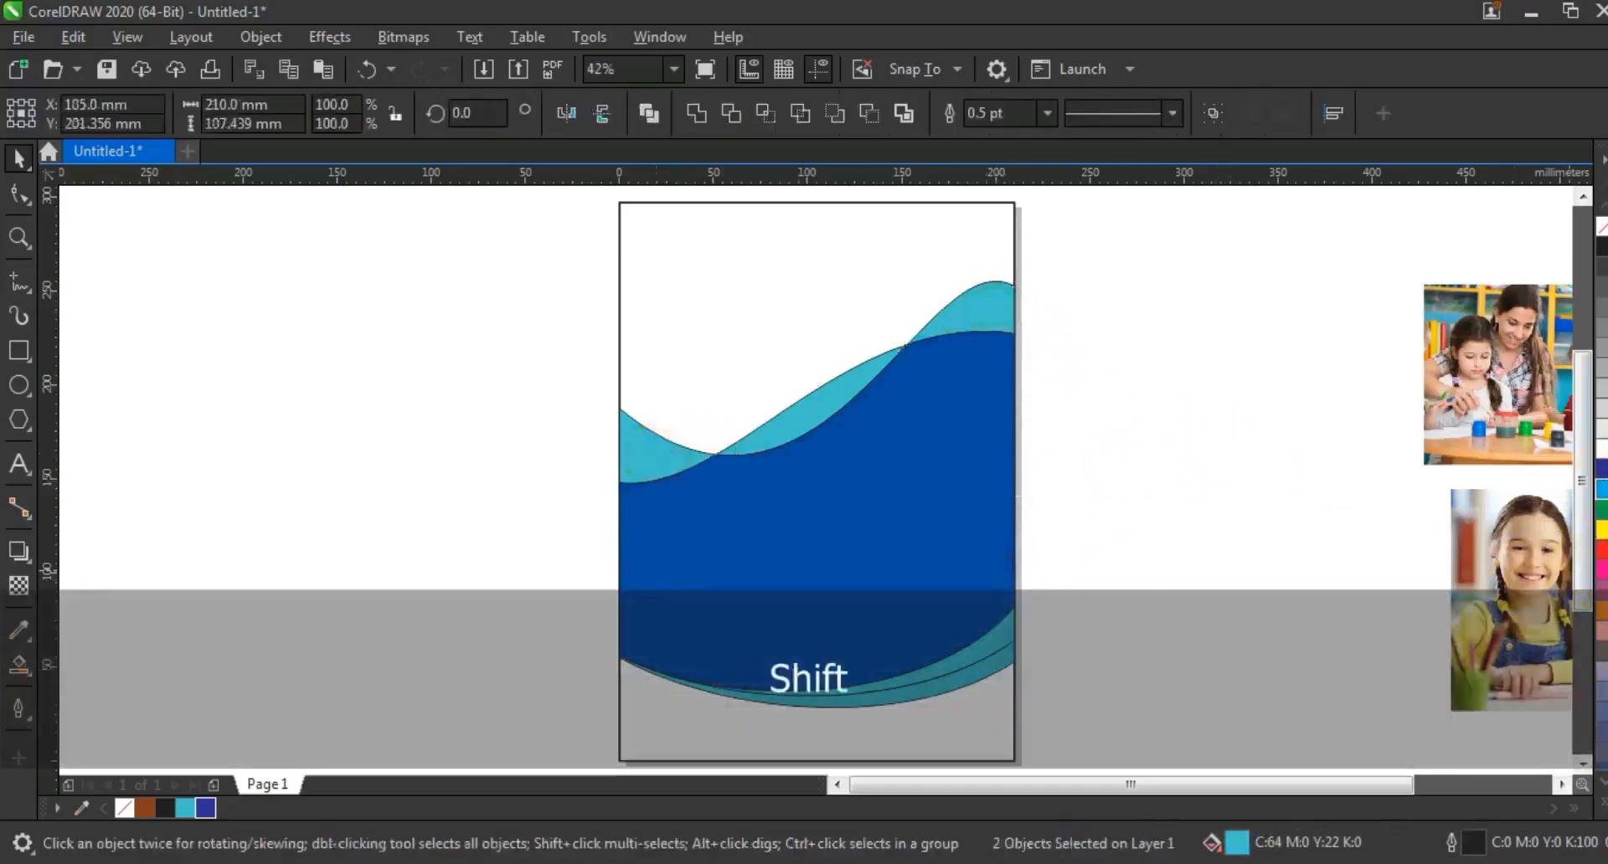
pyautogui.click(1601, 489)
pyautogui.click(791, 428)
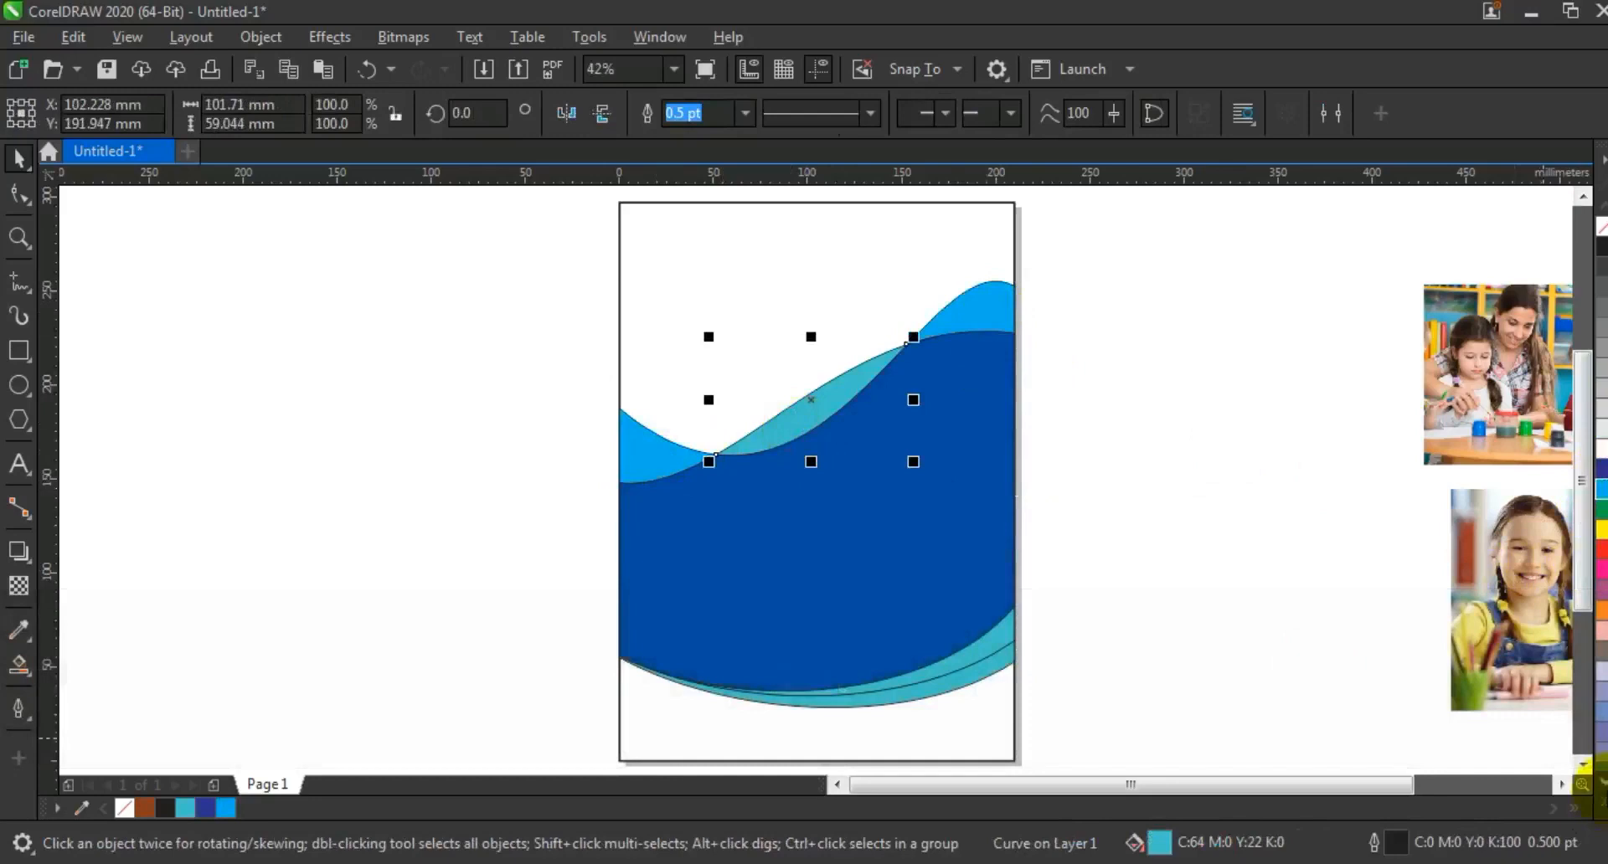
pyautogui.click(1601, 805)
pyautogui.click(1559, 328)
pyautogui.click(1089, 359)
# Step: Fill the inner strip under the blue shape with cyan and the outermost strip with golden yellow
pyautogui.click(997, 637)
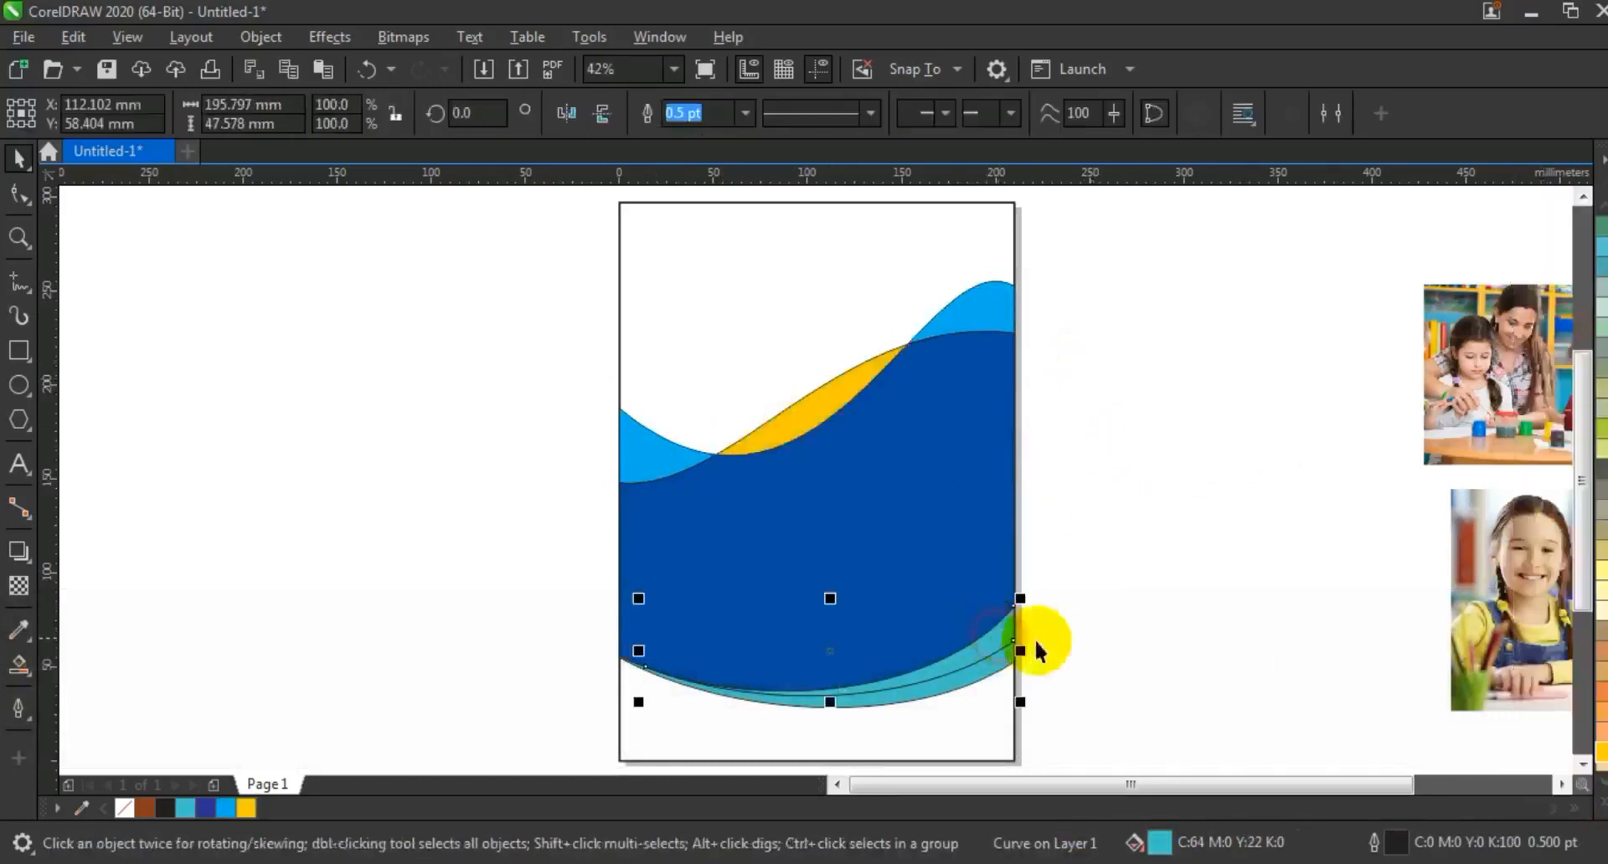
pyautogui.click(1604, 803)
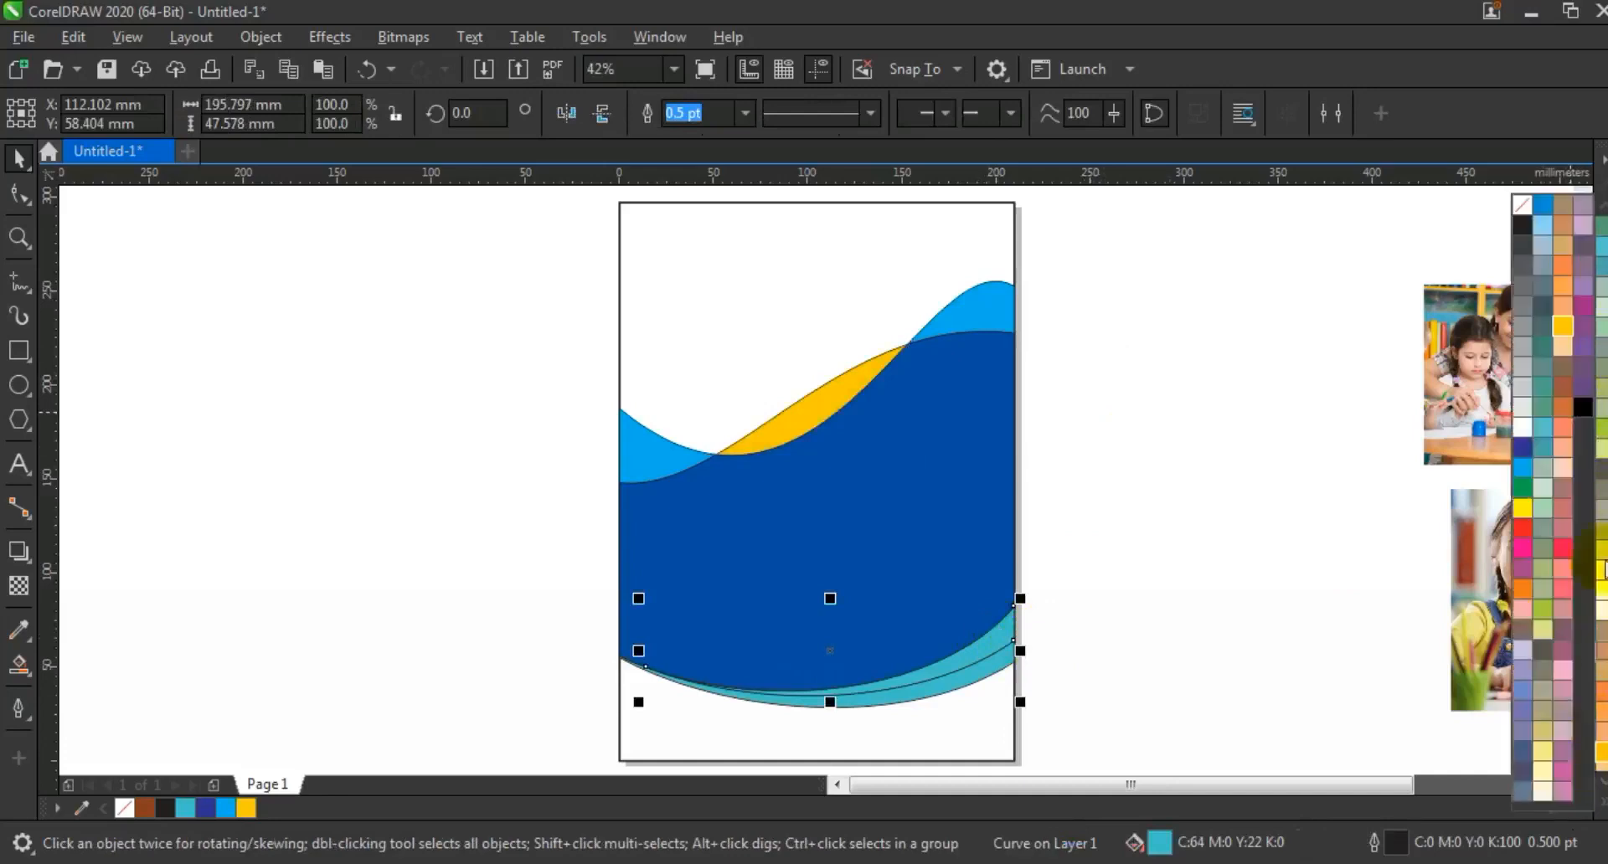
pyautogui.click(1522, 463)
pyautogui.click(983, 670)
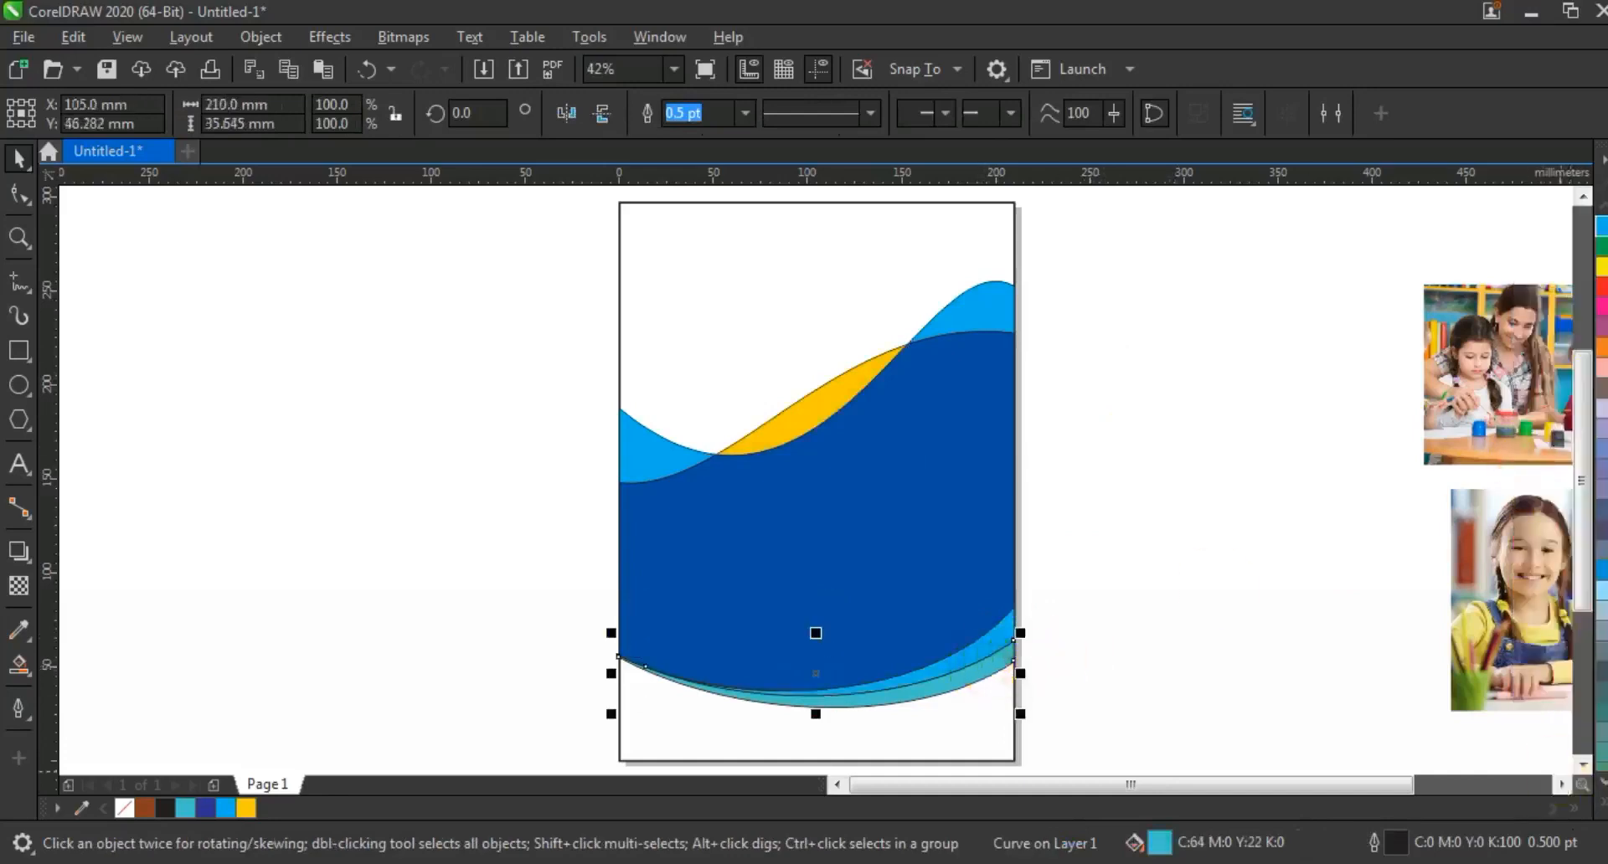
pyautogui.click(1603, 802)
pyautogui.click(1561, 337)
pyautogui.click(1127, 427)
# Step: Remove the outlines from all six wave shapes
pyautogui.moveTo(1088, 251); pyautogui.dragTo(534, 718)
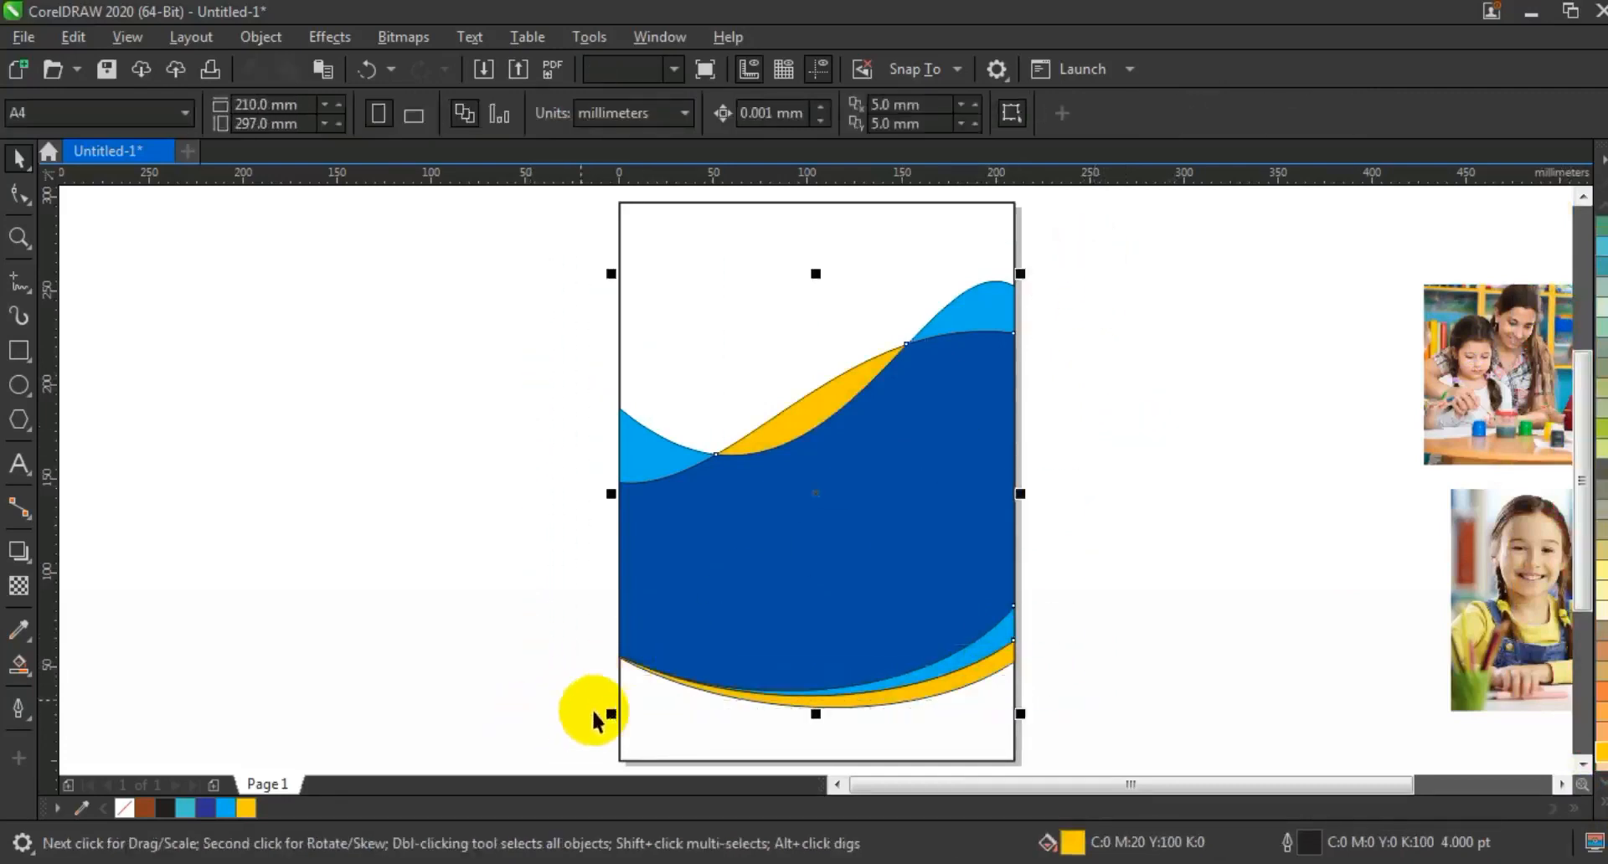
pyautogui.rightClick(124, 808)
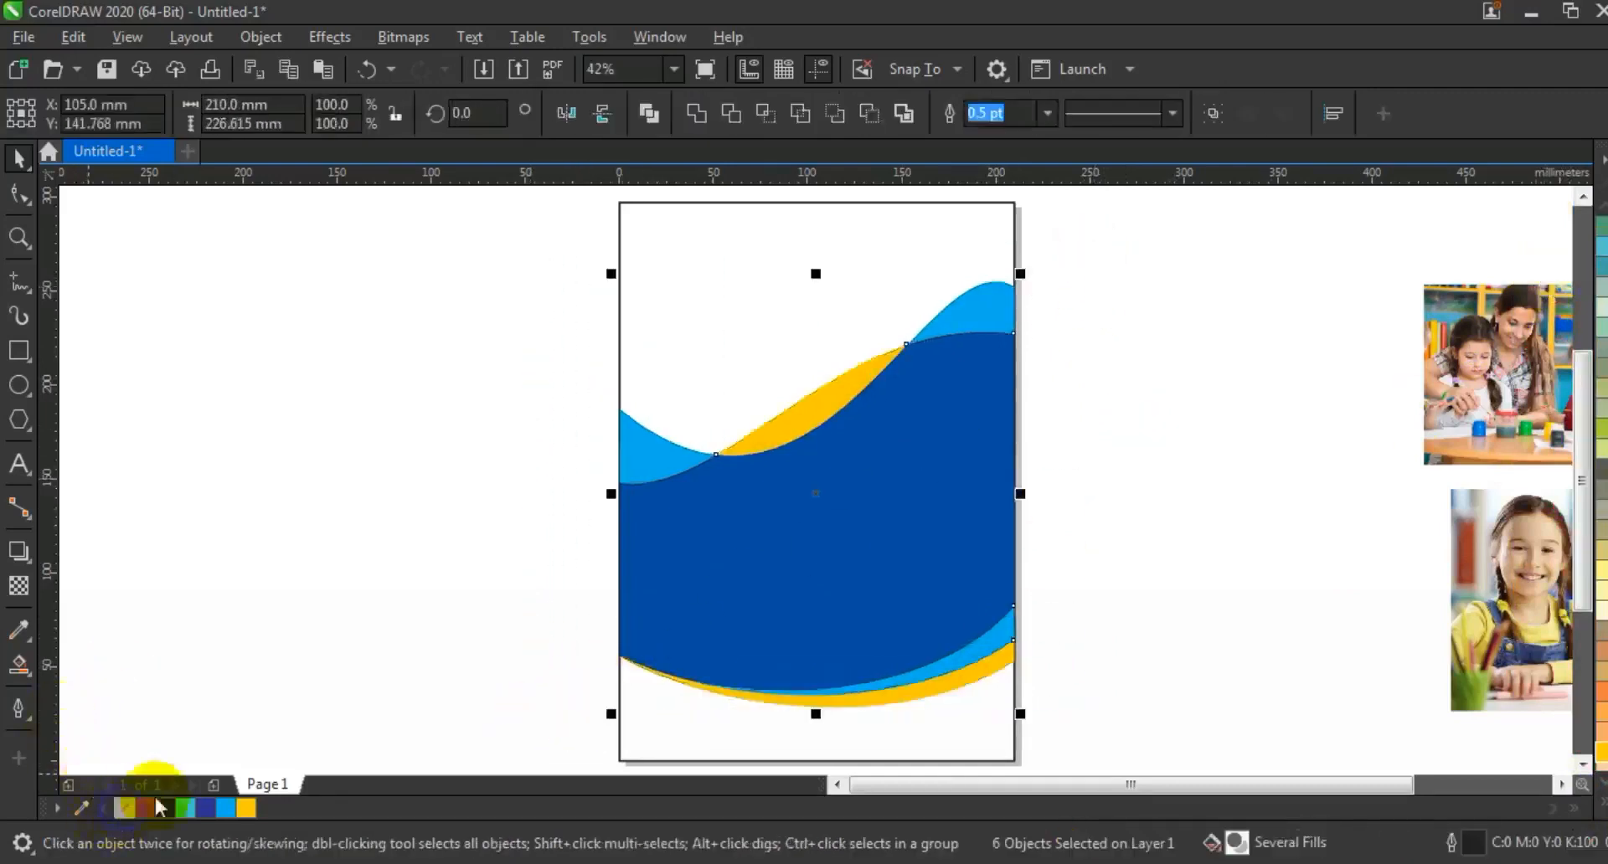
pyautogui.click(1108, 612)
# Step: Place the photo of the smiling girl behind the waves at the upper page edge and enlarge it to about 212 mm wide
pyautogui.moveTo(1466, 640)
pyautogui.mouseDown()
pyautogui.moveTo(779, 447)
pyautogui.moveTo(637, 330)
pyautogui.mouseUp()
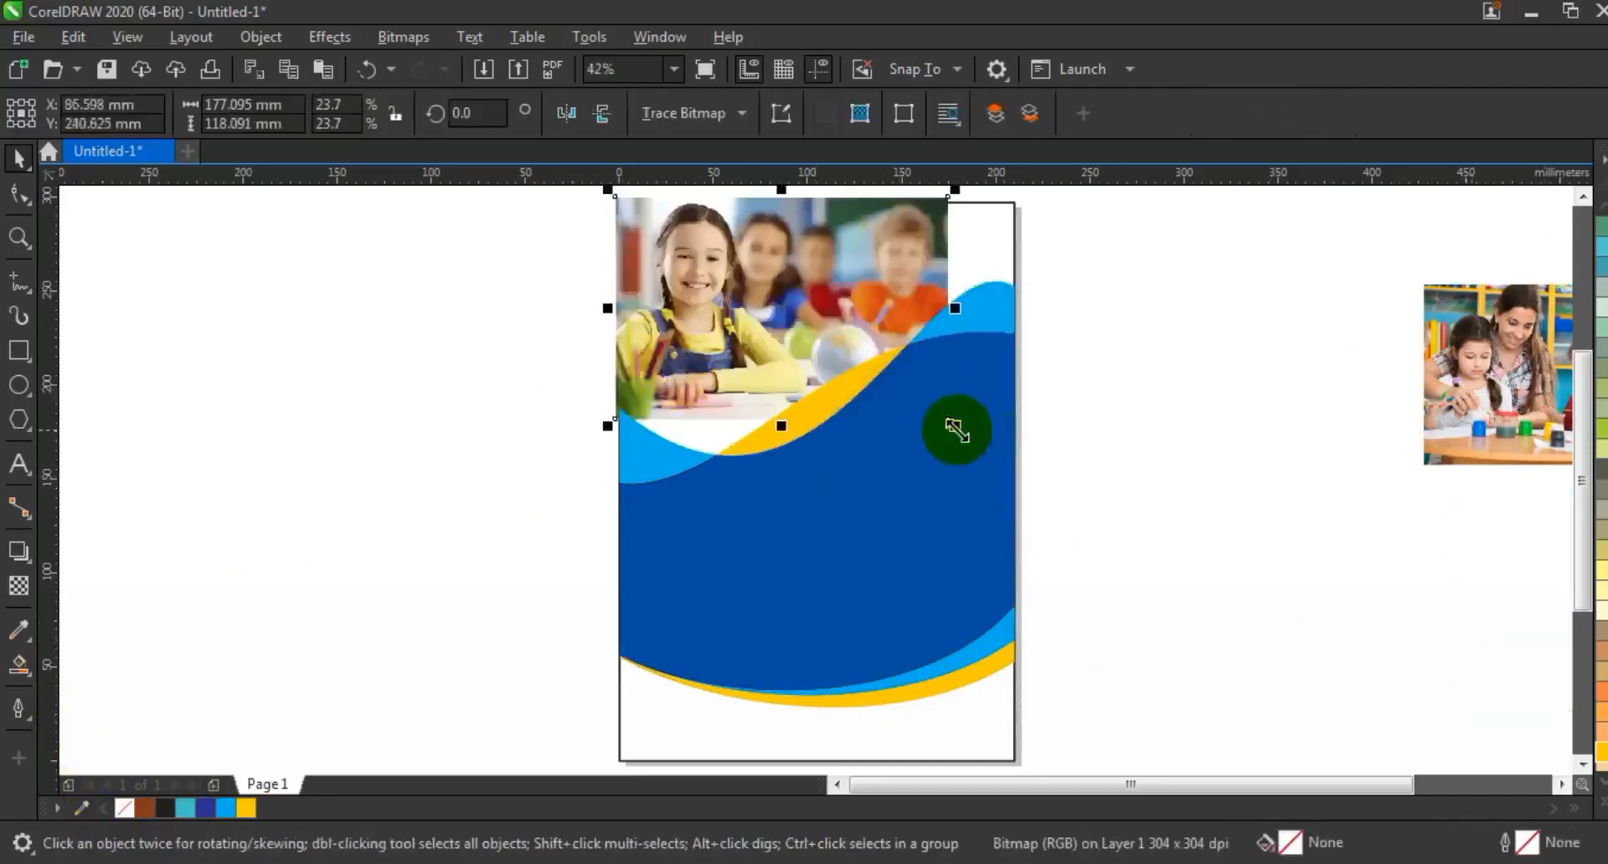
pyautogui.moveTo(955, 427); pyautogui.dragTo(1024, 471)
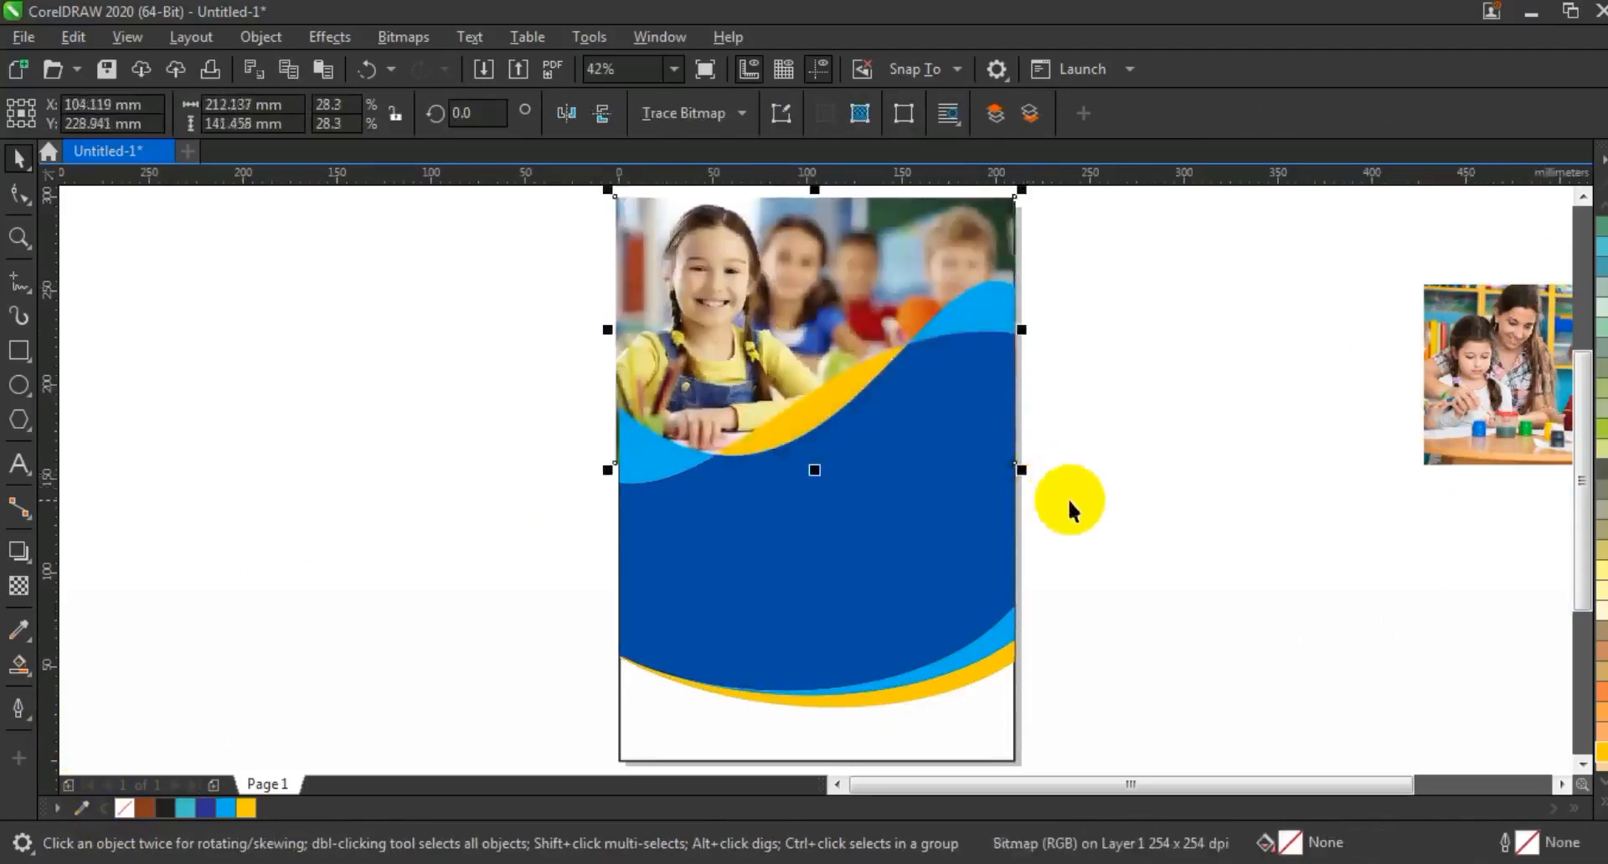
# Step: Try an orange fill on the golden yellow crescent and the outermost lower strip
pyautogui.click(1007, 660)
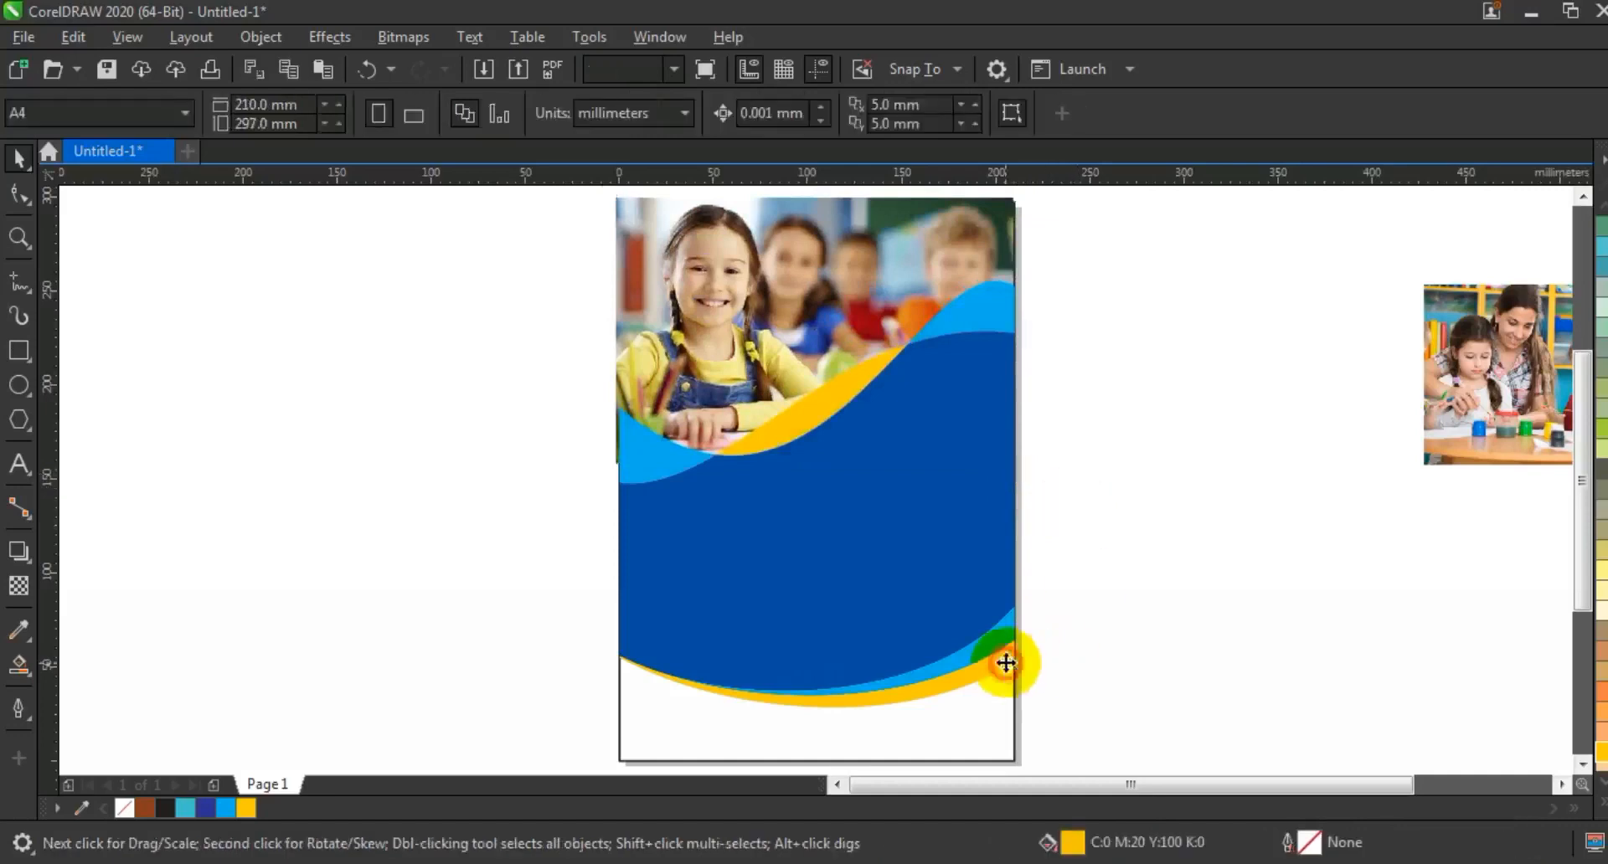
pyautogui.keyDown('shift'); pyautogui.click(830, 397); pyautogui.keyUp('shift')
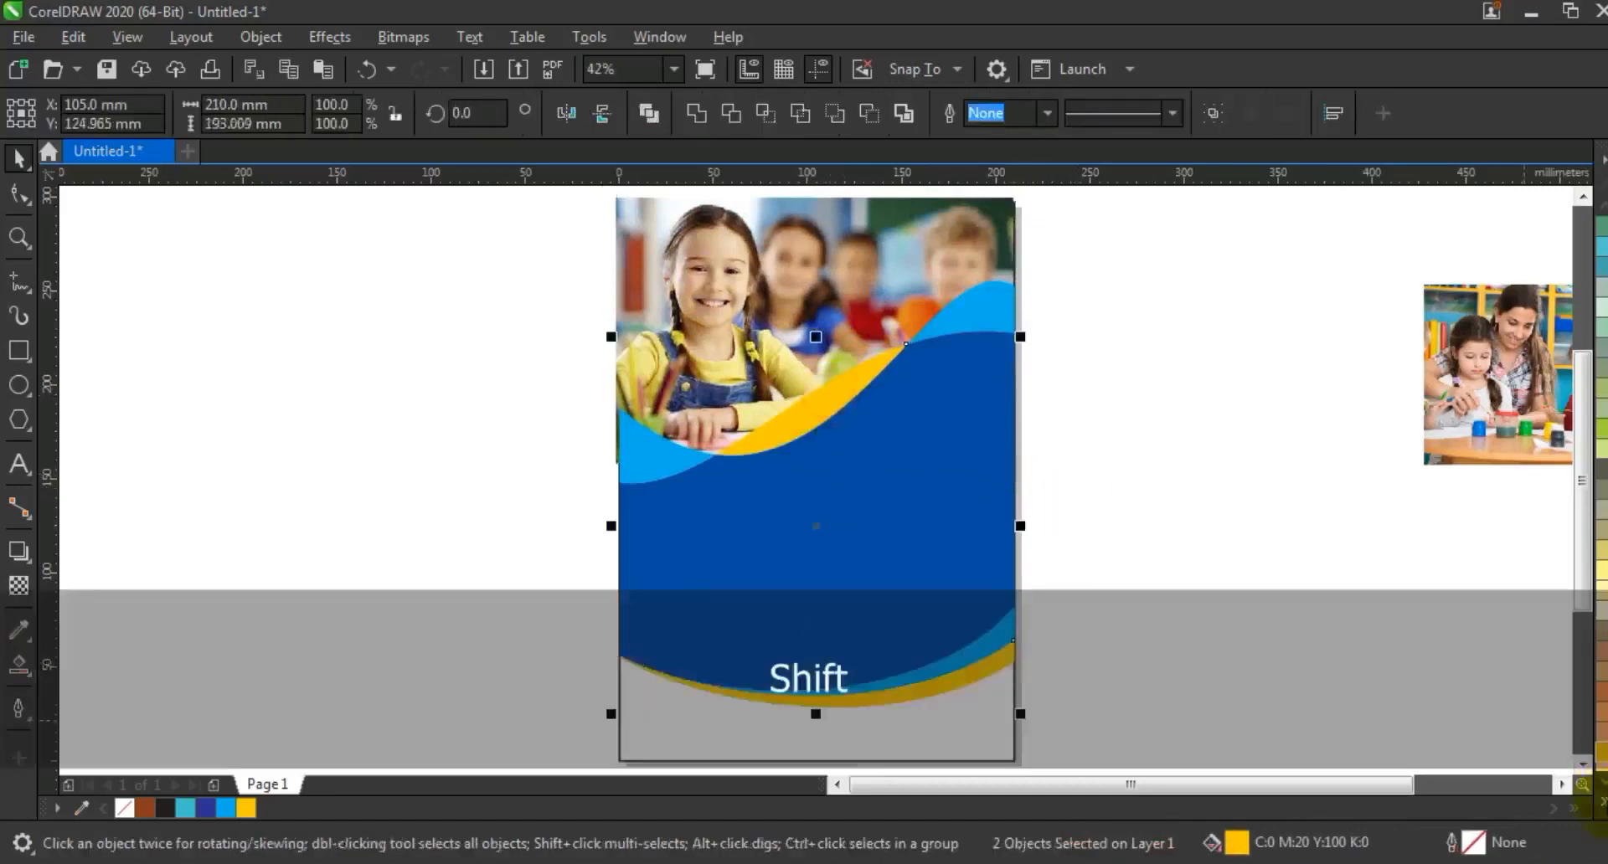
pyautogui.click(1515, 567)
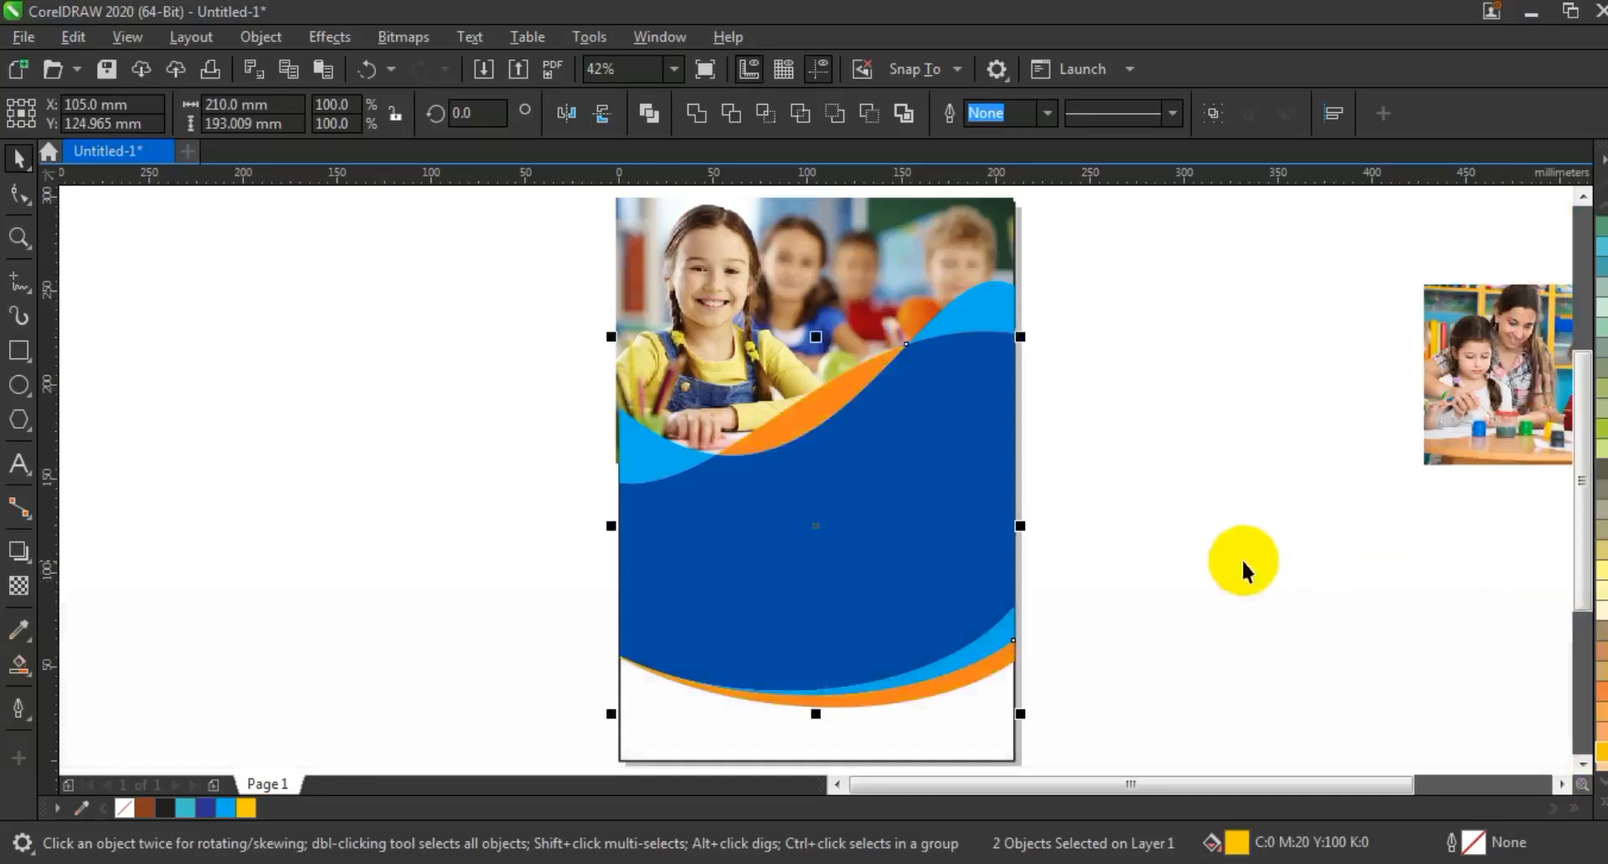
pyautogui.click(1238, 559)
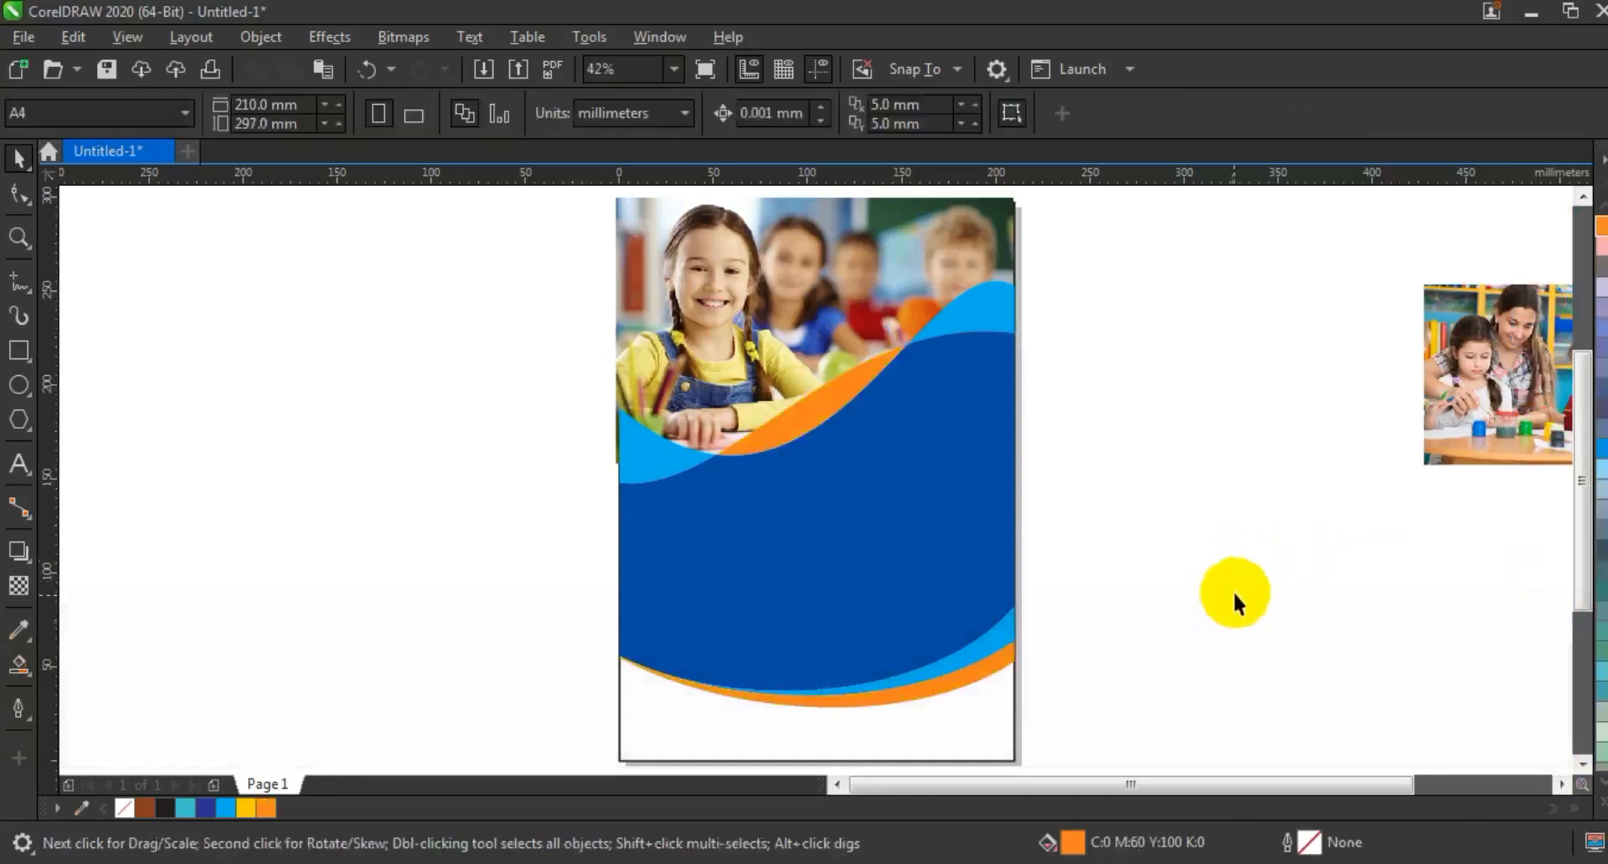
pyautogui.hotkey('ctrl', 'z')
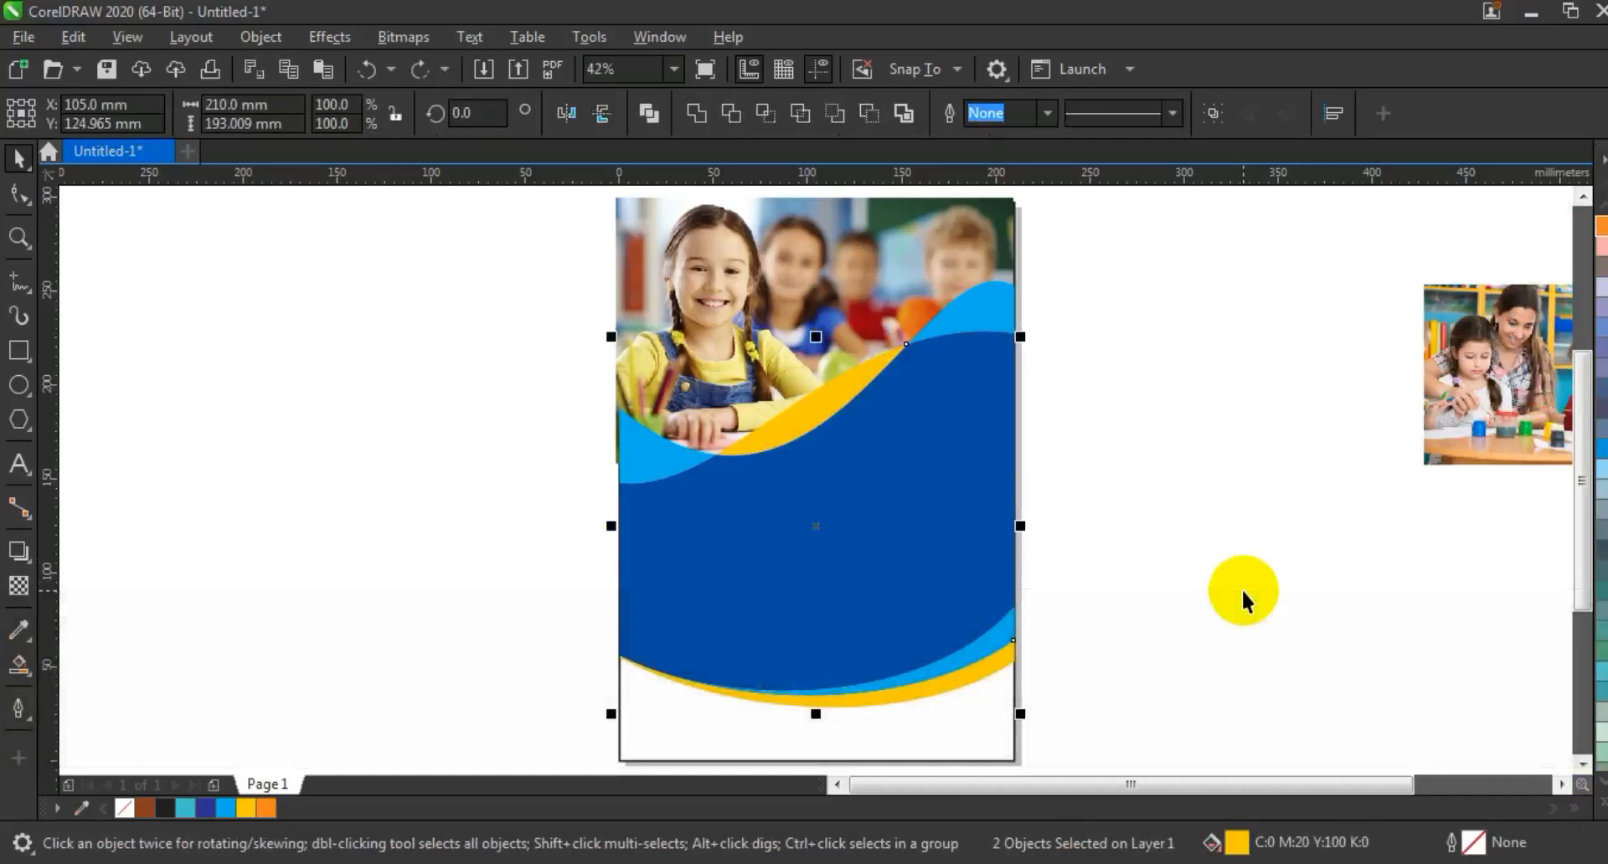
pyautogui.click(1239, 588)
# Step: PowerClip the classroom photo and all six wave shapes inside the A4 page rectangle
pyautogui.press('F3')
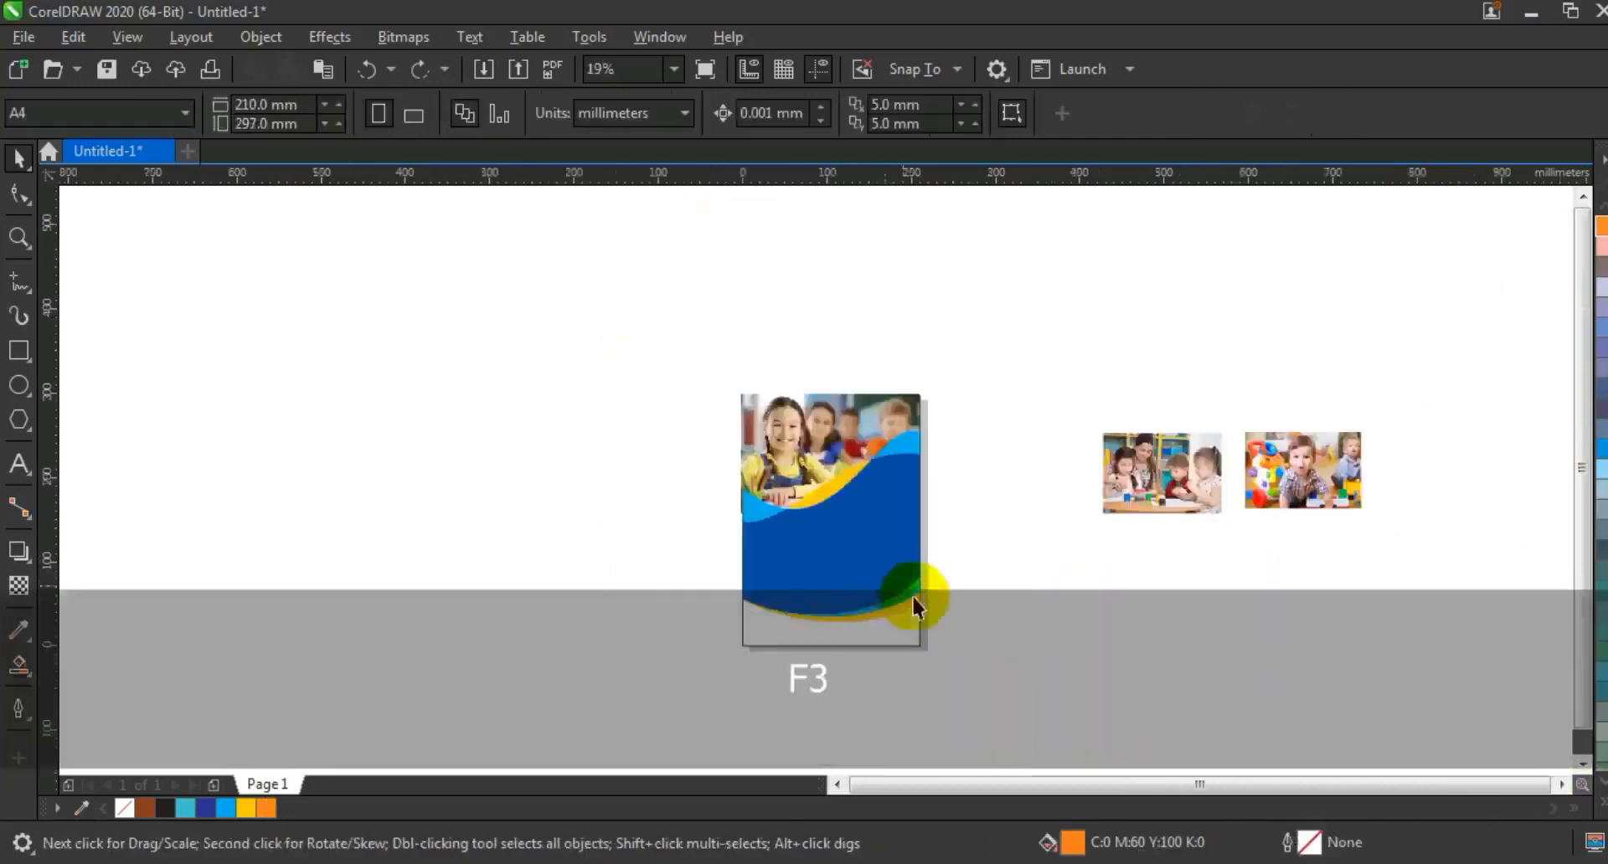
pyautogui.moveTo(942, 627)
pyautogui.mouseDown()
pyautogui.moveTo(678, 388)
pyautogui.moveTo(660, 340)
pyautogui.moveTo(970, 626)
pyautogui.mouseUp()
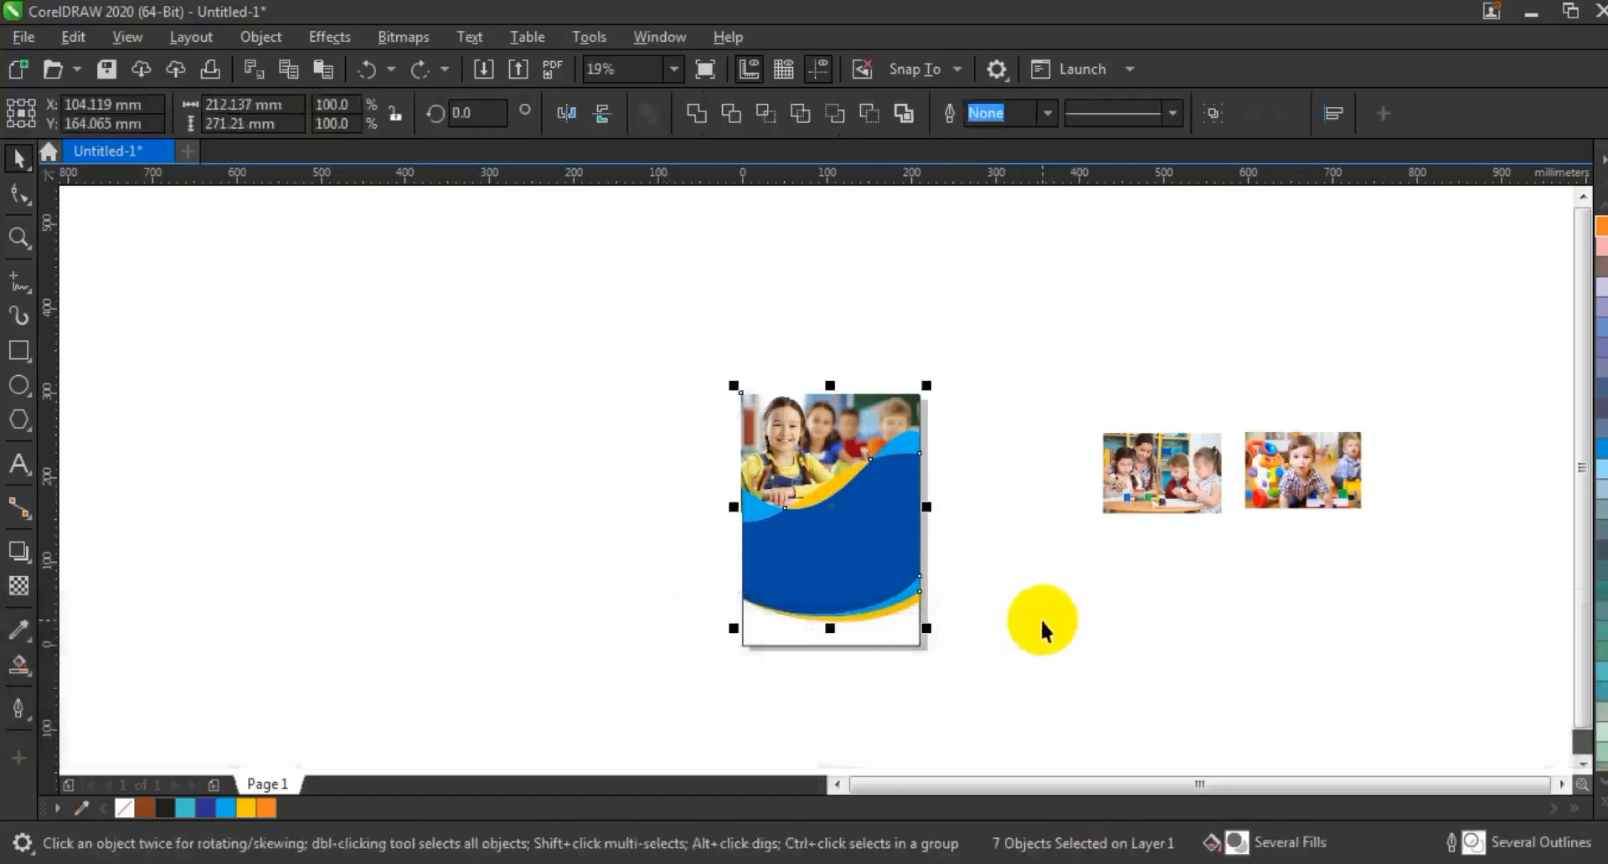
pyautogui.rightClick(887, 496)
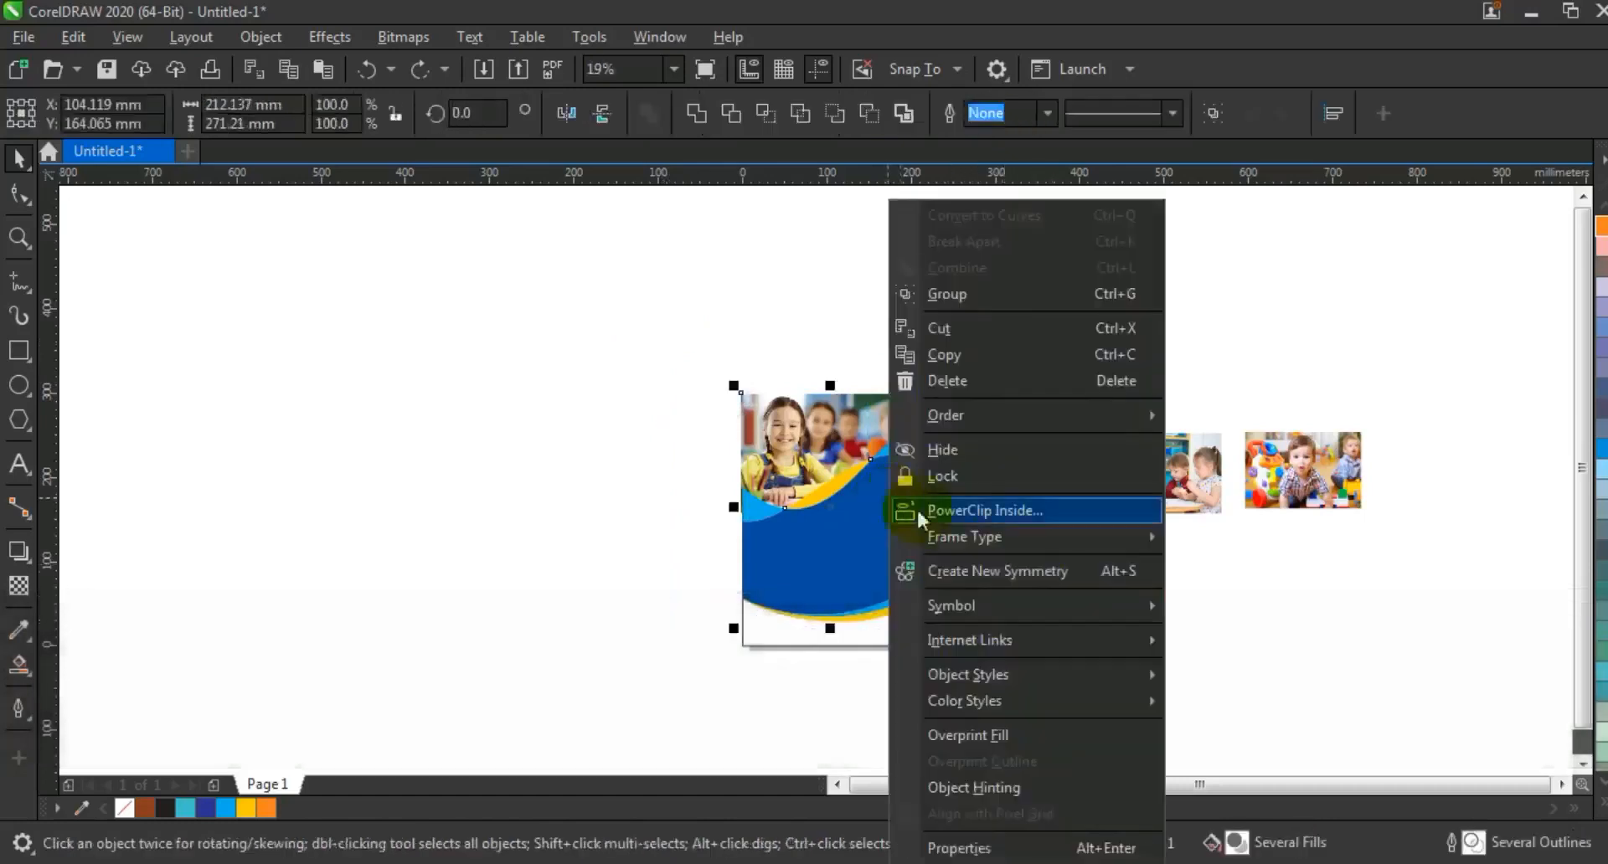
pyautogui.click(962, 515)
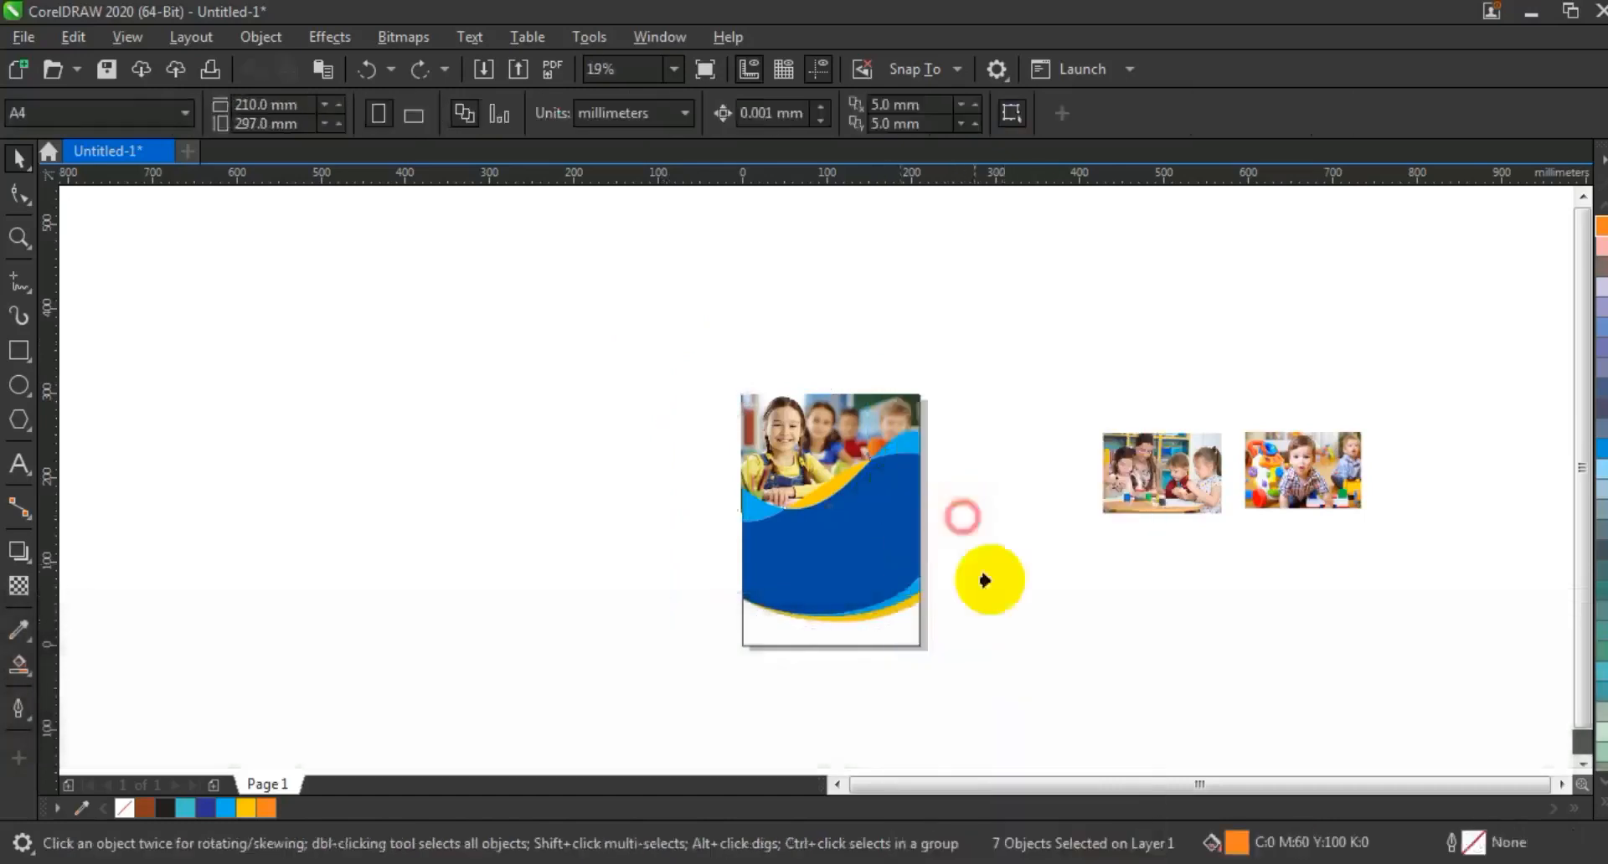
pyautogui.click(827, 644)
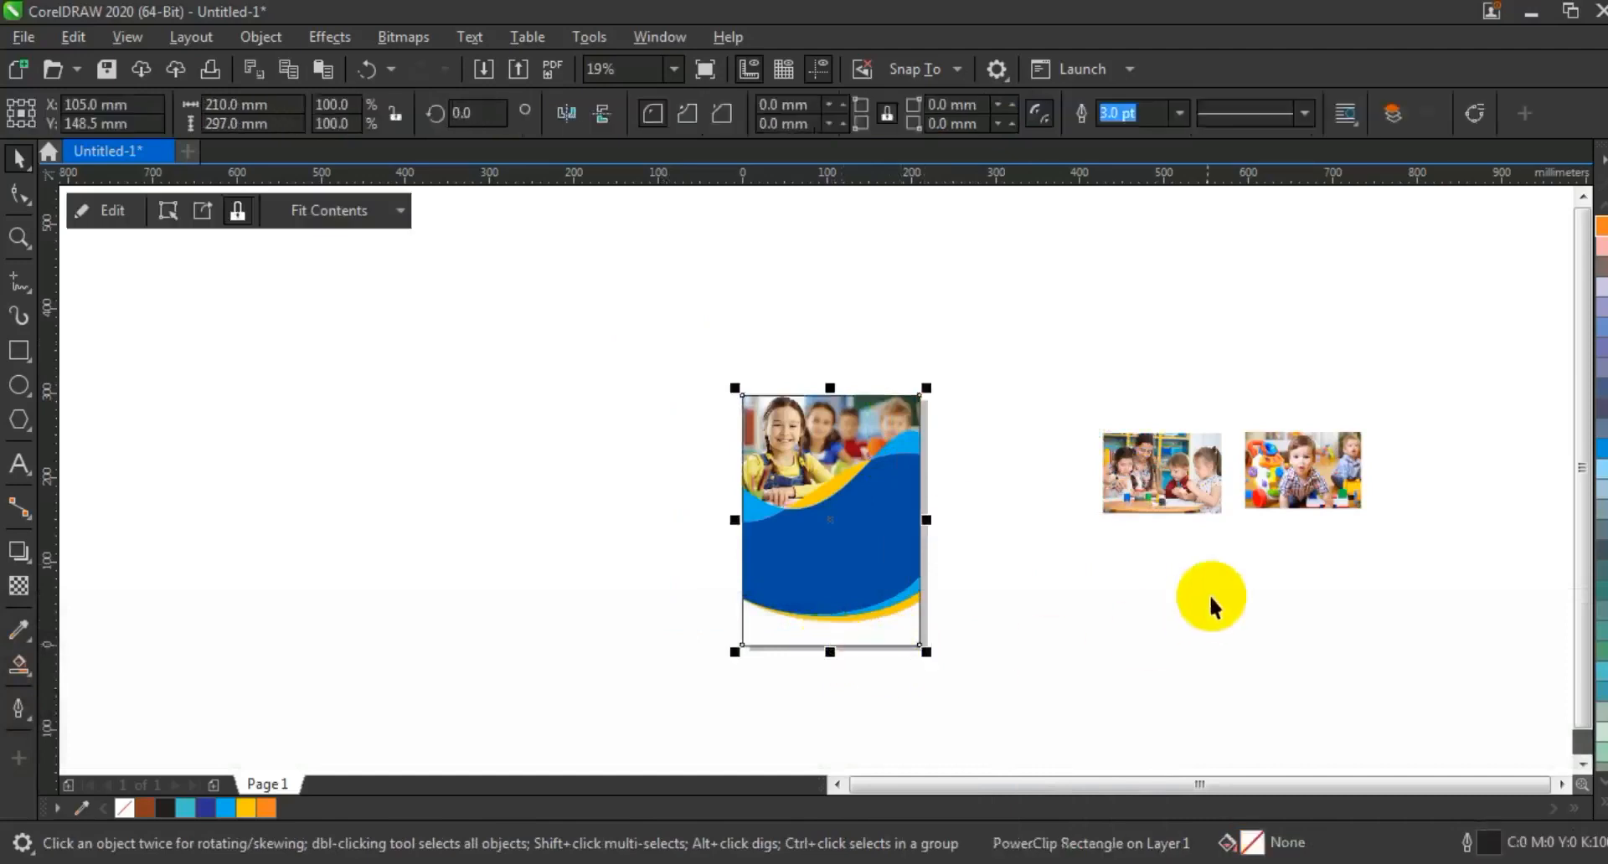
pyautogui.hotkey('shift', 'F2')
pyautogui.press('Escape')
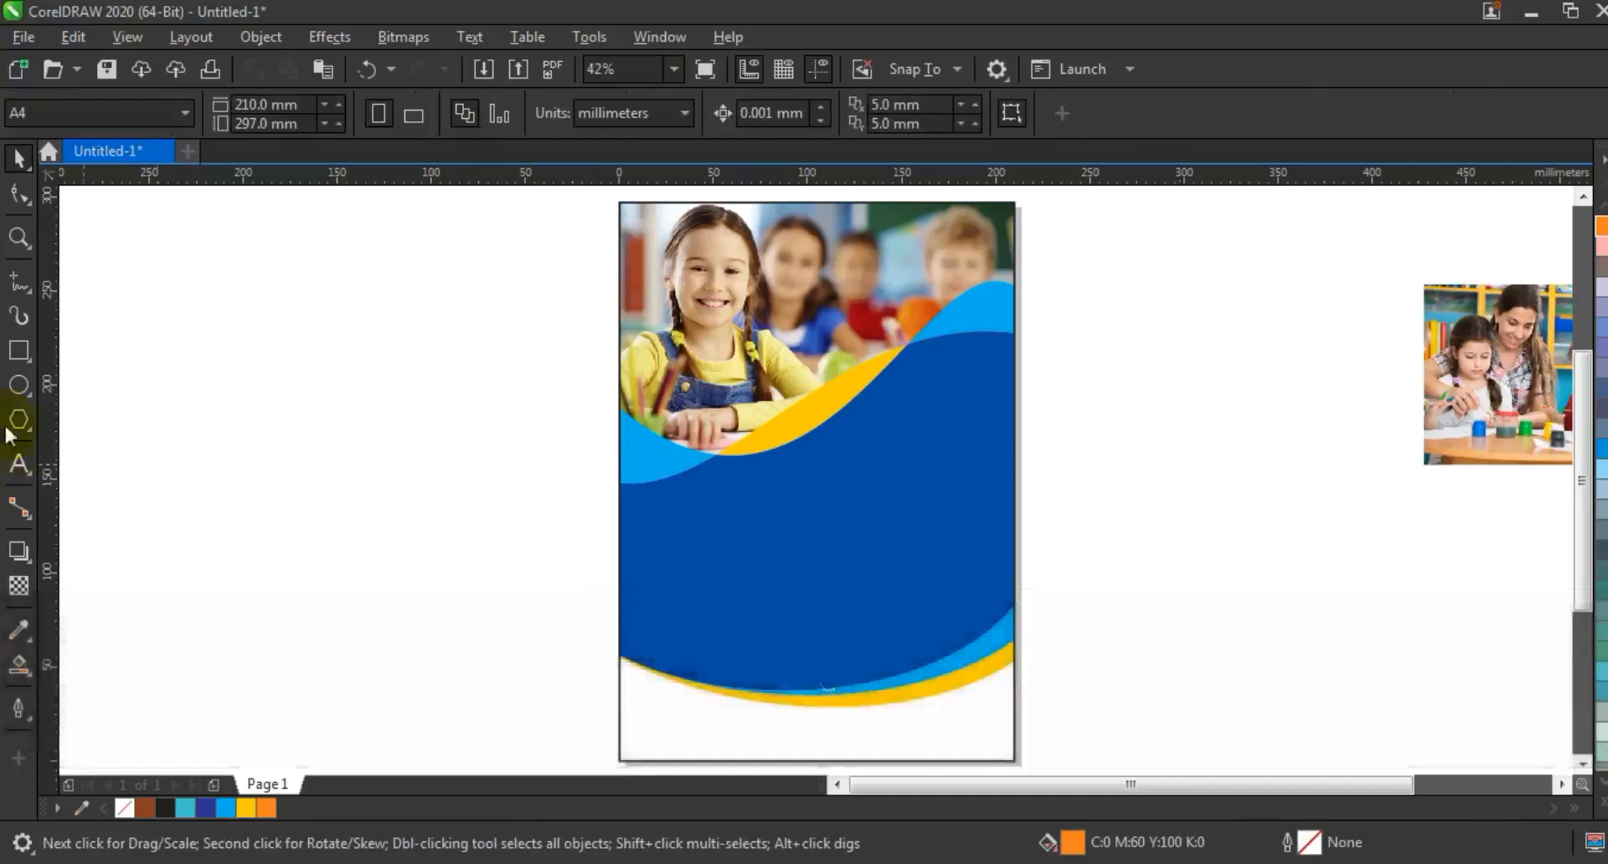
# Step: Draw an orange circle about 73 mm across beside the page and add a concentric golden yellow copy about 62 mm across
pyautogui.click(12, 389)
pyautogui.moveTo(272, 371); pyautogui.dragTo(336, 513)
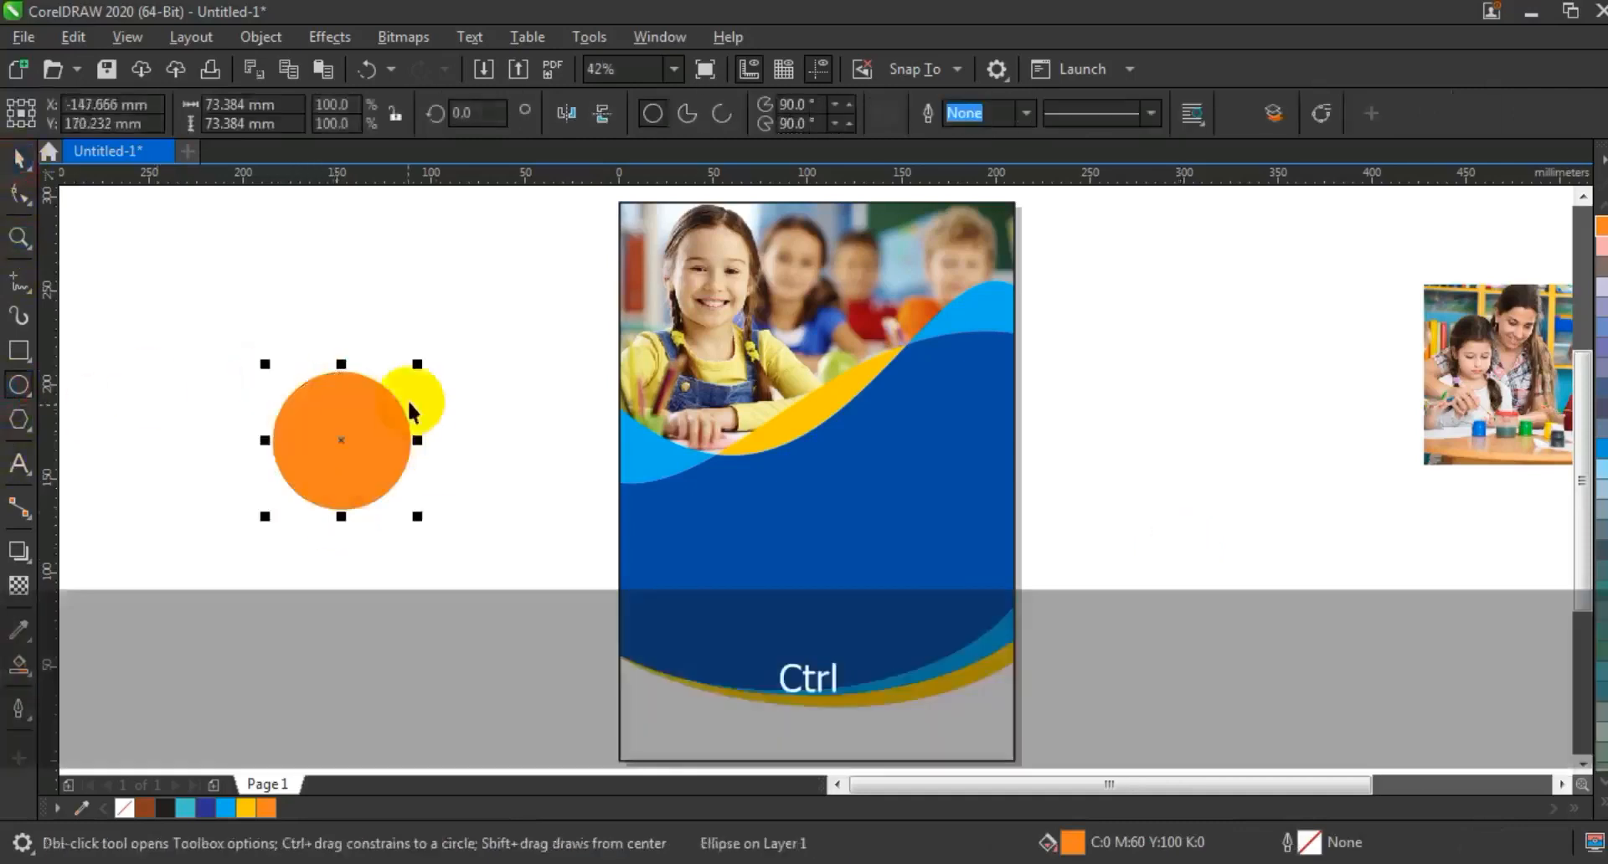
pyautogui.press('space')
pyautogui.press('KP_Add')
pyautogui.moveTo(423, 359); pyautogui.dragTo(413, 364)
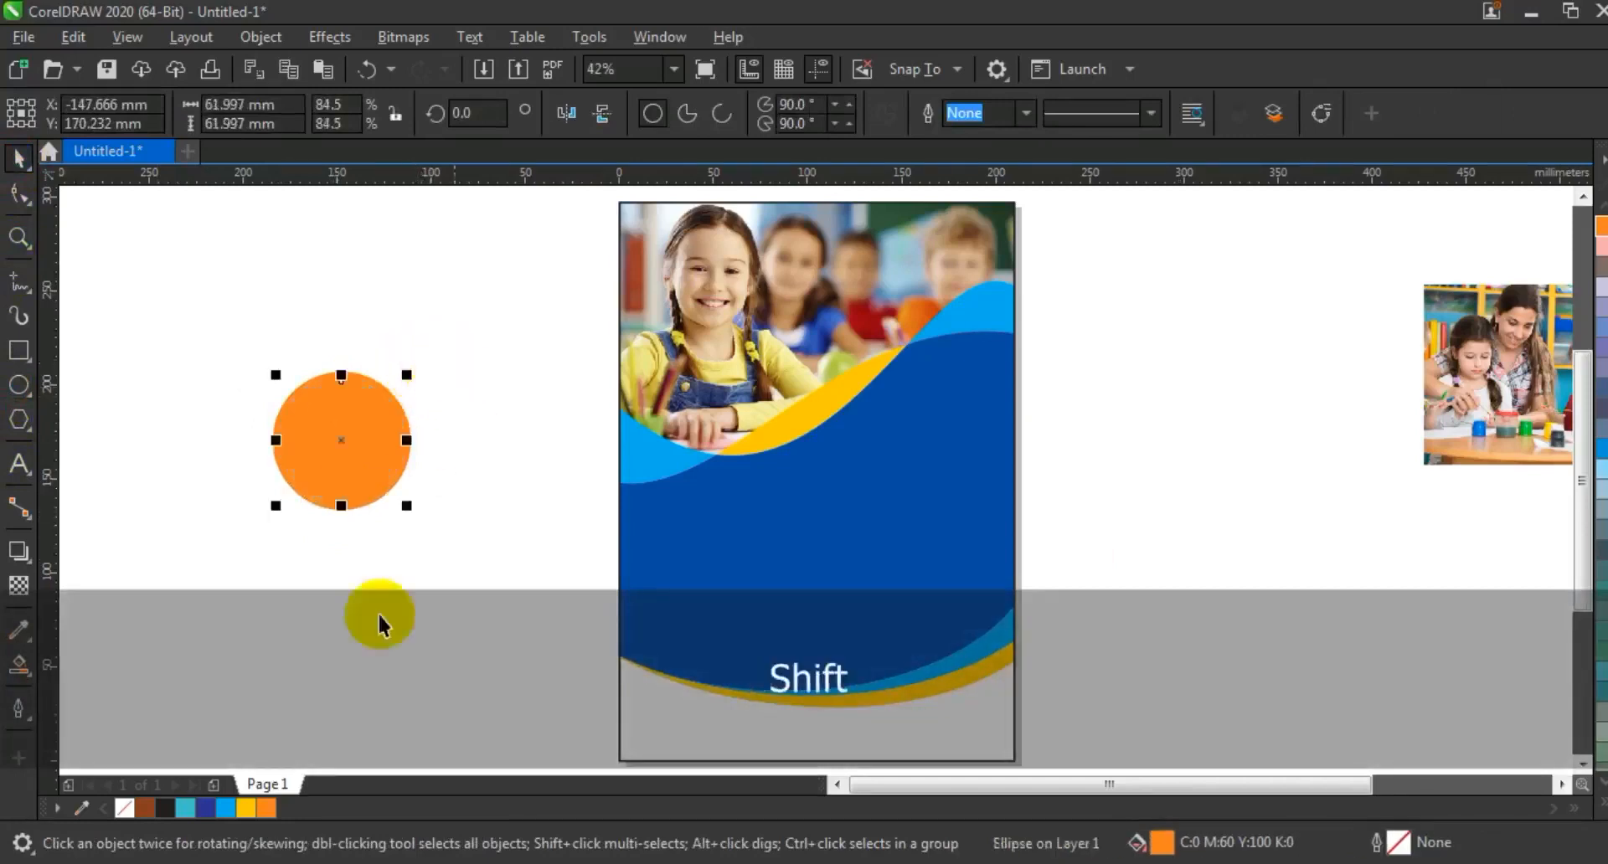
pyautogui.click(246, 810)
# Step: Fill the outer circle with white and enlarge the inner yellow circle to about 65 mm across
pyautogui.click(389, 389)
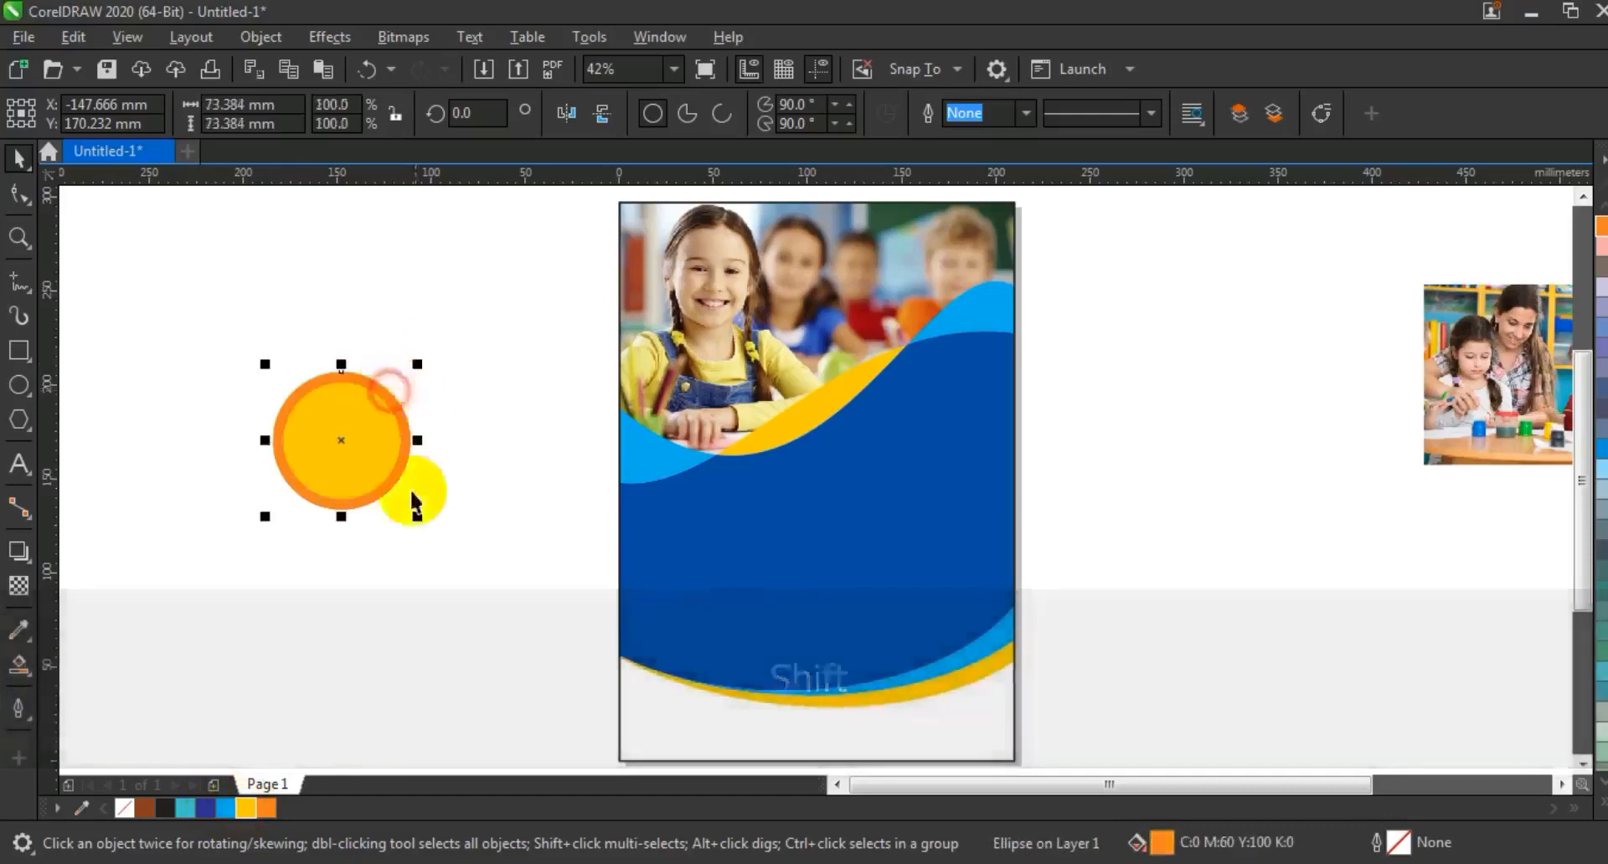
pyautogui.click(1599, 805)
pyautogui.click(1520, 431)
pyautogui.moveTo(417, 362); pyautogui.dragTo(415, 365)
# Step: Move both circles to the page's lower-left corner and add a slightly larger copy of the pair overlapping them on the right
pyautogui.moveTo(438, 344); pyautogui.dragTo(194, 534)
pyautogui.moveTo(331, 446); pyautogui.dragTo(676, 692)
pyautogui.moveTo(758, 616); pyautogui.dragTo(807, 669)
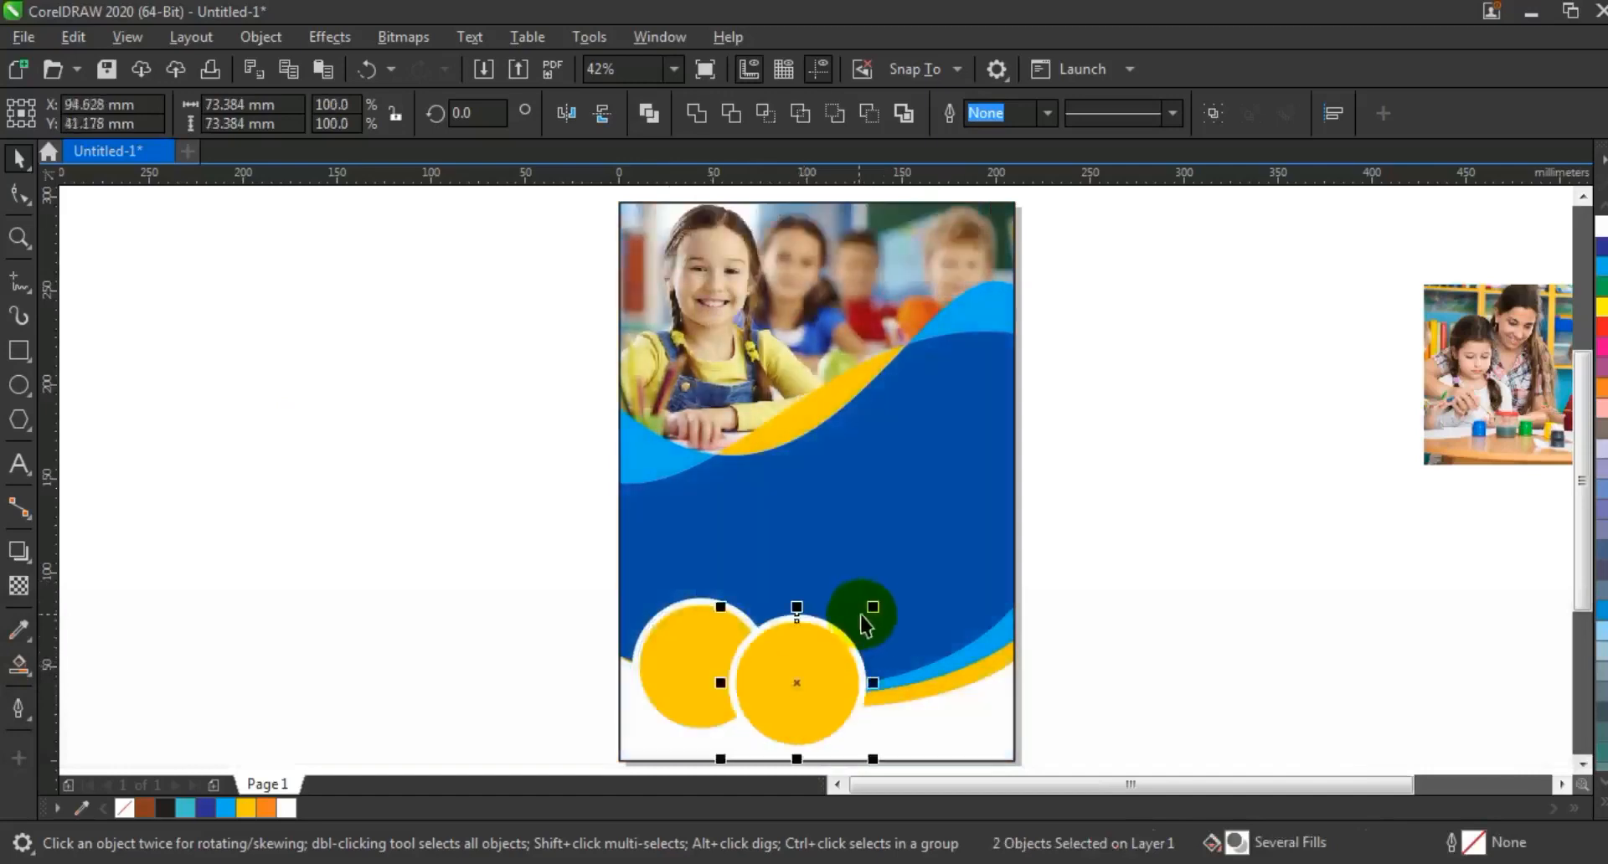
pyautogui.moveTo(868, 608); pyautogui.dragTo(885, 598)
pyautogui.moveTo(830, 646); pyautogui.dragTo(831, 647)
# Step: Scale the photo of the teacher with children to about 101 mm wide and PowerClip it inside the left yellow circle
pyautogui.moveTo(1473, 371); pyautogui.dragTo(1195, 418)
pyautogui.moveTo(1420, 519); pyautogui.dragTo(1342, 469)
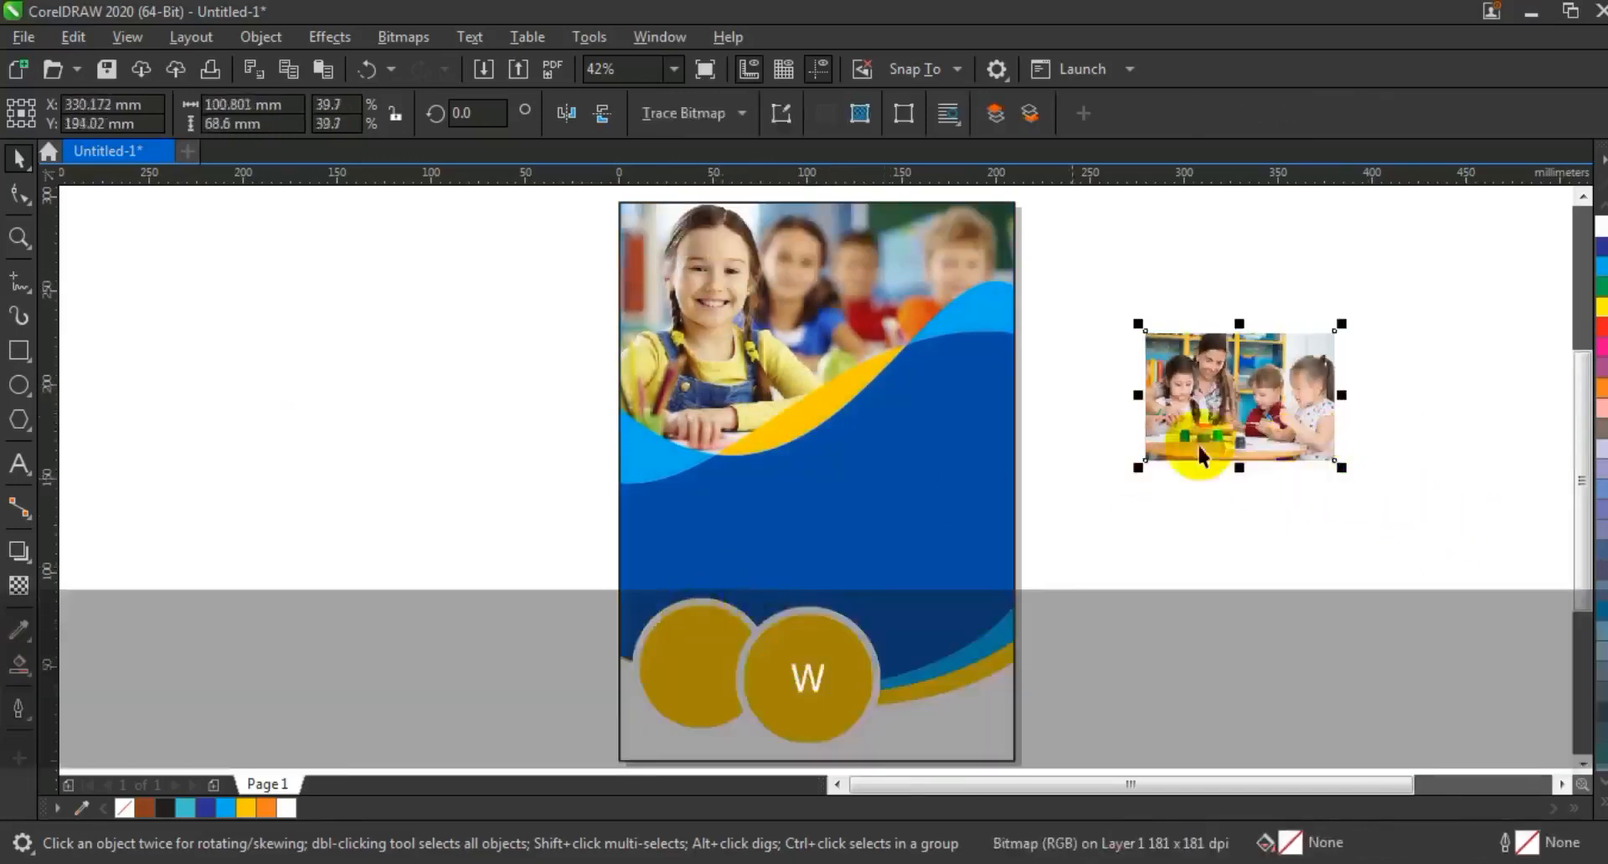
pyautogui.rightClick(1199, 450)
pyautogui.click(1249, 498)
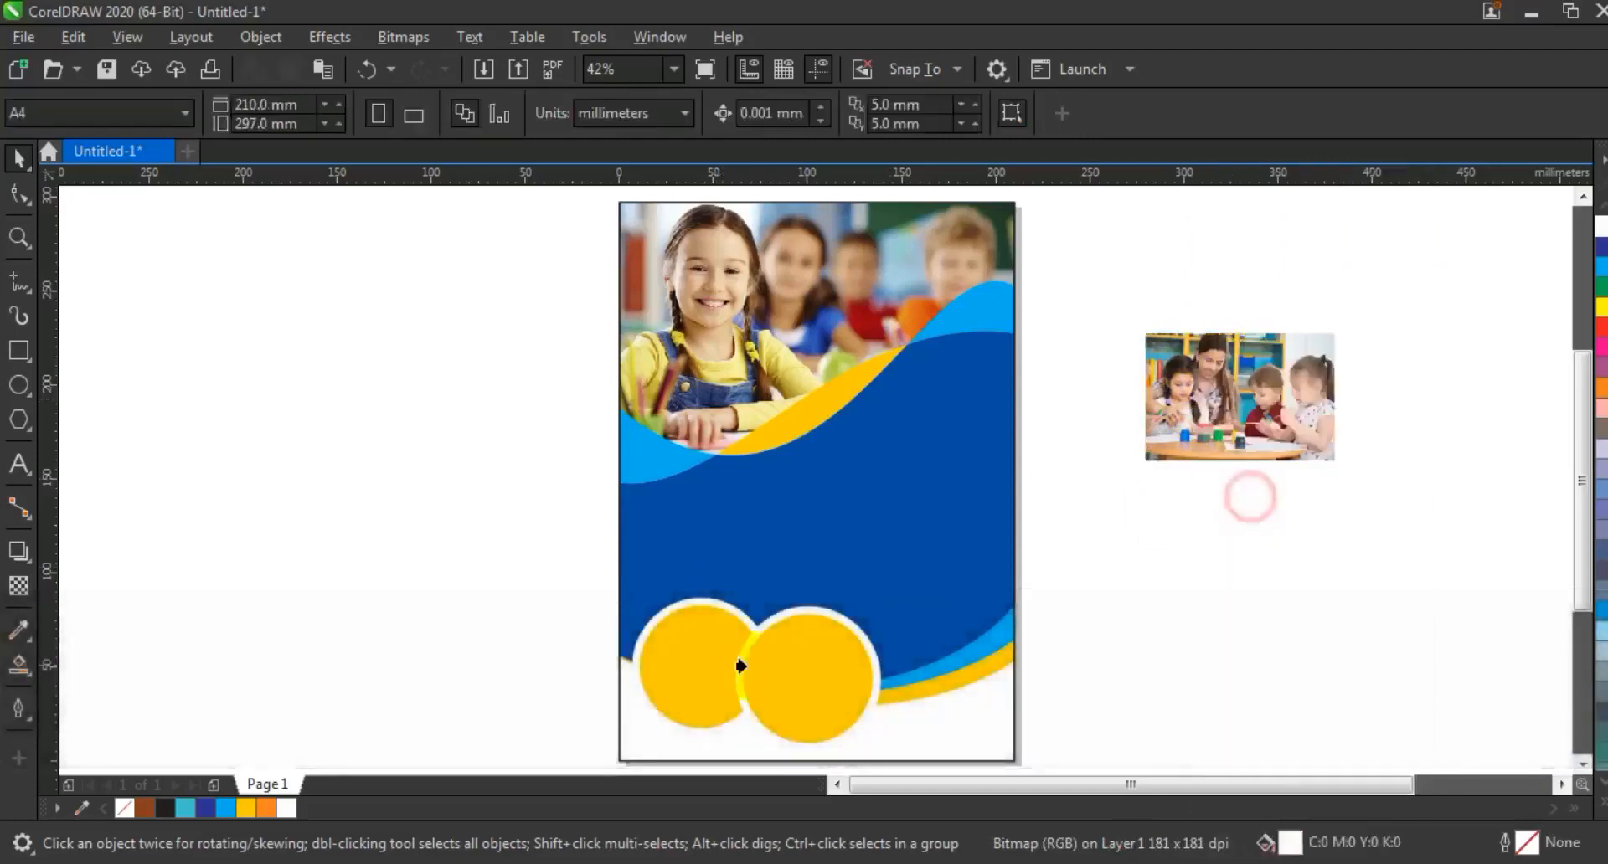
pyautogui.click(705, 651)
# Step: PowerClip the photo of the little boy inside the right yellow circle
pyautogui.press('F3')
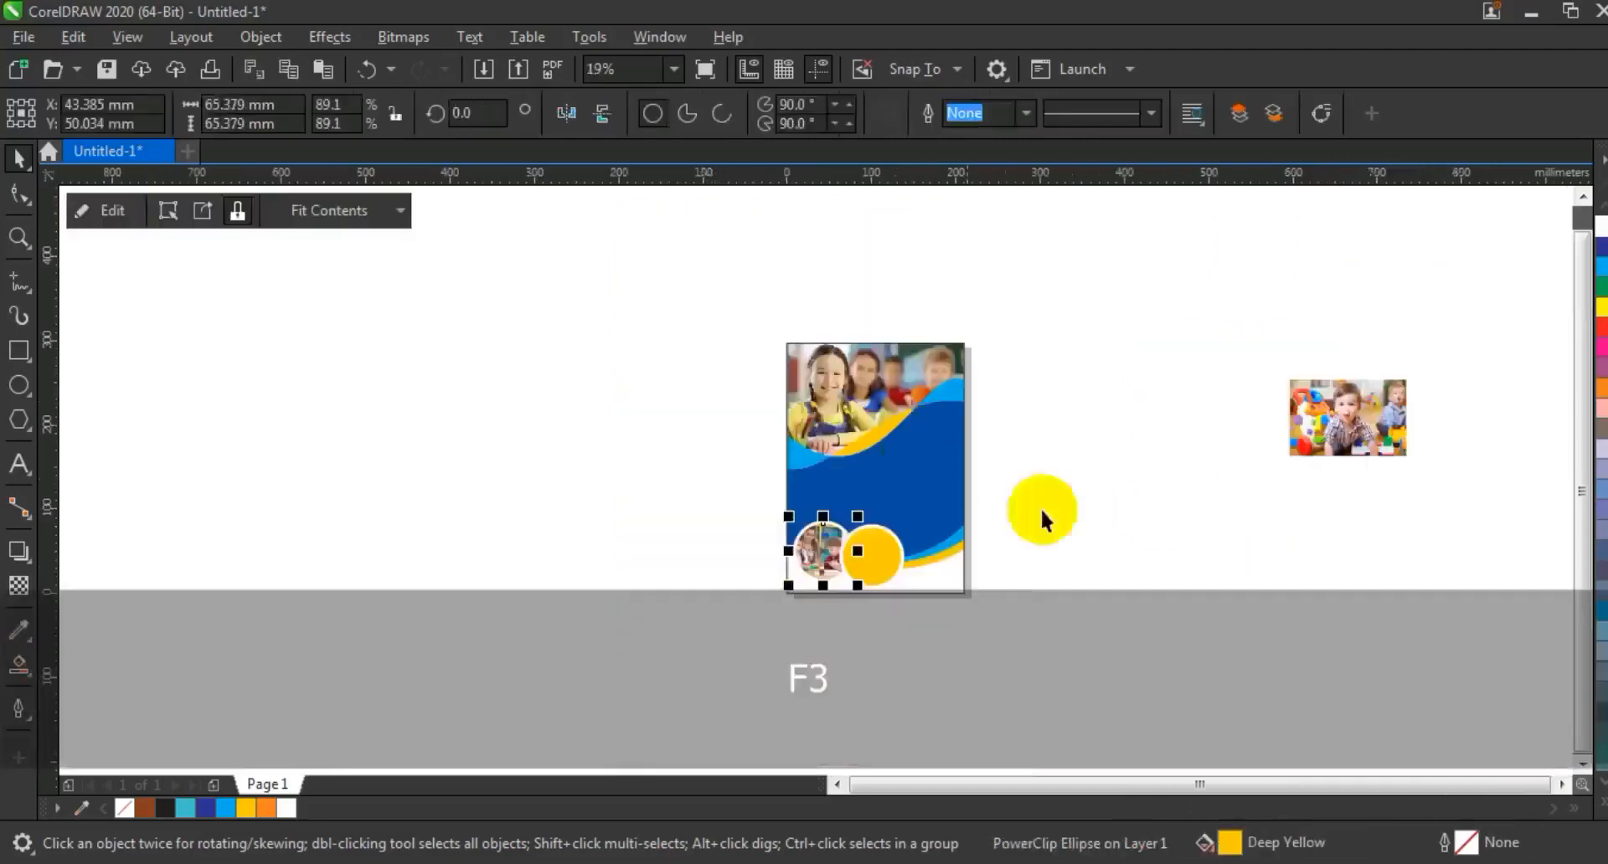
pyautogui.press('Escape')
pyautogui.rightClick(1297, 421)
pyautogui.click(1352, 501)
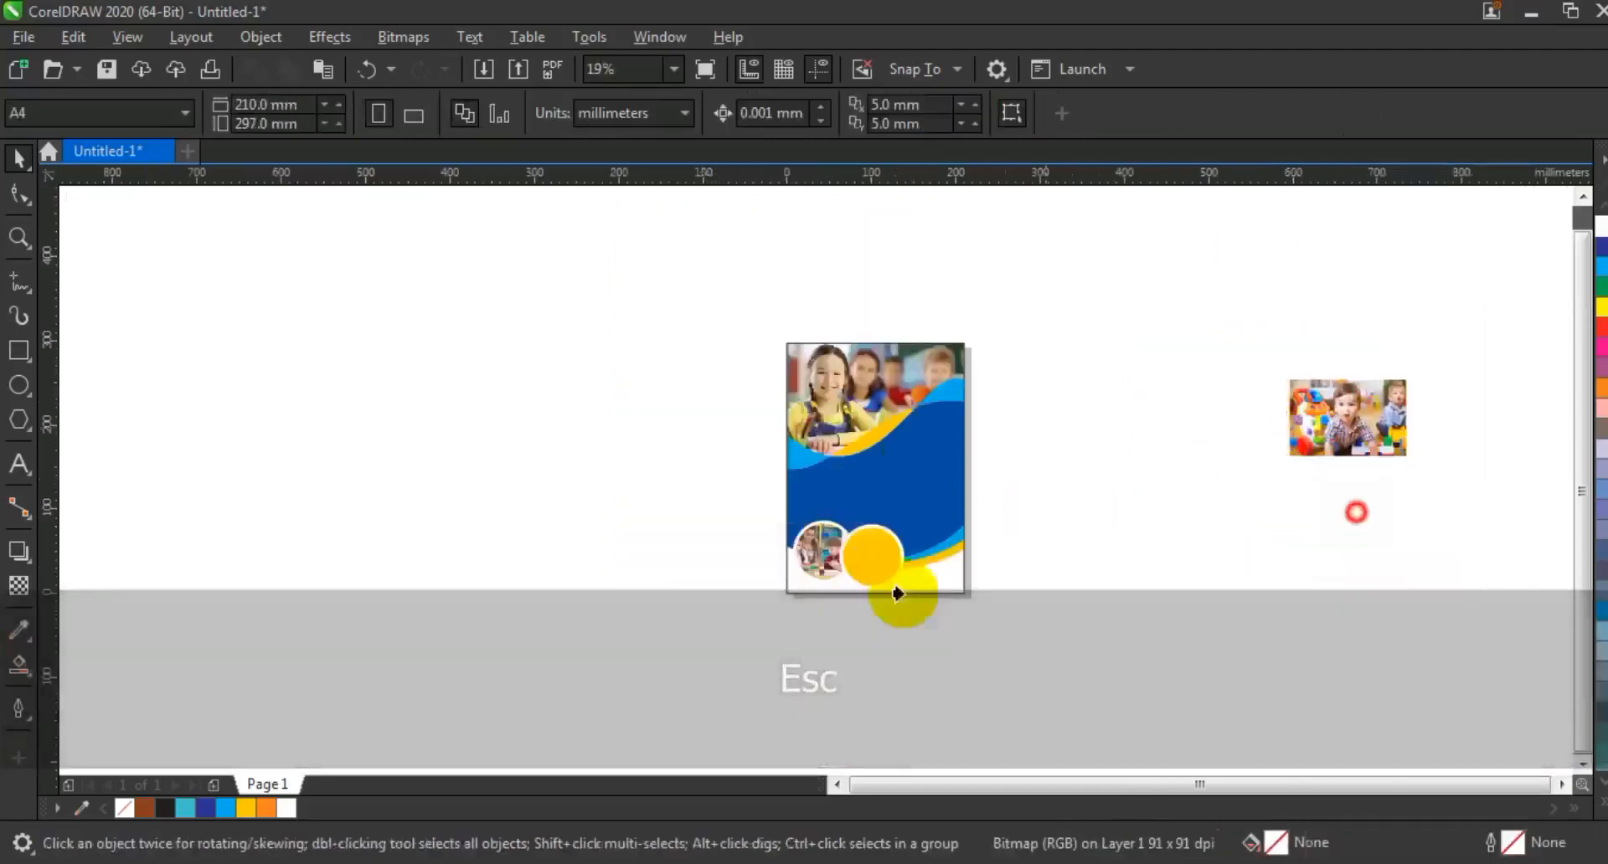
pyautogui.click(867, 559)
pyautogui.moveTo(1009, 603); pyautogui.dragTo(778, 340)
pyautogui.hotkey('shift', 'F2')
pyautogui.press('Escape')
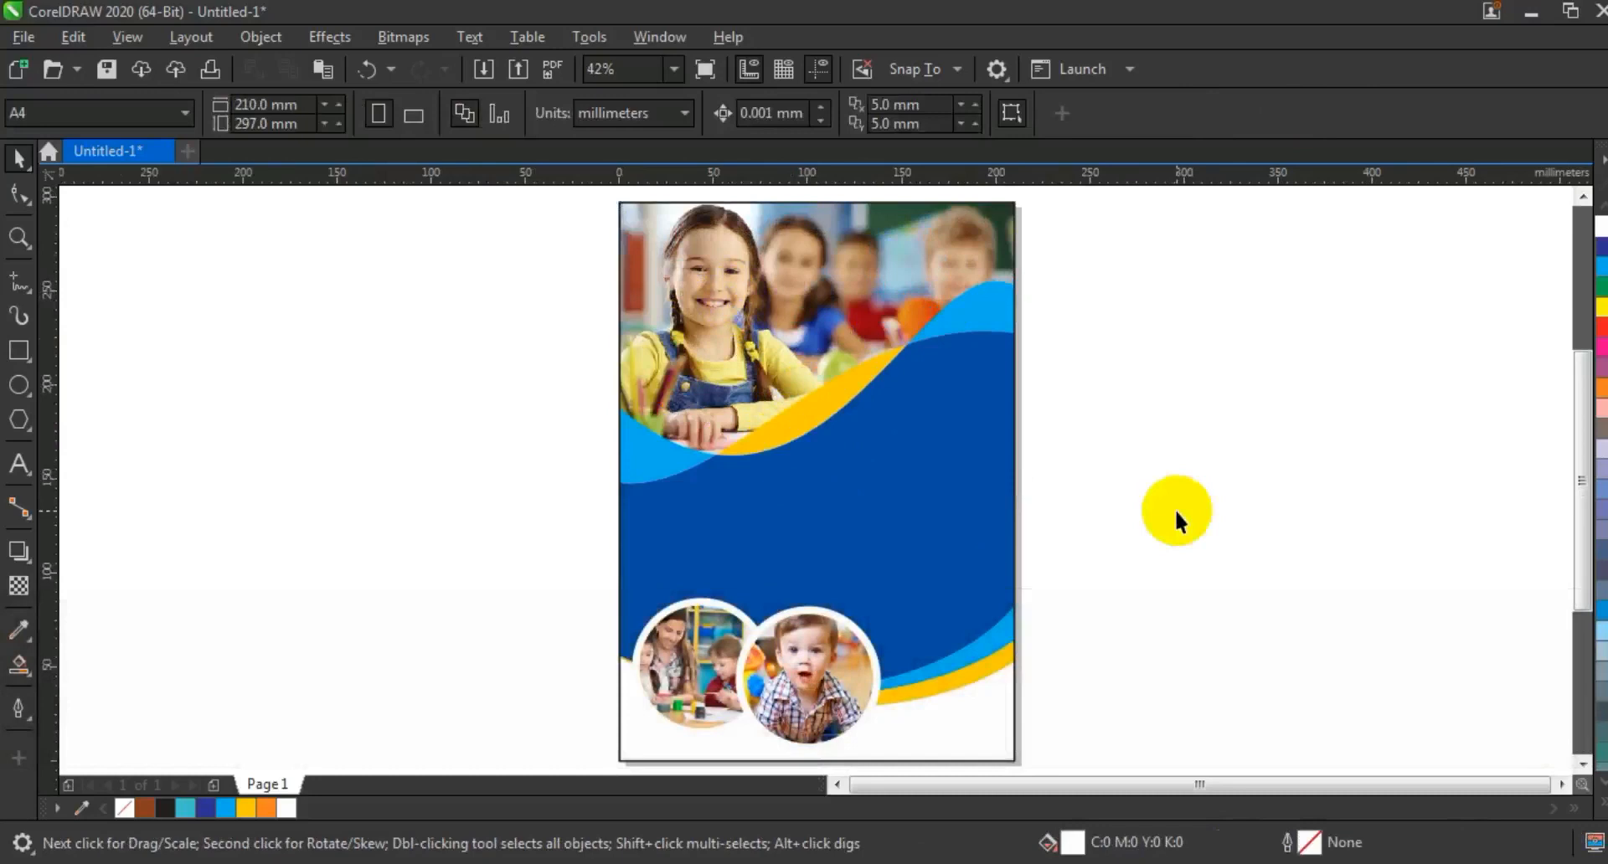
# Step: Add artistic text beside the page reading "2022", "OPEN FOR" and "ASMISSION" on three separate lines
pyautogui.click(34, 479)
pyautogui.click(197, 400)
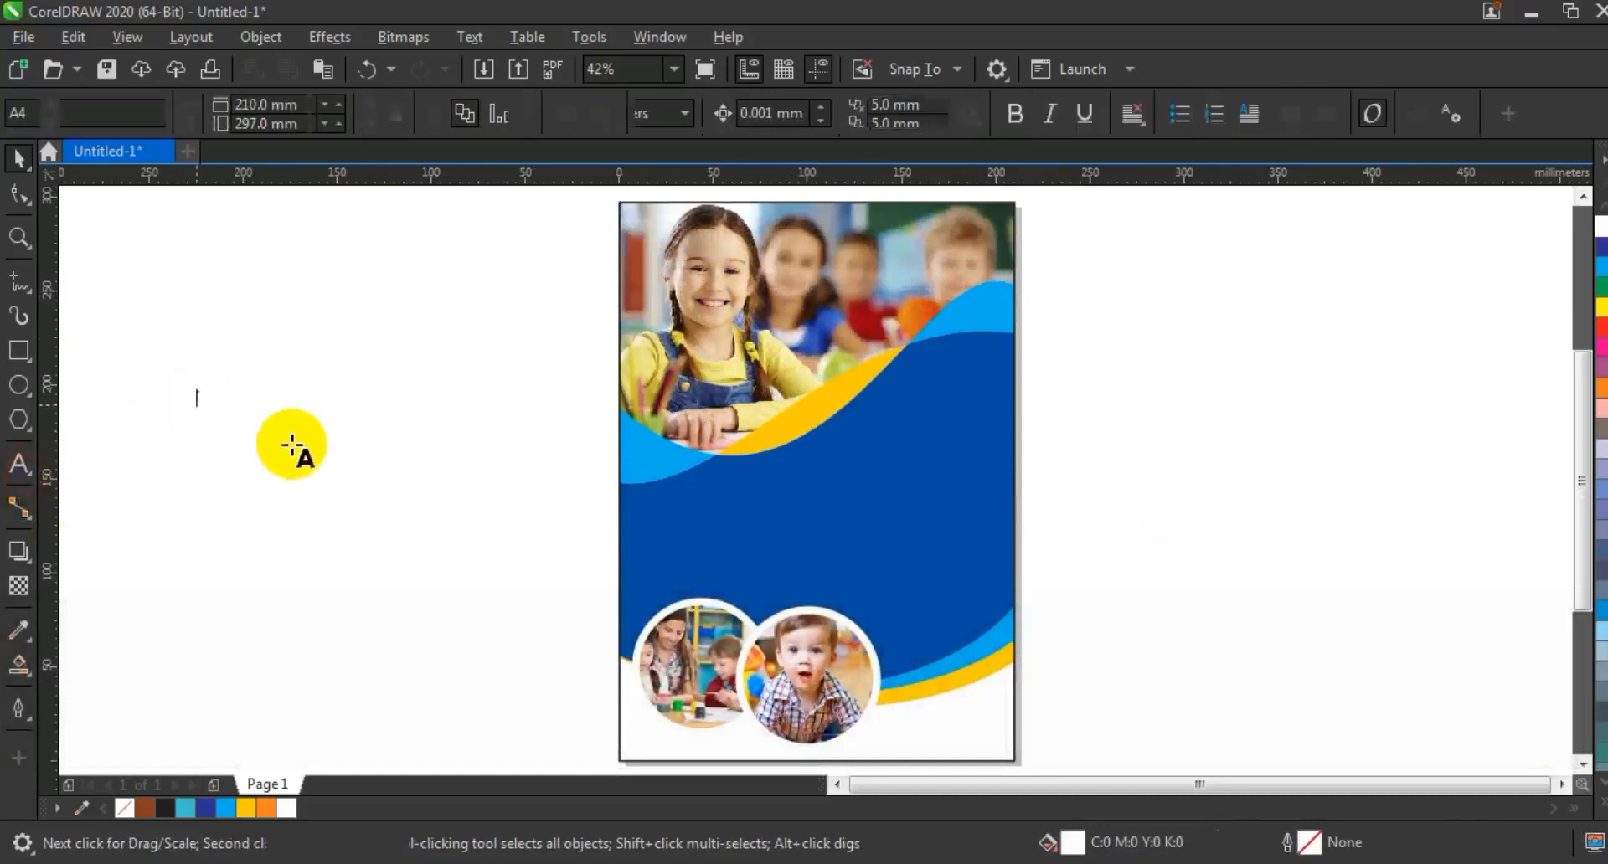
pyautogui.write('2022')
pyautogui.press('Return')
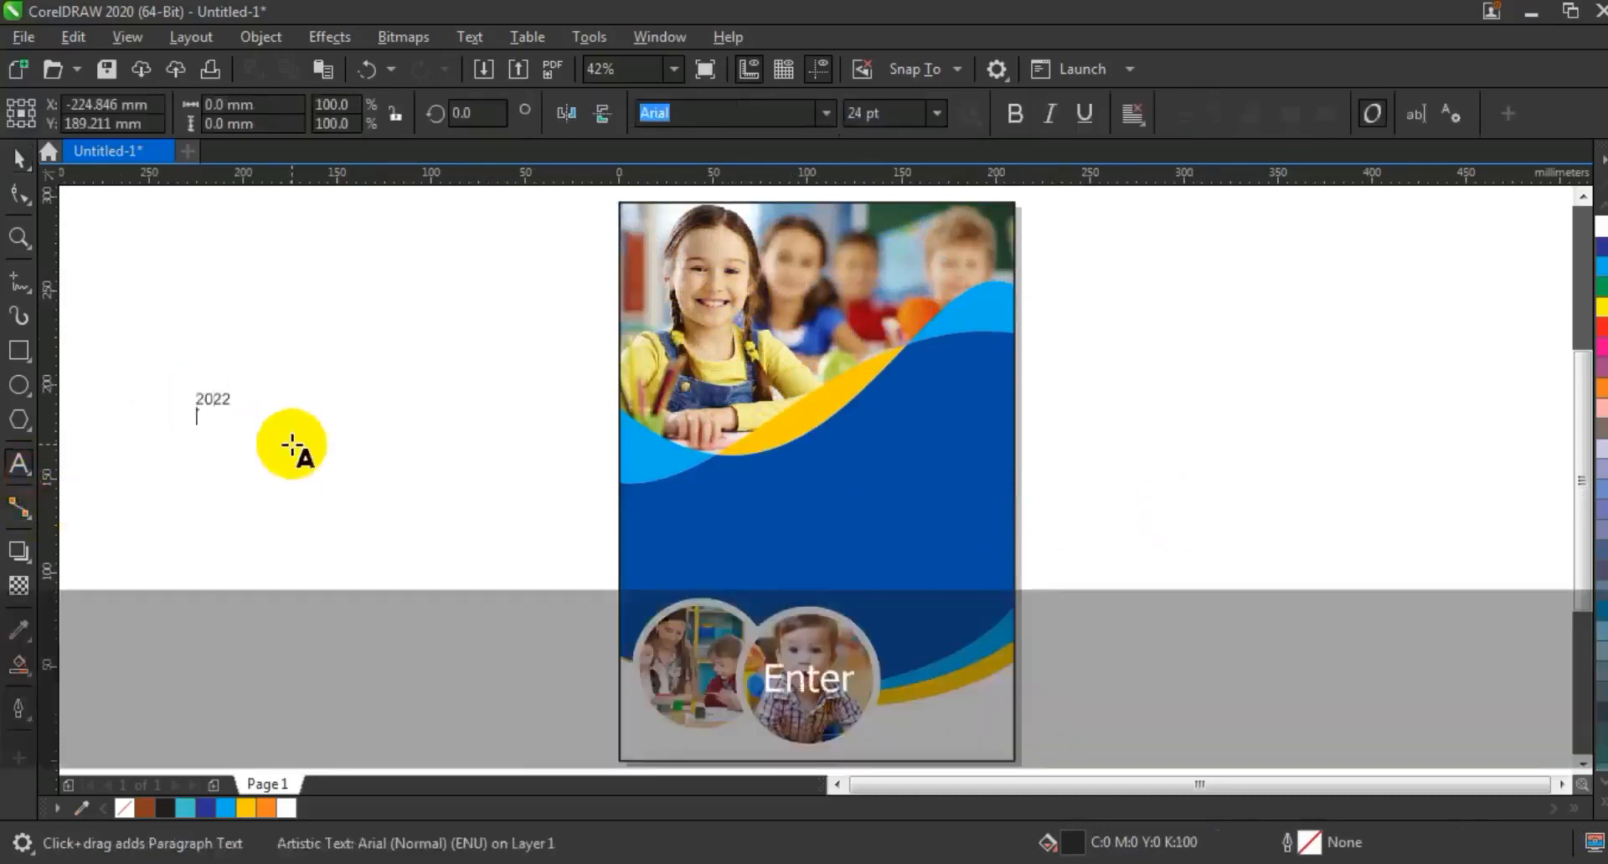
pyautogui.press('capslock')
pyautogui.write('OPEN FOR')
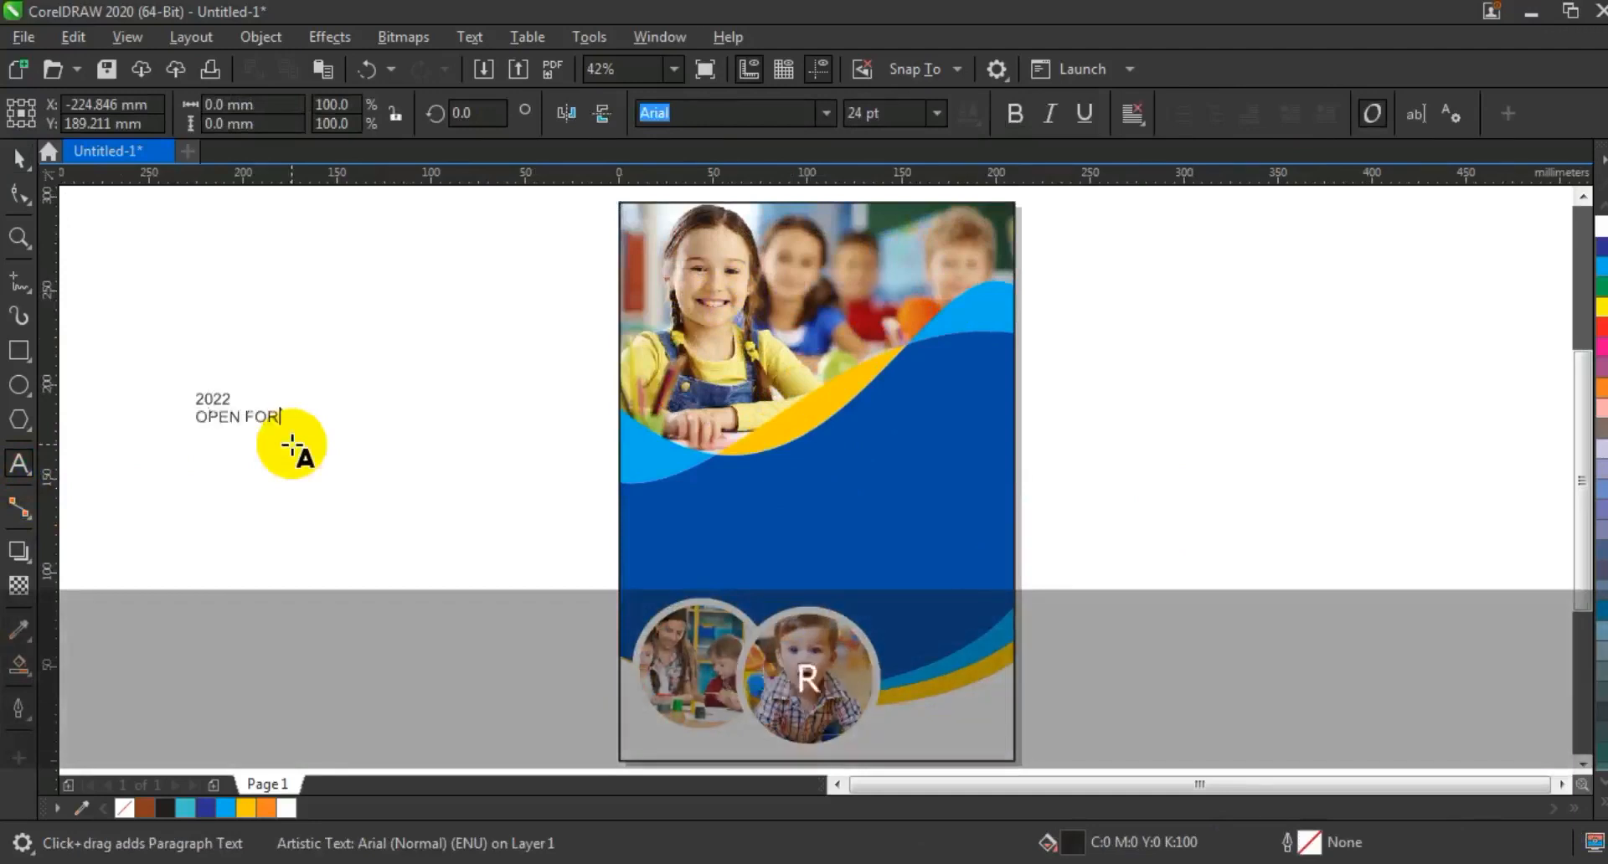
pyautogui.press('Return')
pyautogui.write('ASMISSION')
pyautogui.press('Return')
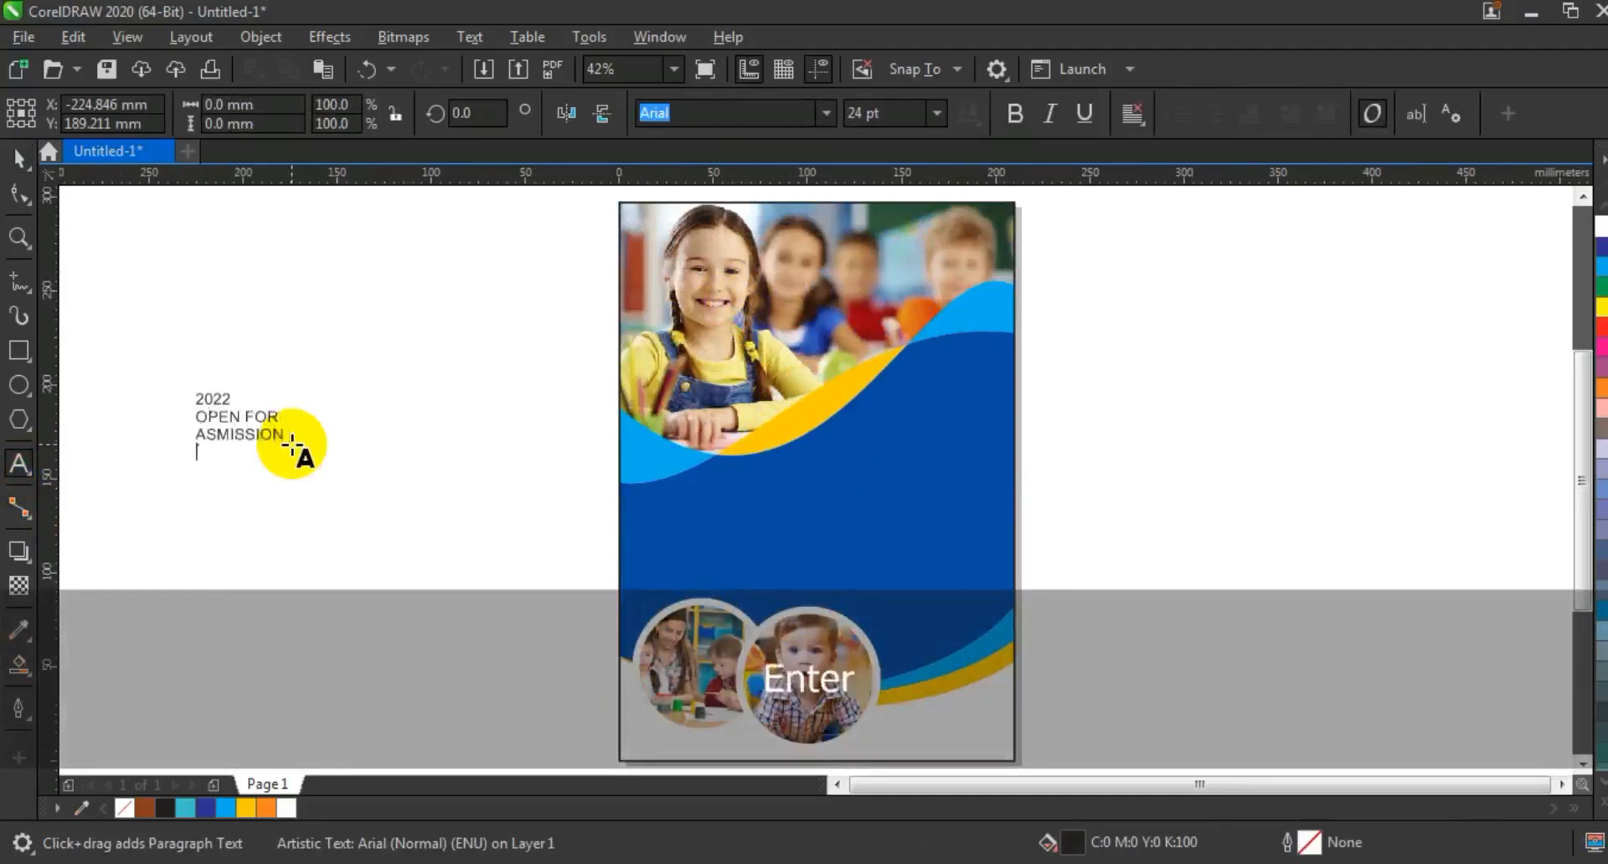
pyautogui.click(18, 157)
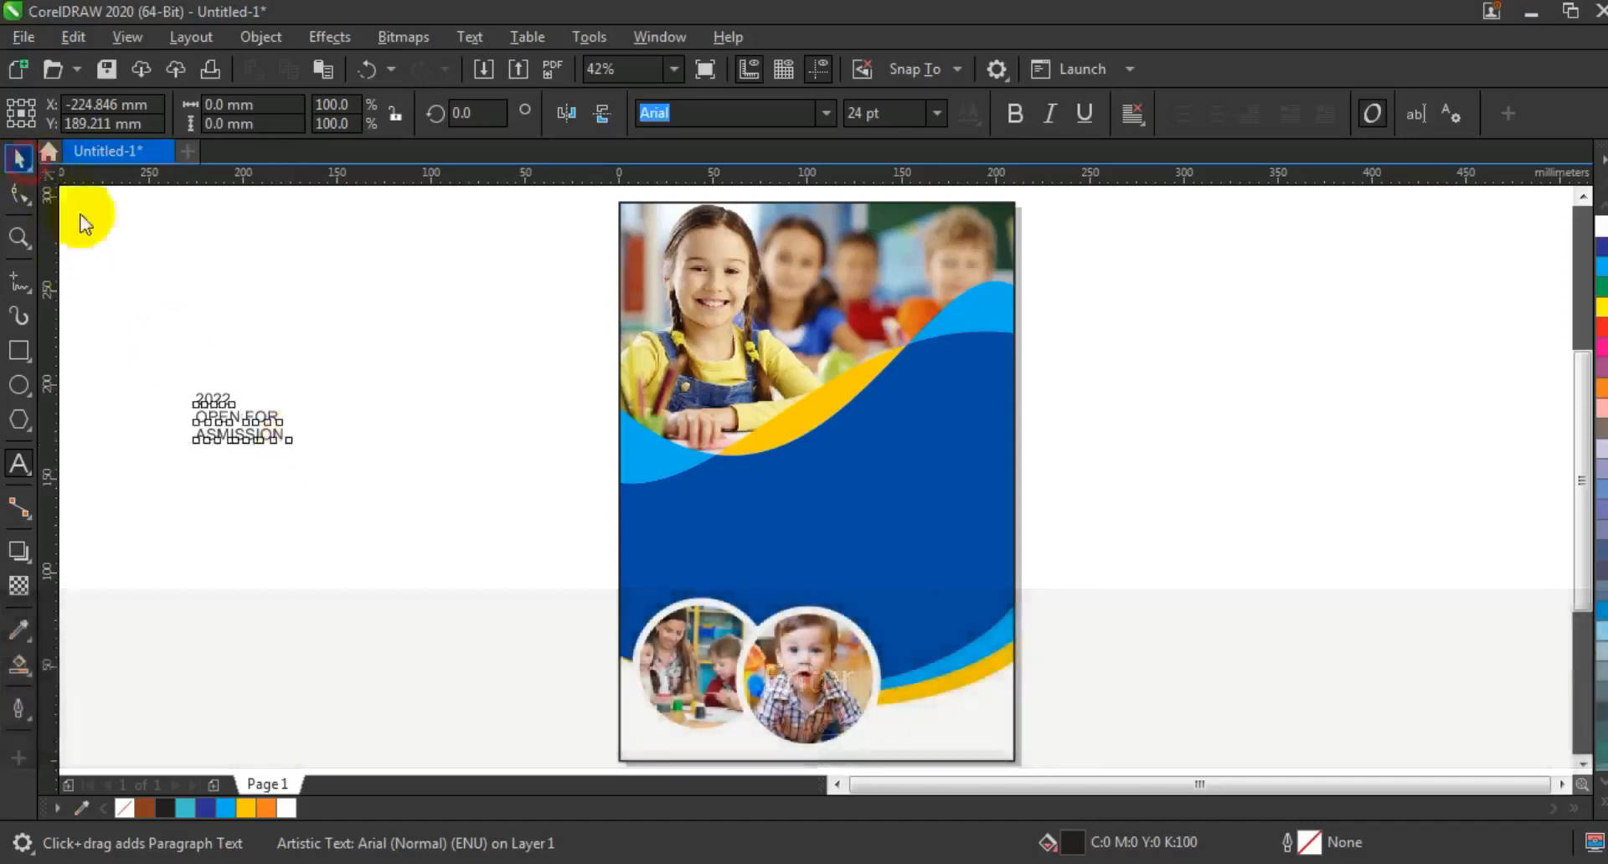
# Step: Set the heading text in the CentraleSansProXBold font and align it right
pyautogui.click(825, 114)
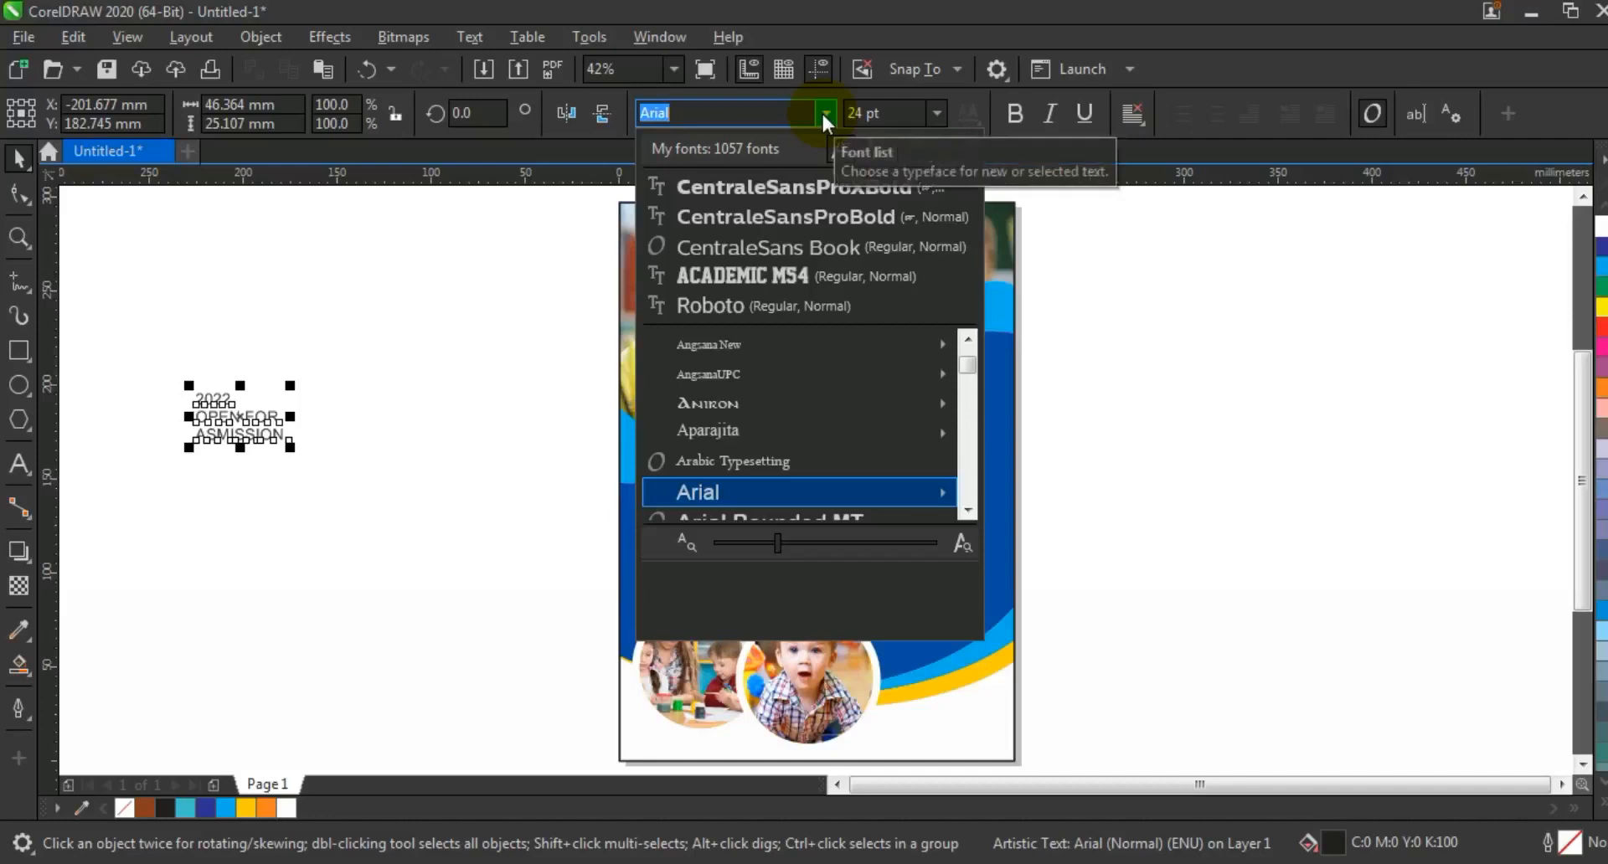
pyautogui.click(789, 186)
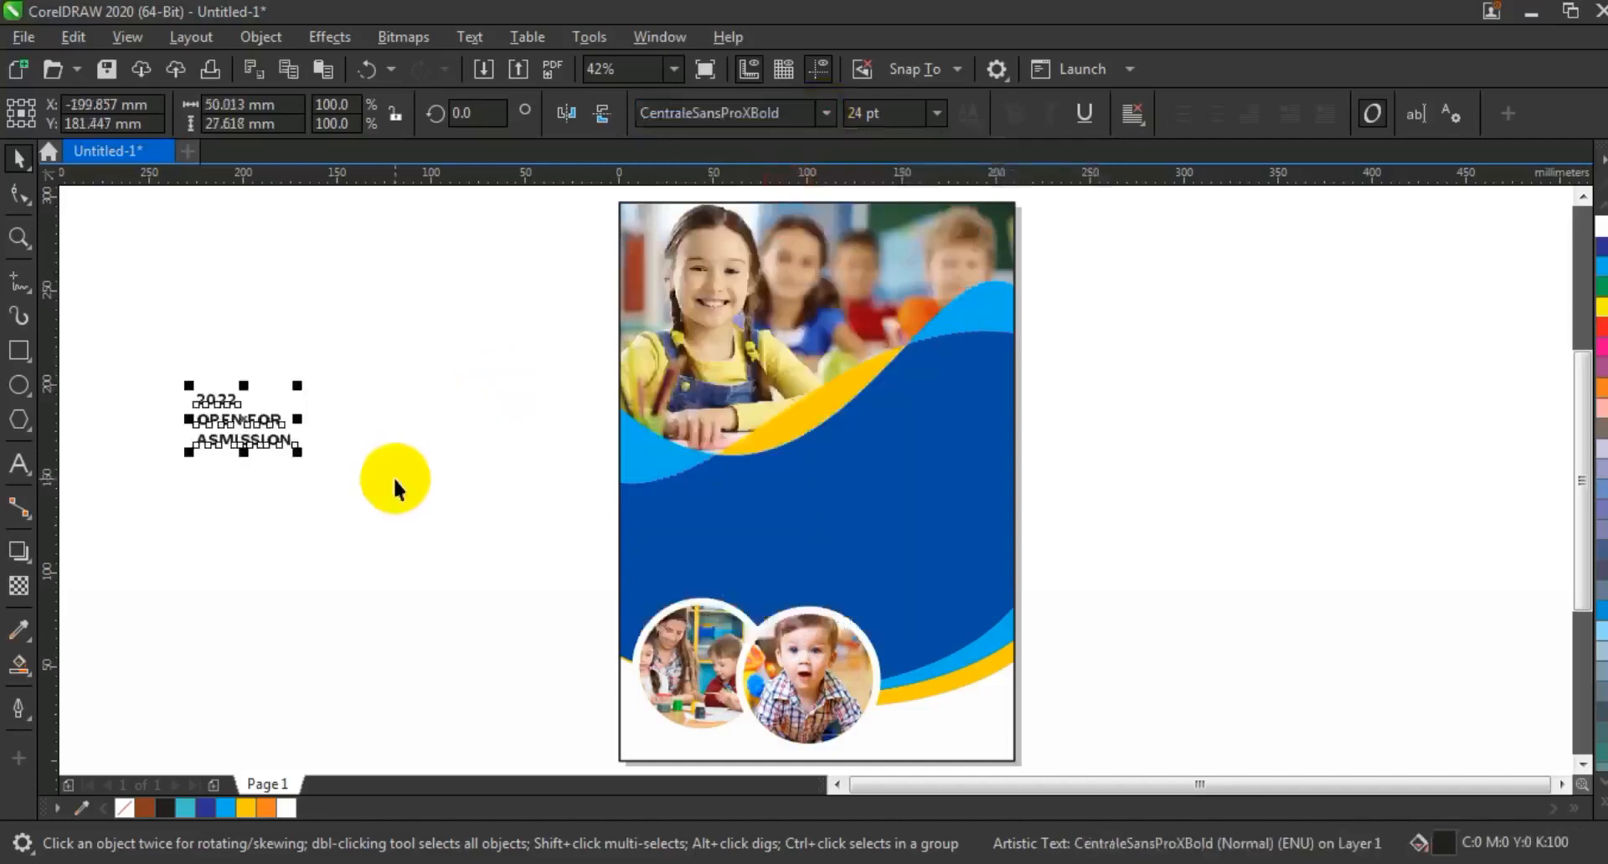
pyautogui.click(1134, 117)
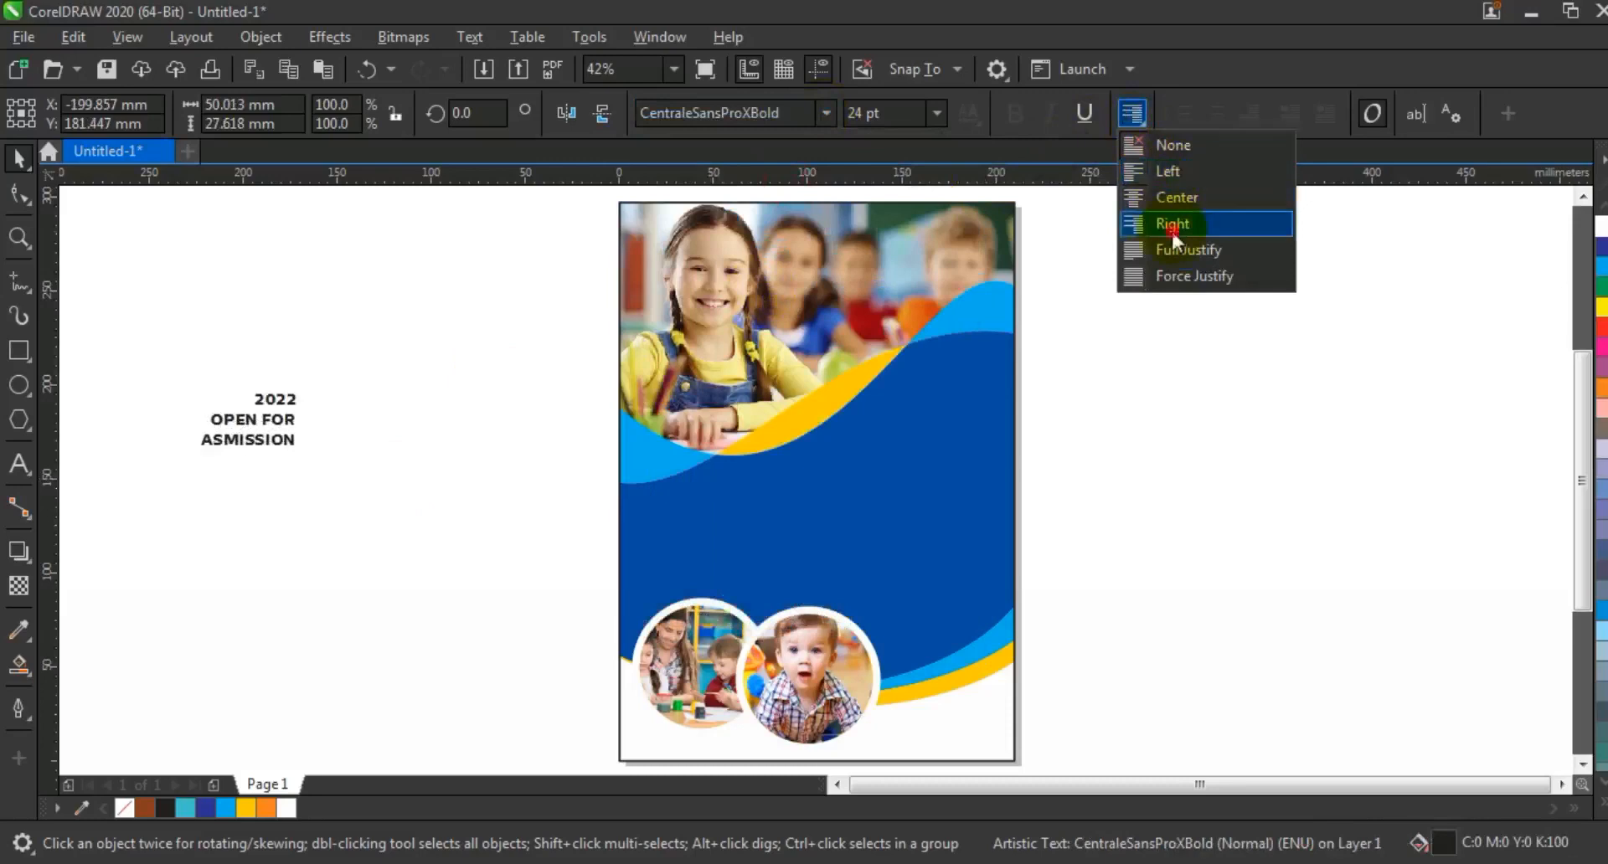
pyautogui.click(1171, 226)
# Step: Tighten the heading's line spacing and place it over the right part of the blue shape at about 39.7 pt
pyautogui.click(20, 196)
pyautogui.moveTo(190, 453); pyautogui.dragTo(184, 430)
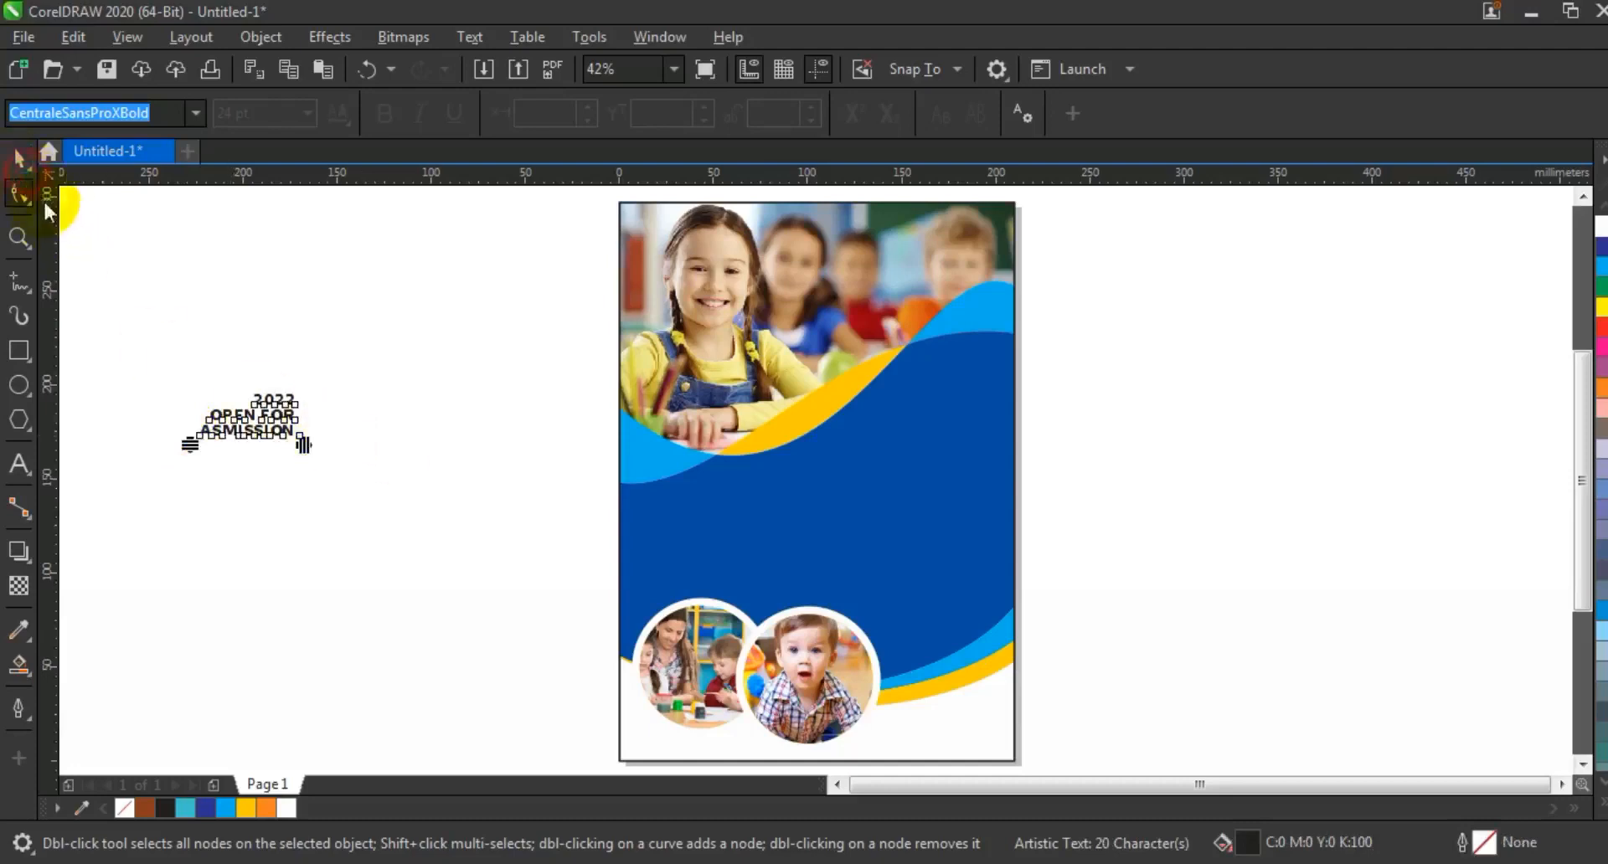
pyautogui.click(20, 158)
pyautogui.moveTo(316, 445); pyautogui.dragTo(977, 416)
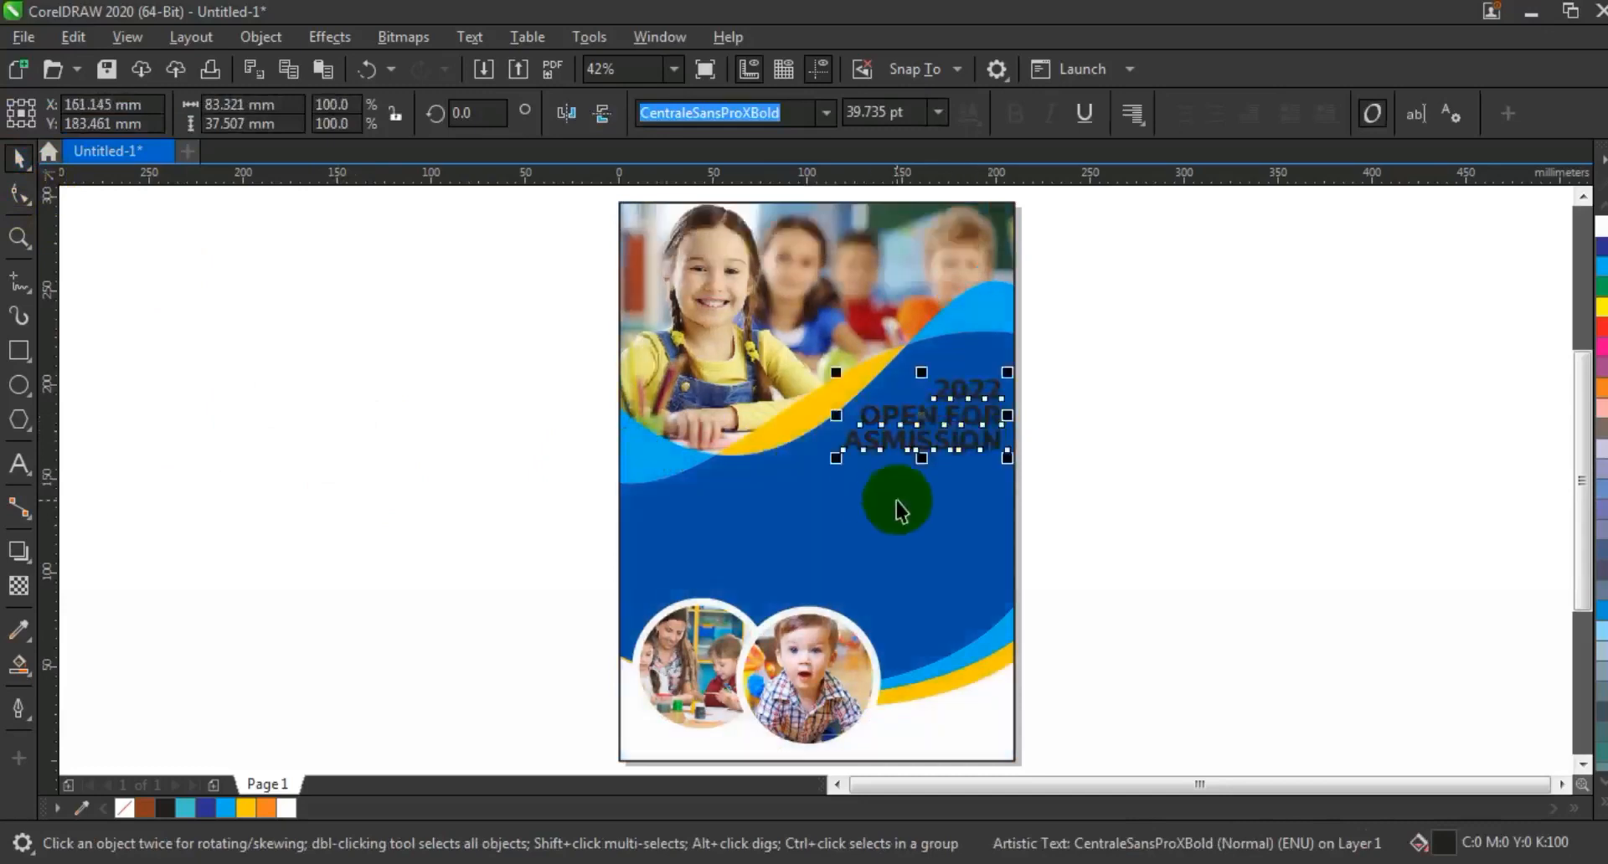
# Step: Break the heading apart into separate lines and fill "2022" and "ASMISSION" with golden yellow
pyautogui.hotkey('ctrl', 'k')
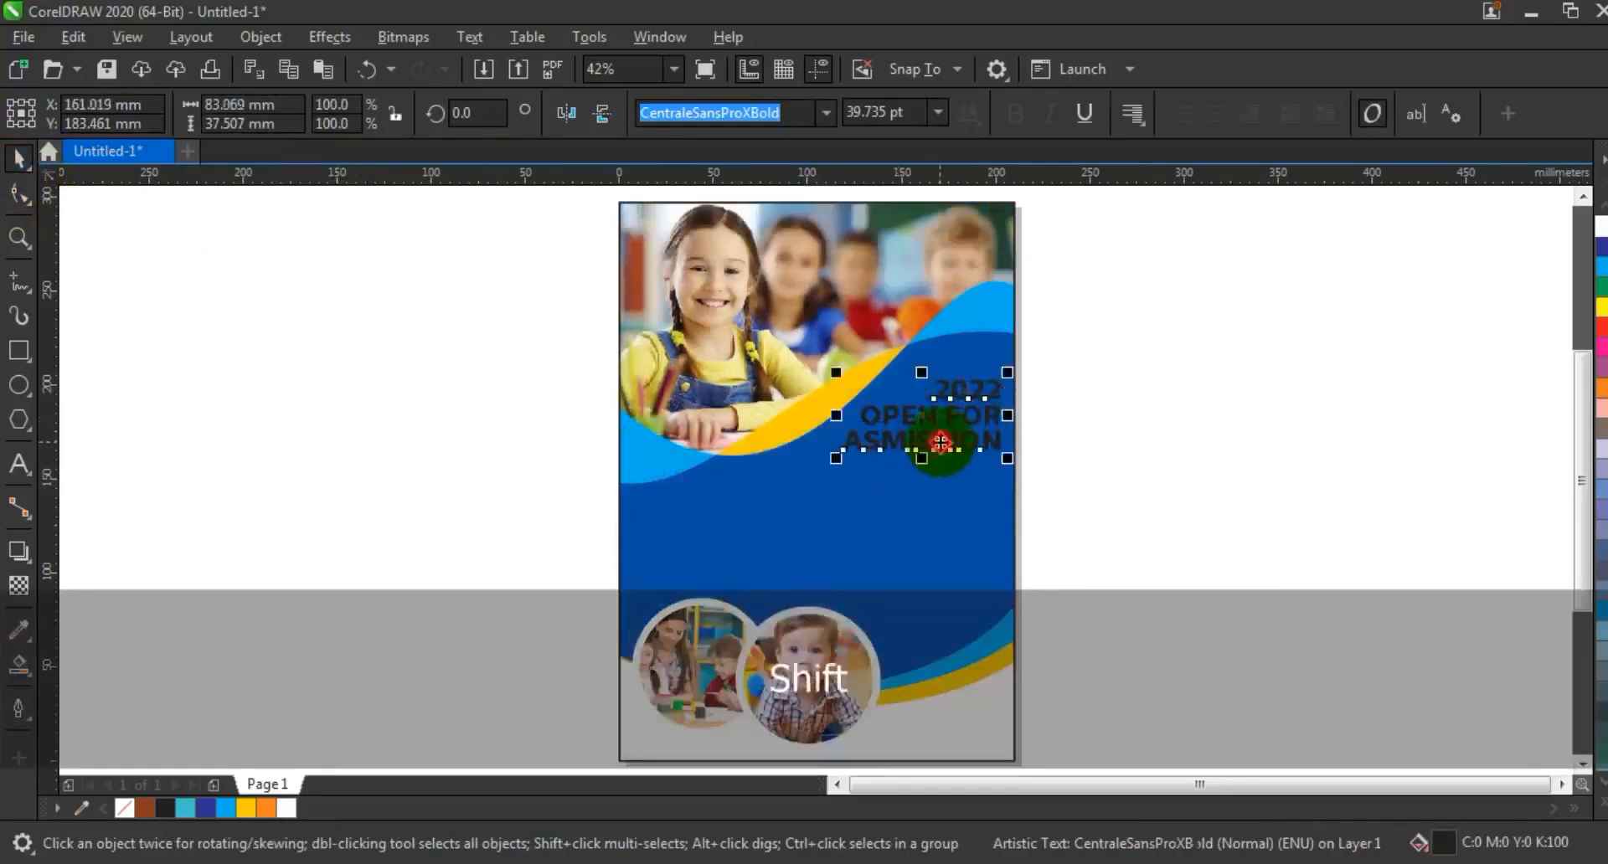
pyautogui.keyDown('shift'); pyautogui.click(939, 441); pyautogui.keyUp('shift')
pyautogui.click(245, 809)
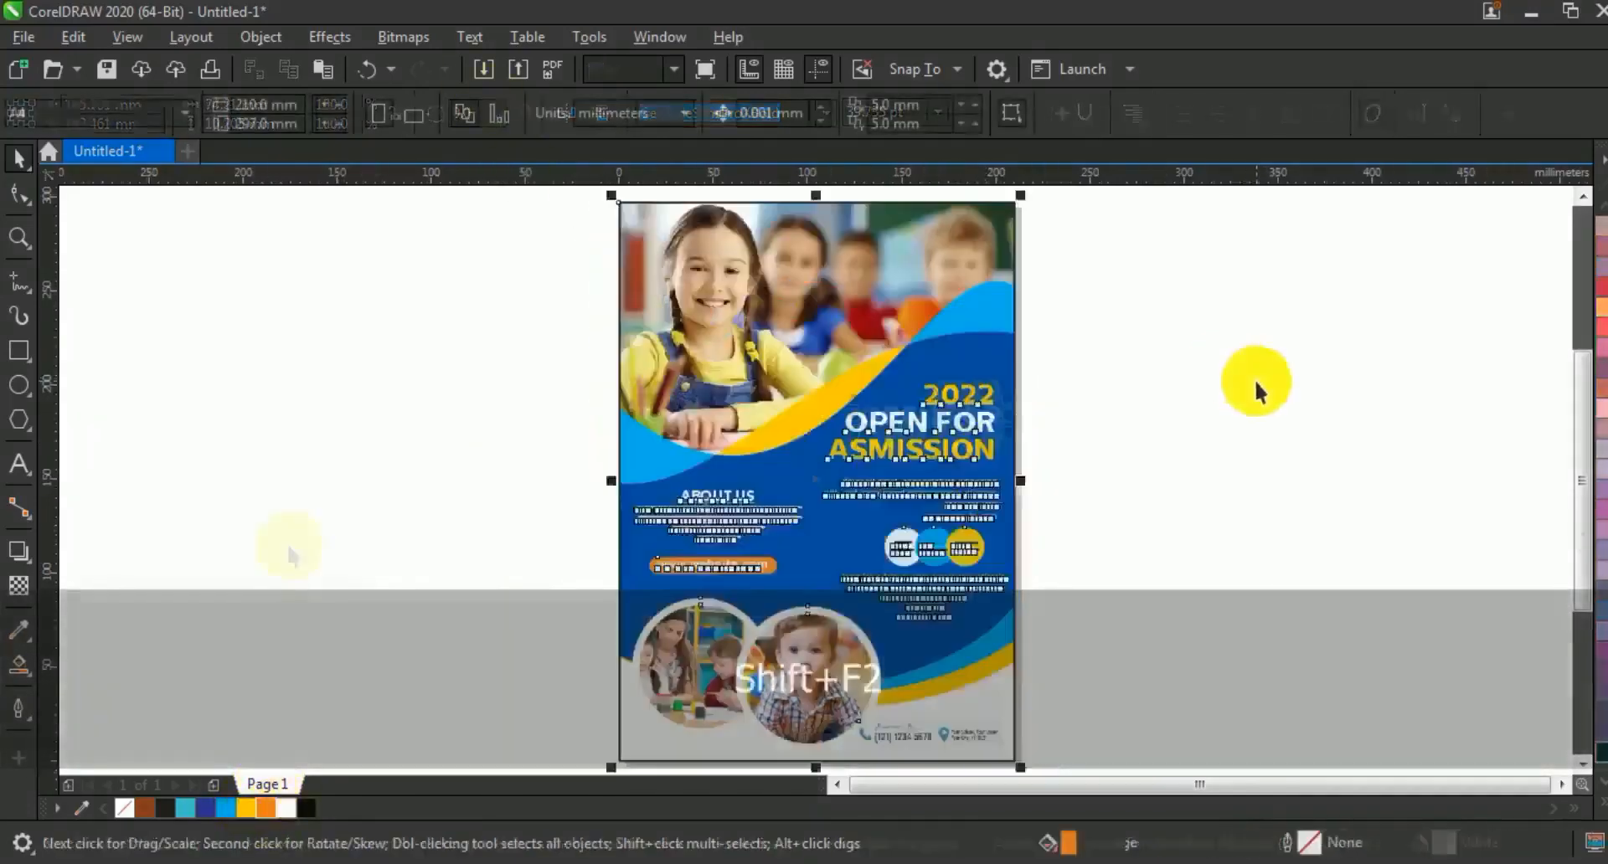
# Step: Deselect everything and check the finished flyer in a full-screen preview
pyautogui.press('Escape')
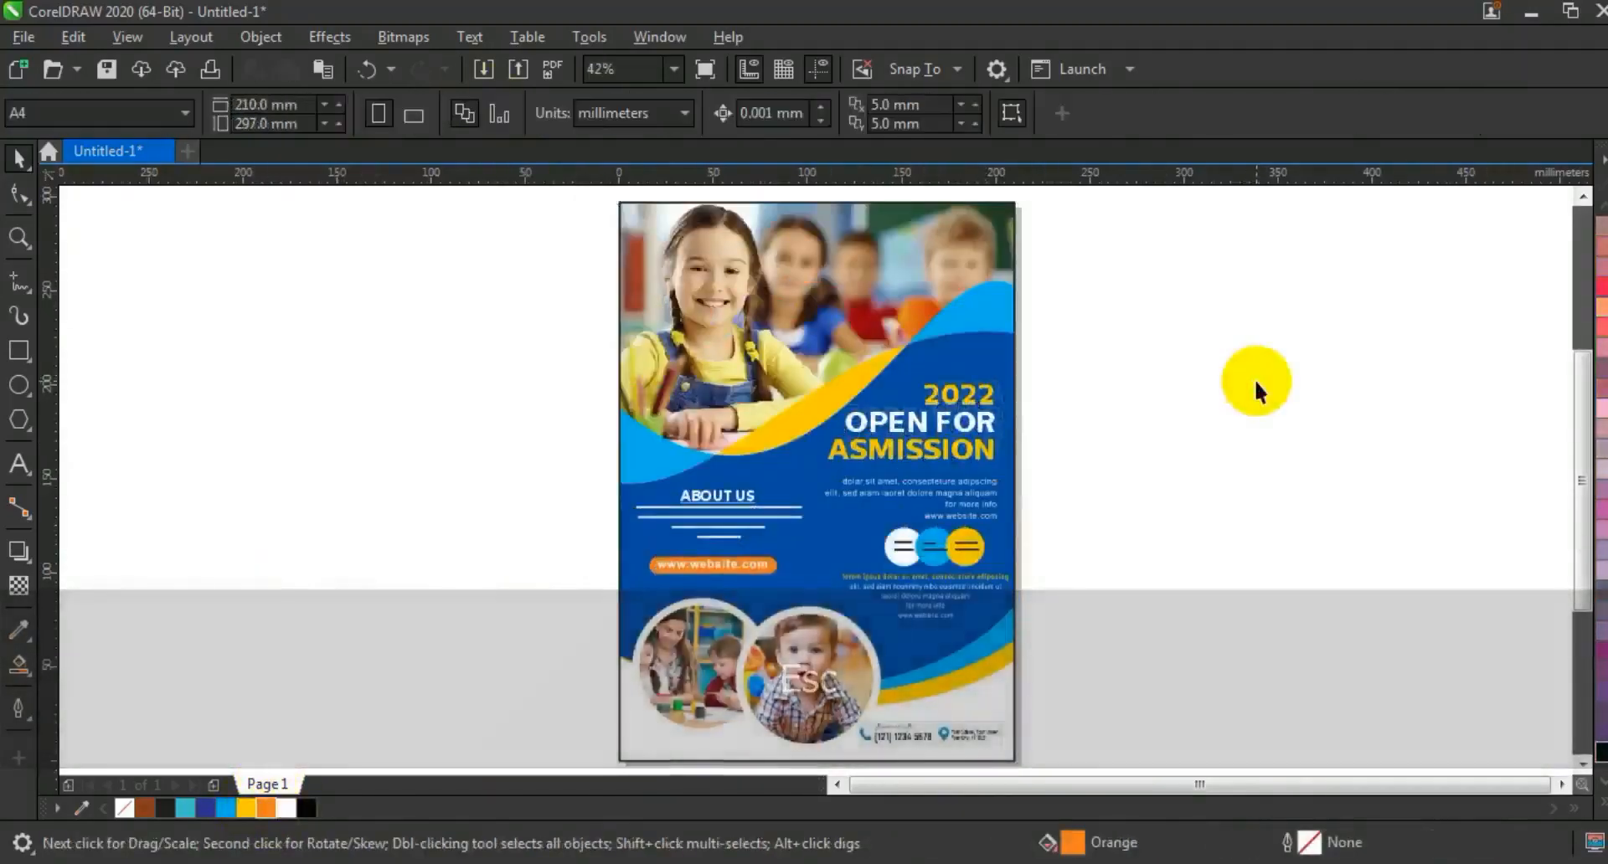
pyautogui.press('F9')
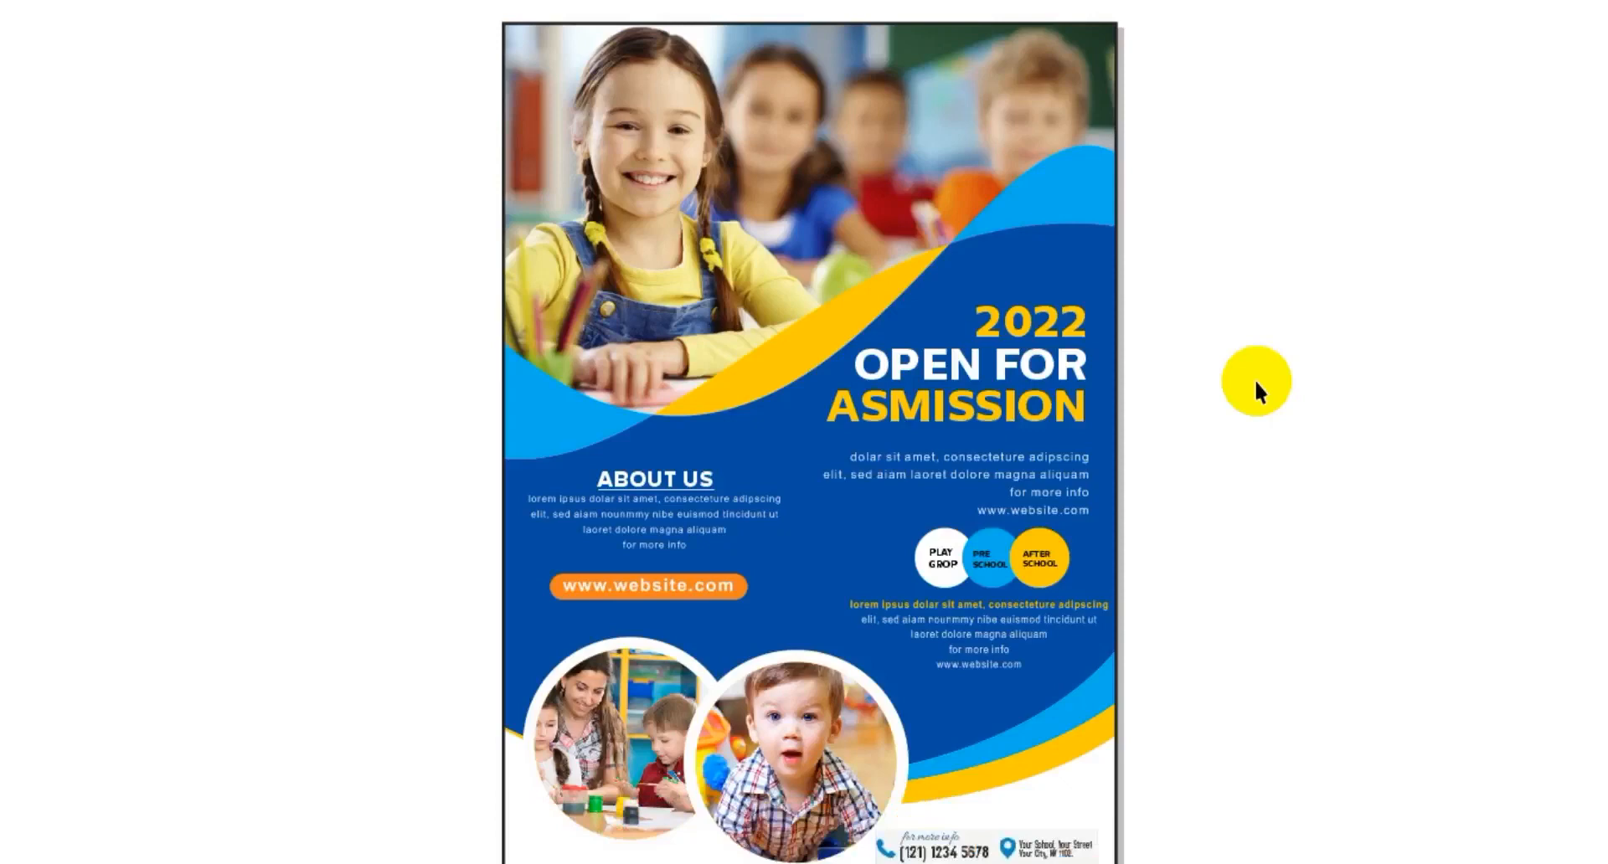
pyautogui.click(1254, 380)
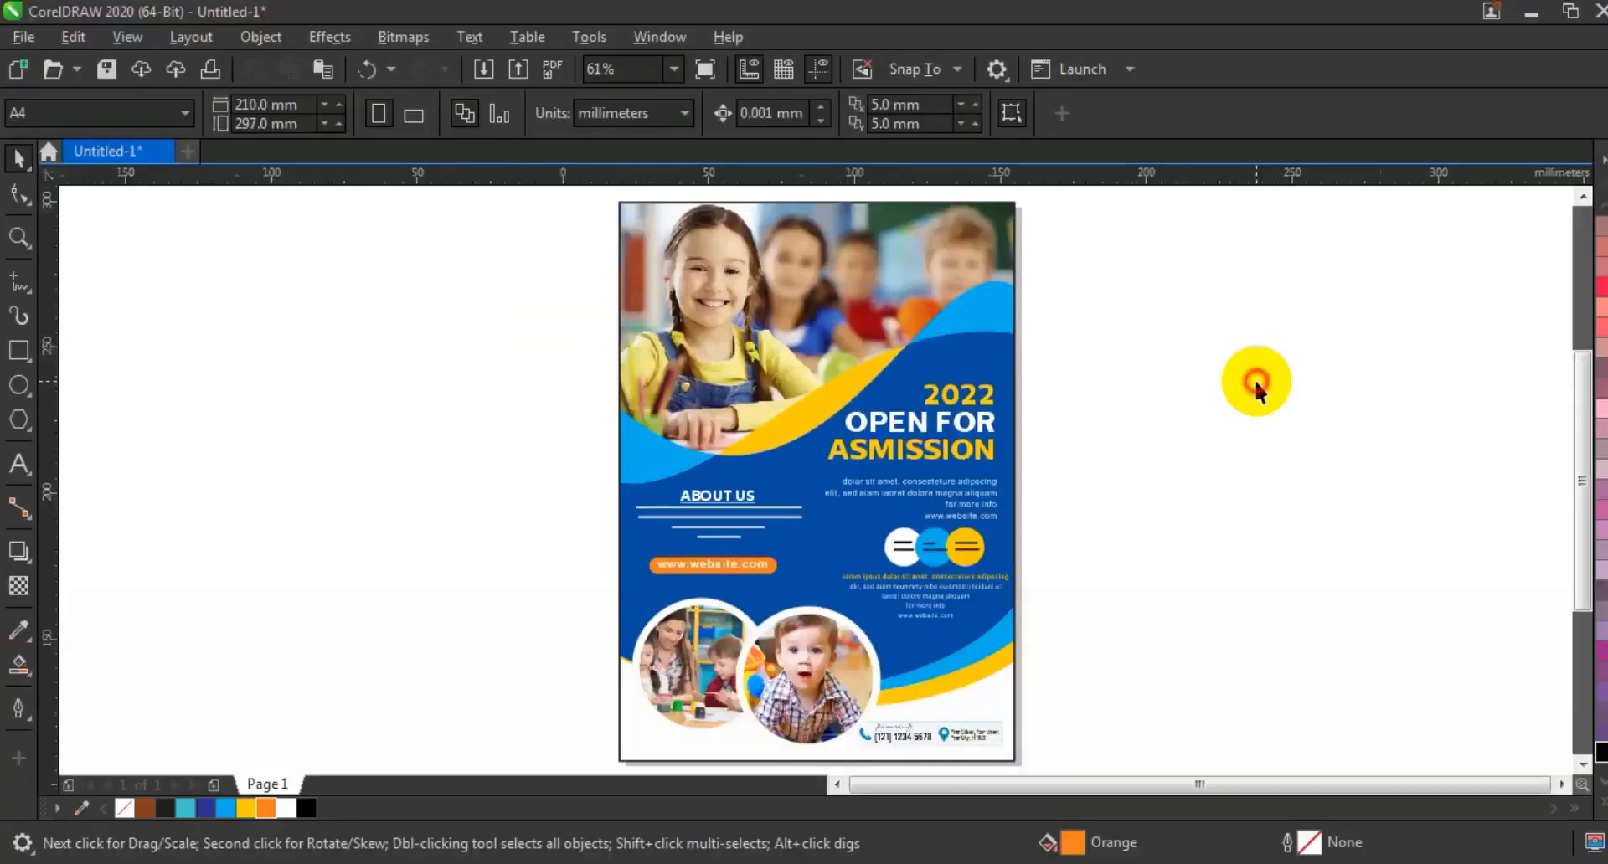